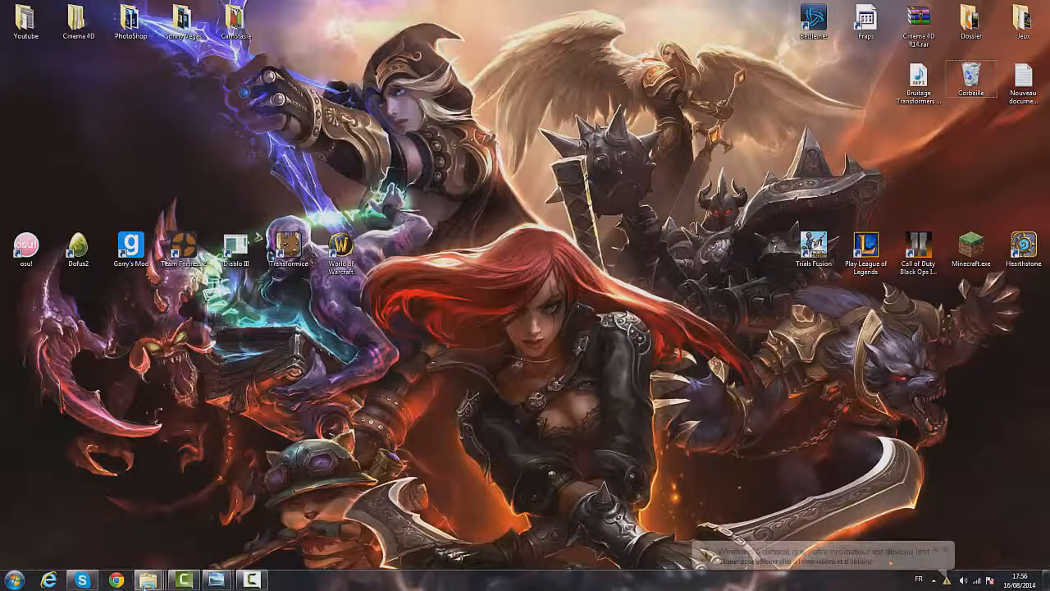
Browse the Face Minecraft folder and preview Steeve-(Rivoks)-(1).jpg, Thenejimas face.png and Icon-template-(Rivoks)-(1).jpg
{"action": "mouse_move", "coordinate": [148, 581]}
{"action": "left_click", "coordinate": [75, 526]}
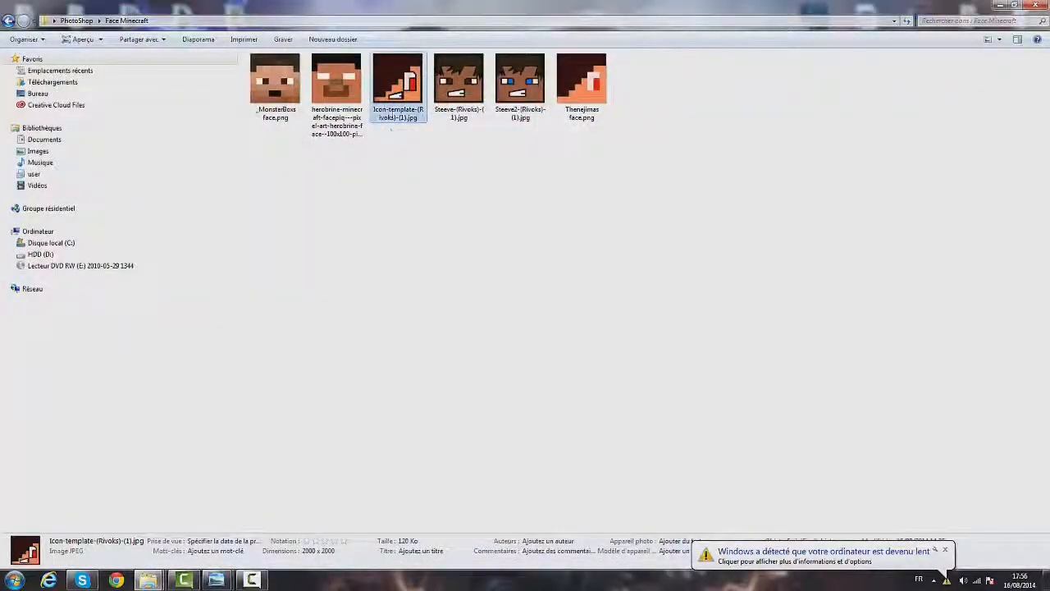
{"action": "left_click", "coordinate": [283, 85]}
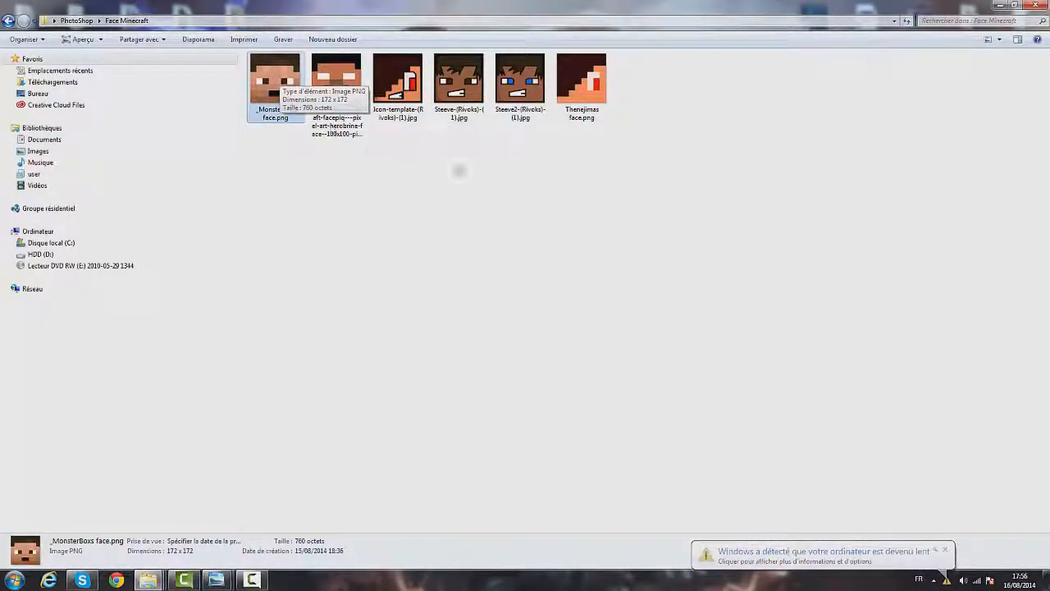
{"action": "double_click", "coordinate": [458, 80]}
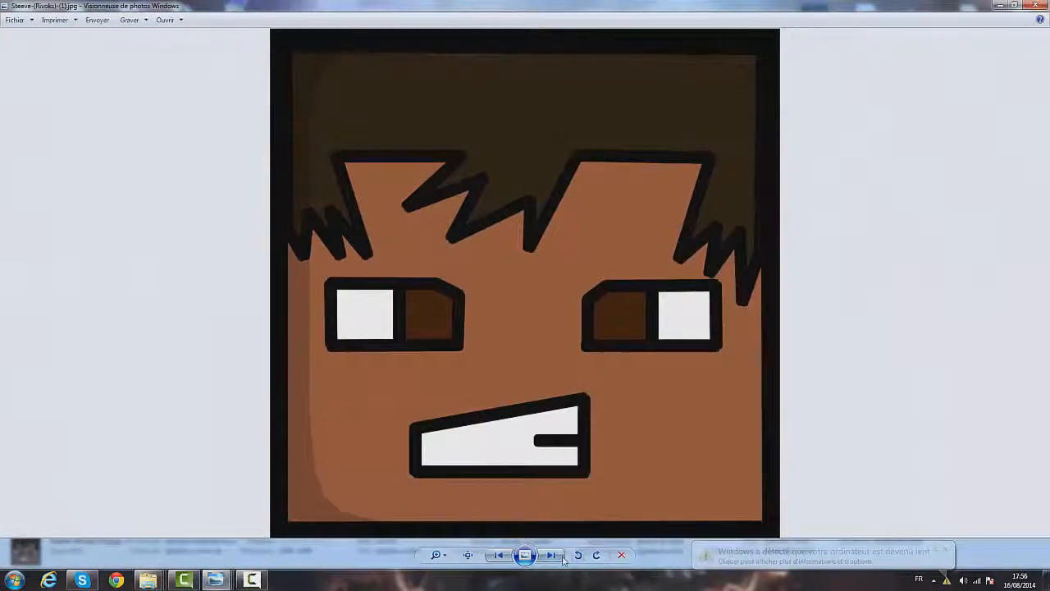
{"action": "left_click", "coordinate": [1027, 7]}
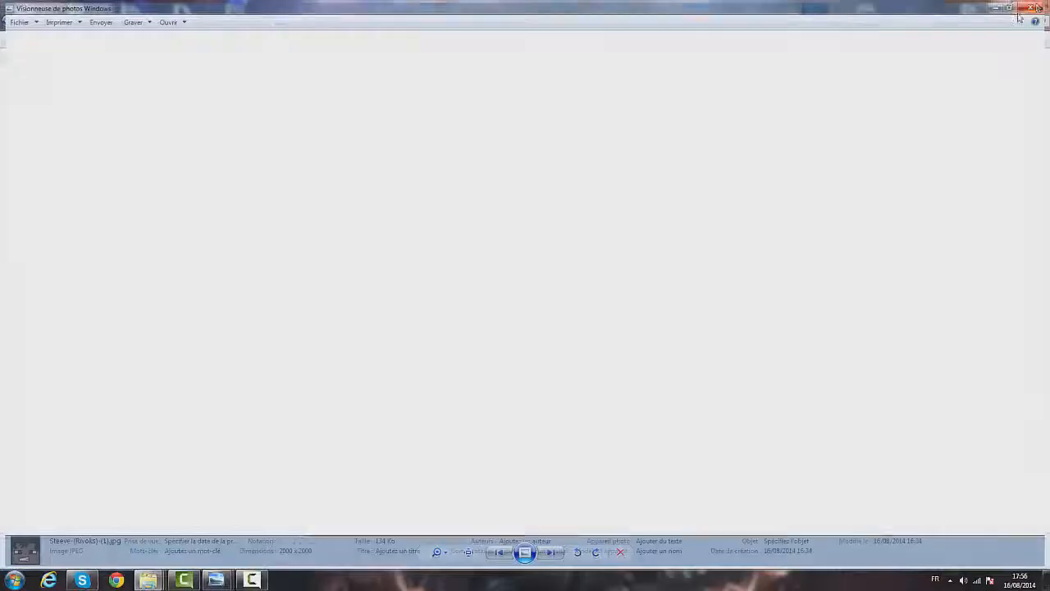
{"action": "double_click", "coordinate": [581, 79]}
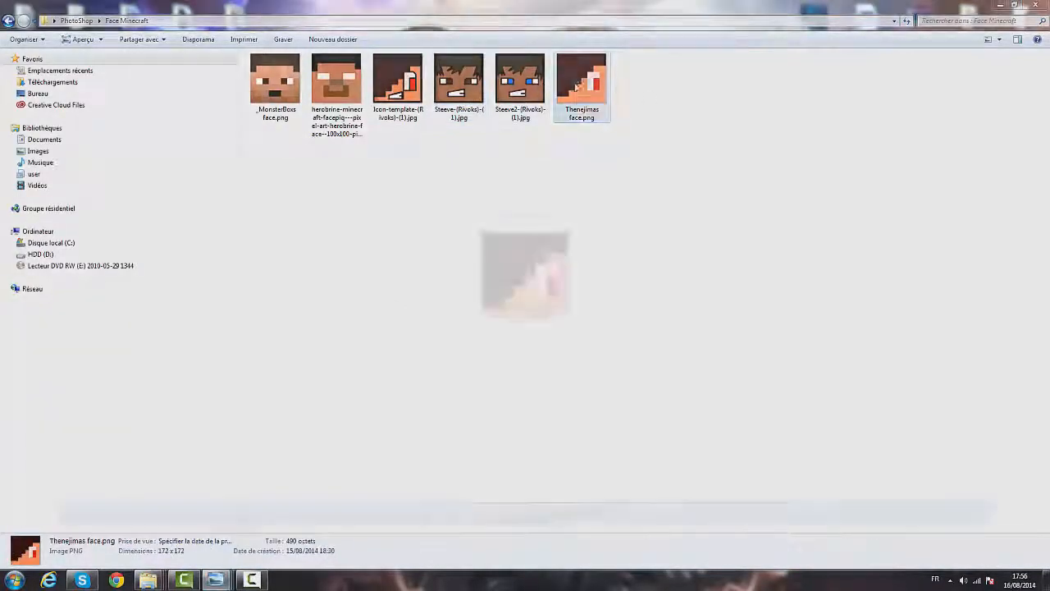
{"action": "left_click", "coordinate": [1035, 5]}
{"action": "double_click", "coordinate": [386, 90]}
{"action": "left_click", "coordinate": [1034, 5]}
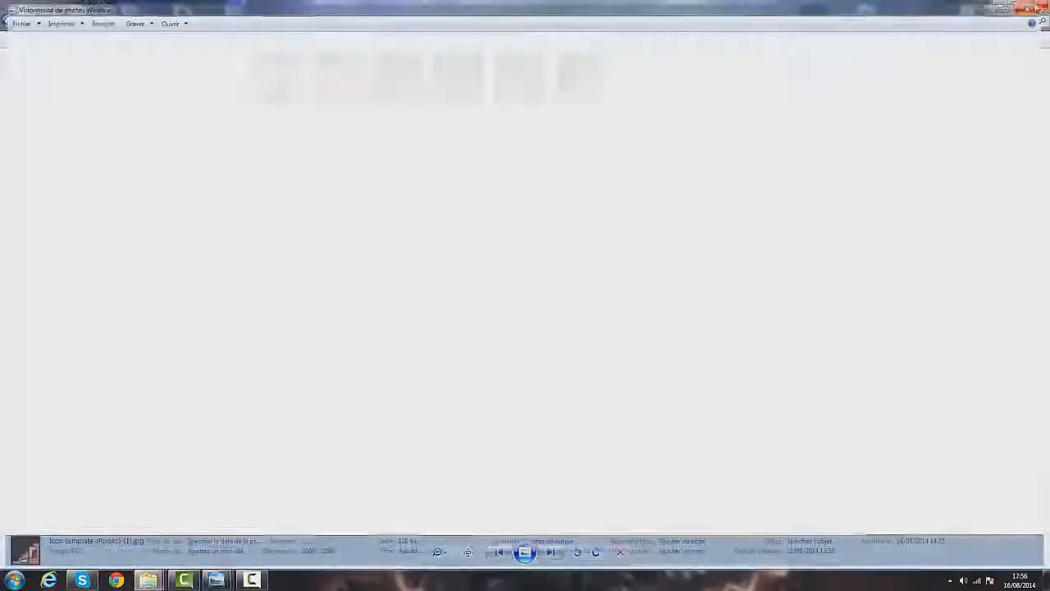
Point out the herobrine face image in the Face Minecraft folder, dismiss the system notification and return to the desktop
{"action": "left_click", "coordinate": [402, 197]}
{"action": "left_click", "coordinate": [348, 109]}
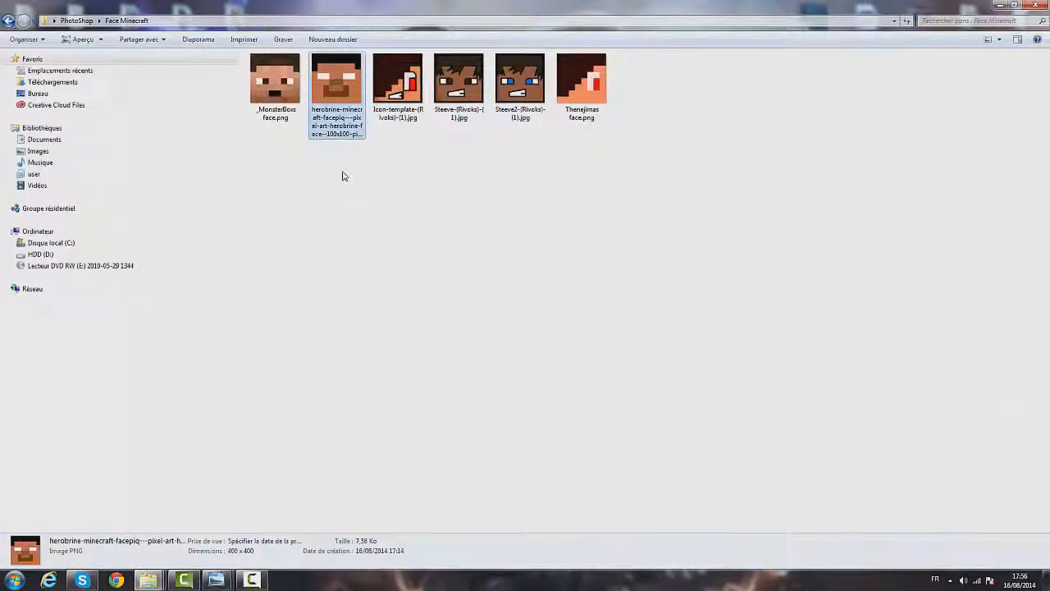
{"action": "left_click", "coordinate": [529, 204]}
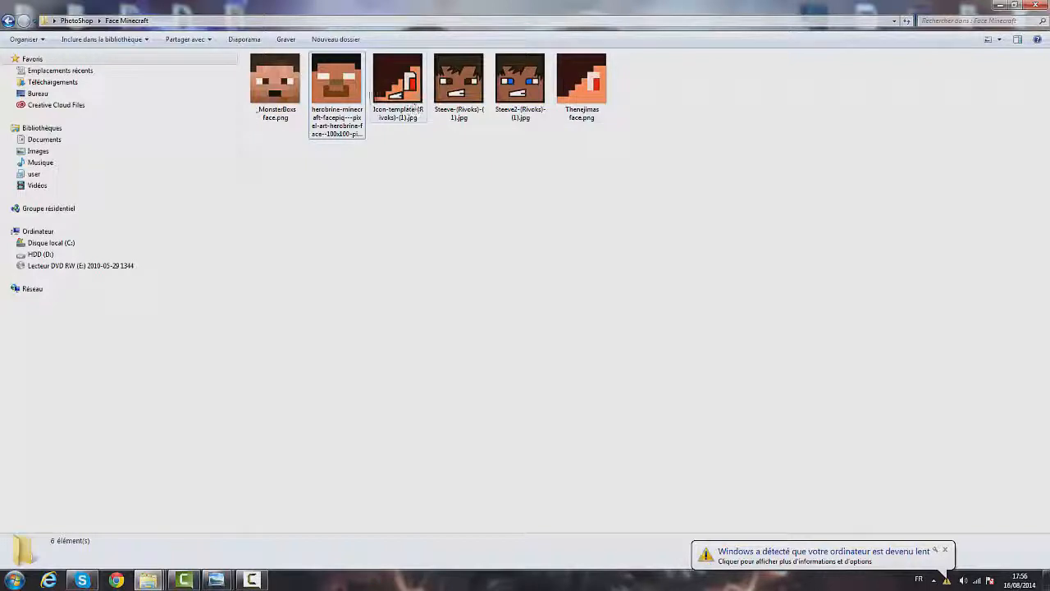
{"action": "left_click", "coordinate": [340, 83]}
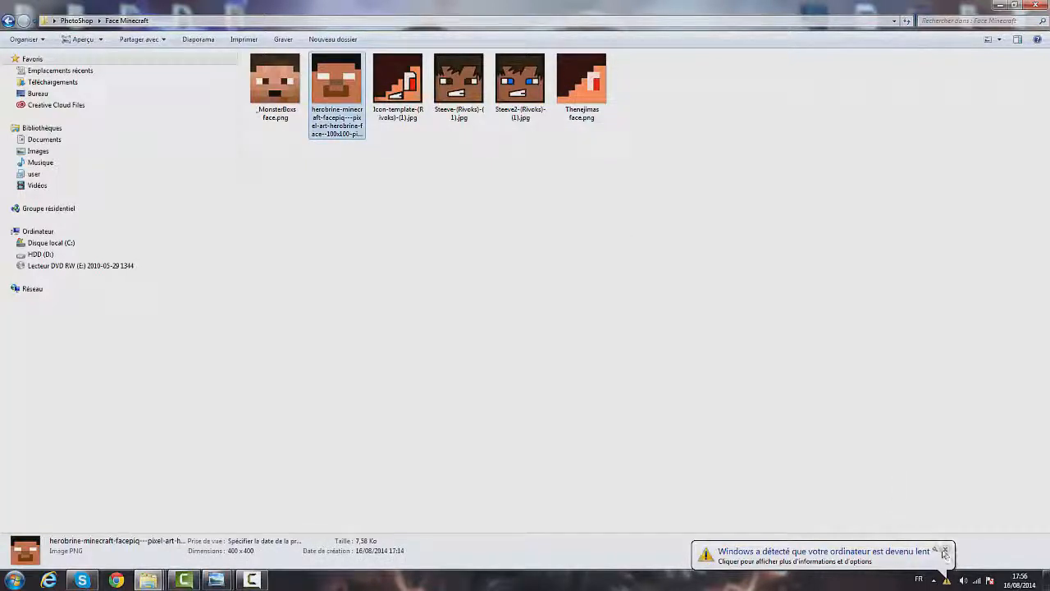
{"action": "left_click", "coordinate": [944, 550]}
{"action": "left_click", "coordinate": [1047, 580]}
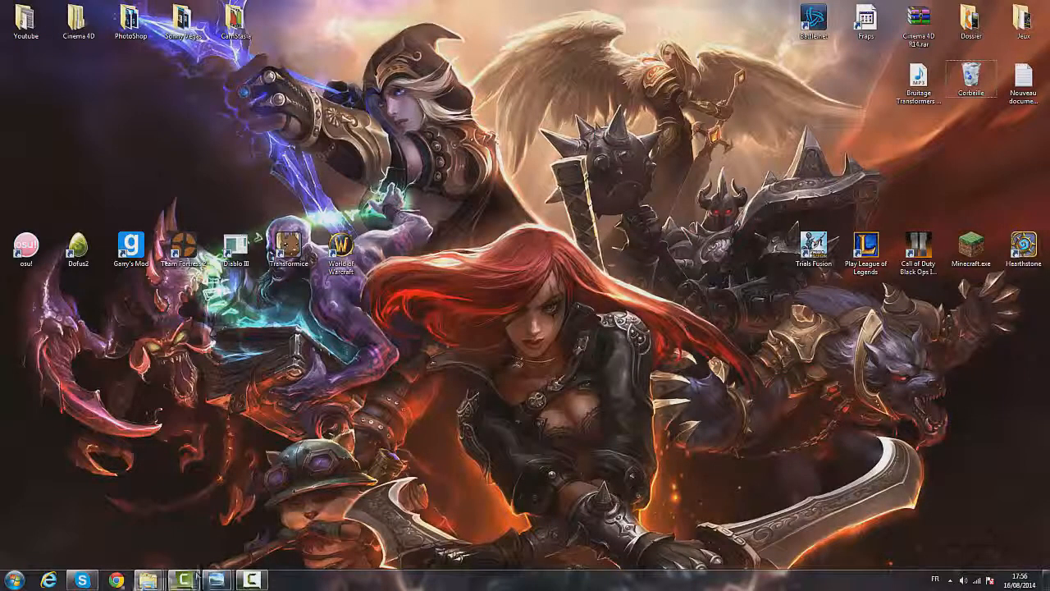
View the Minecraft pseudo.png and Minecraft face.png screenshots in the photo viewer, and close the viewer
{"action": "mouse_move", "coordinate": [148, 580]}
{"action": "left_click", "coordinate": [70, 526]}
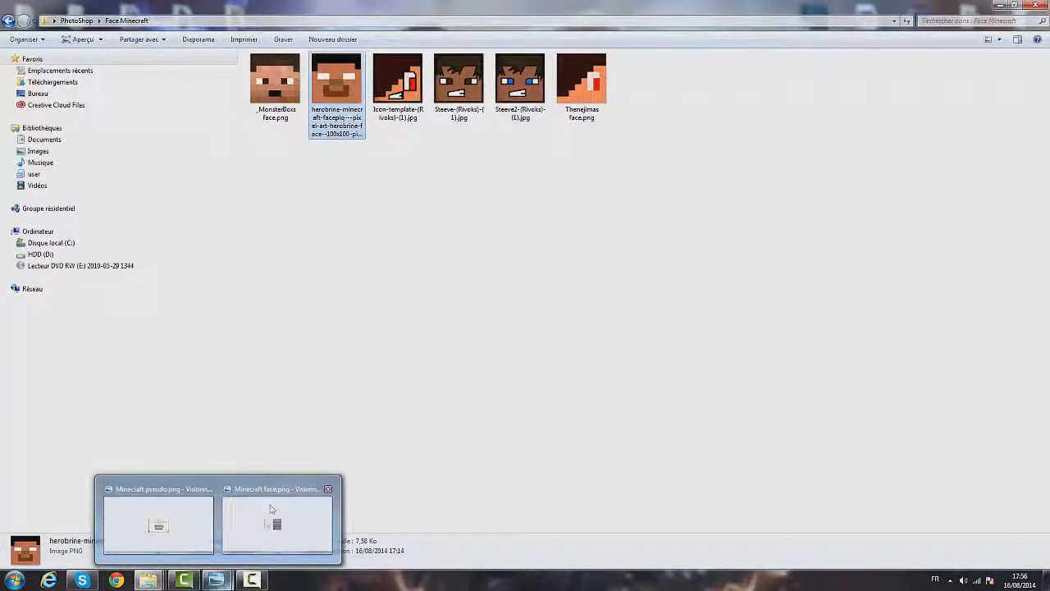
{"action": "left_click_drag", "start_coordinate": [698, 111], "coordinate": [321, 251]}
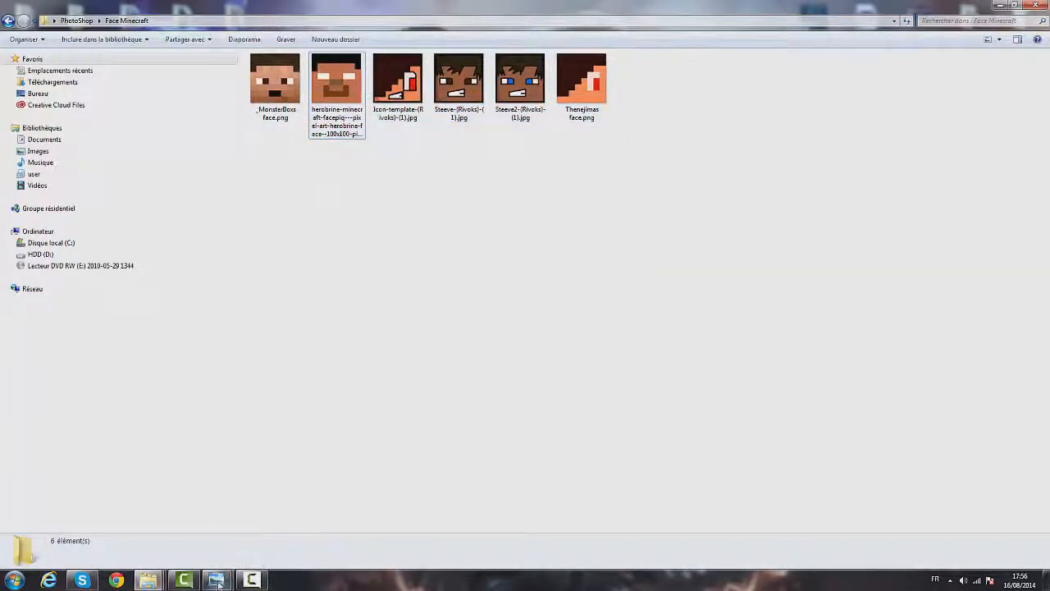
{"action": "mouse_move", "coordinate": [217, 585]}
{"action": "left_click", "coordinate": [183, 537]}
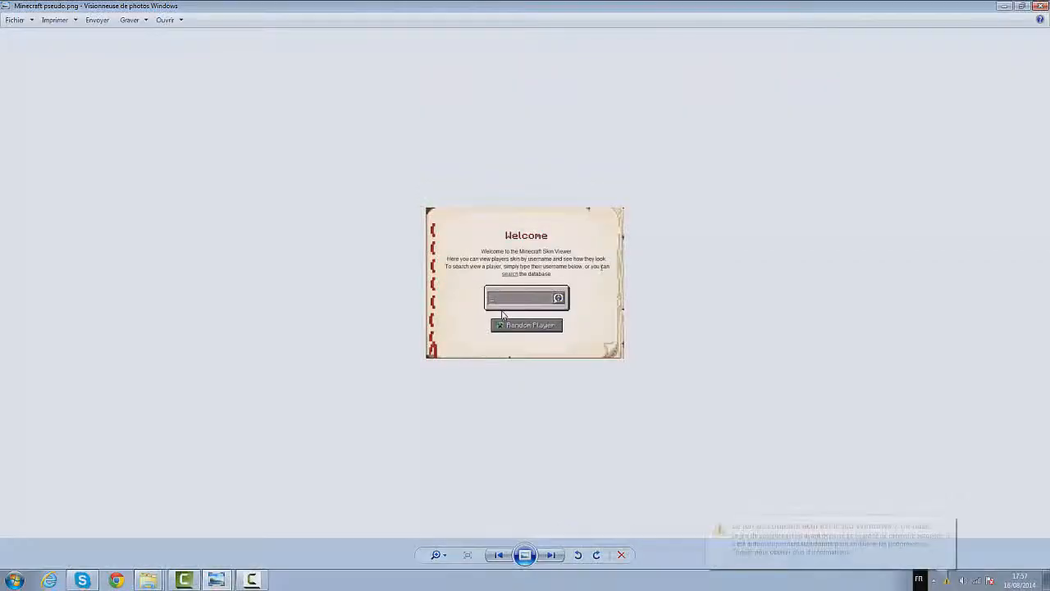
{"action": "left_click", "coordinate": [946, 525]}
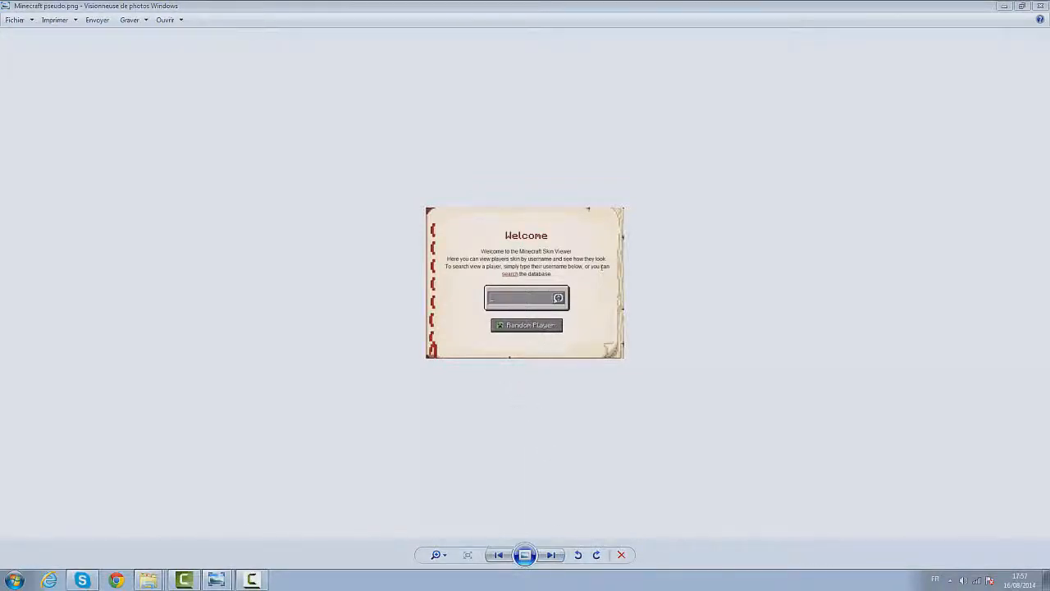
{"action": "left_click", "coordinate": [555, 555]}
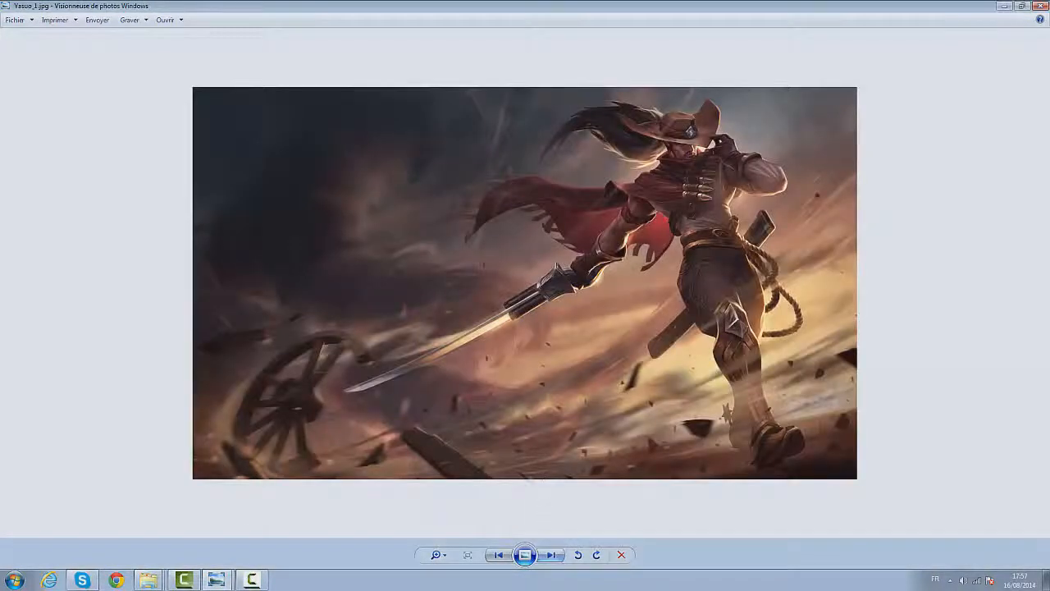
{"action": "left_click", "coordinate": [498, 555]}
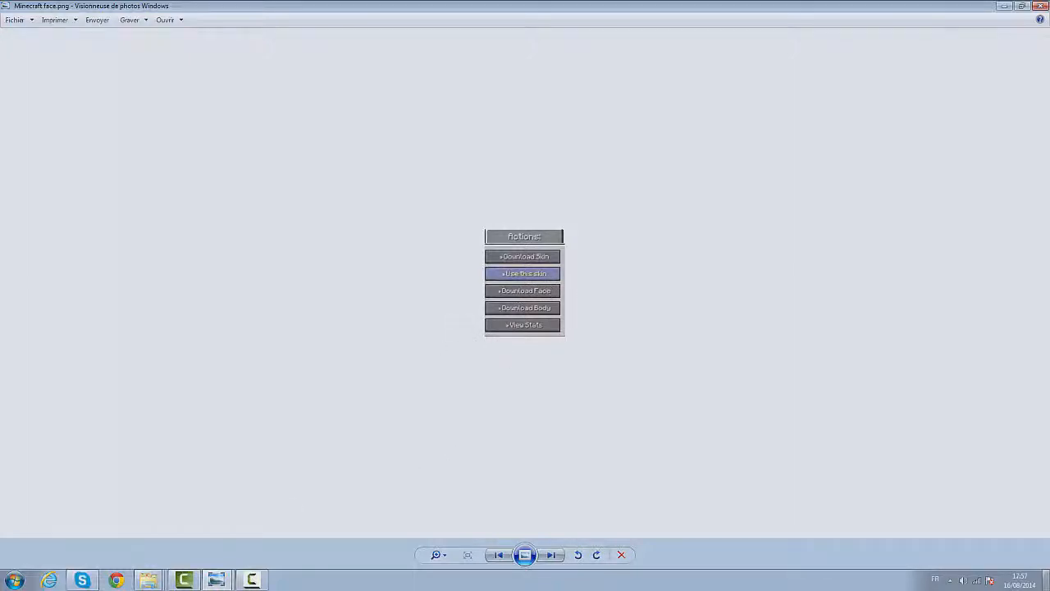
{"action": "key", "text": "alt+F4"}
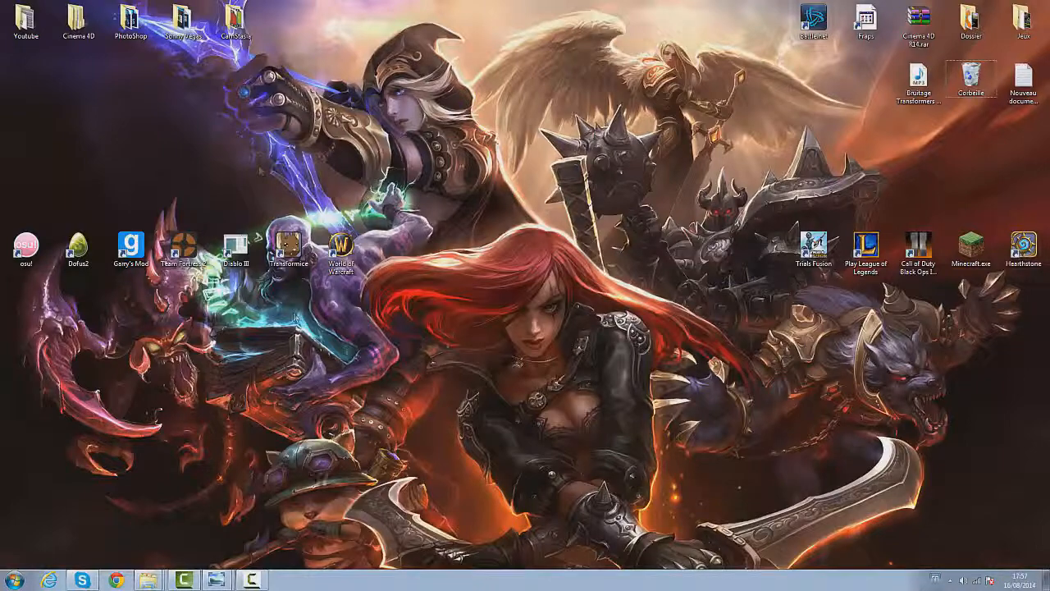
Return to the Face Minecraft folder, look at the file options of the herobrine image and go back to the desktop
{"action": "mouse_move", "coordinate": [152, 579]}
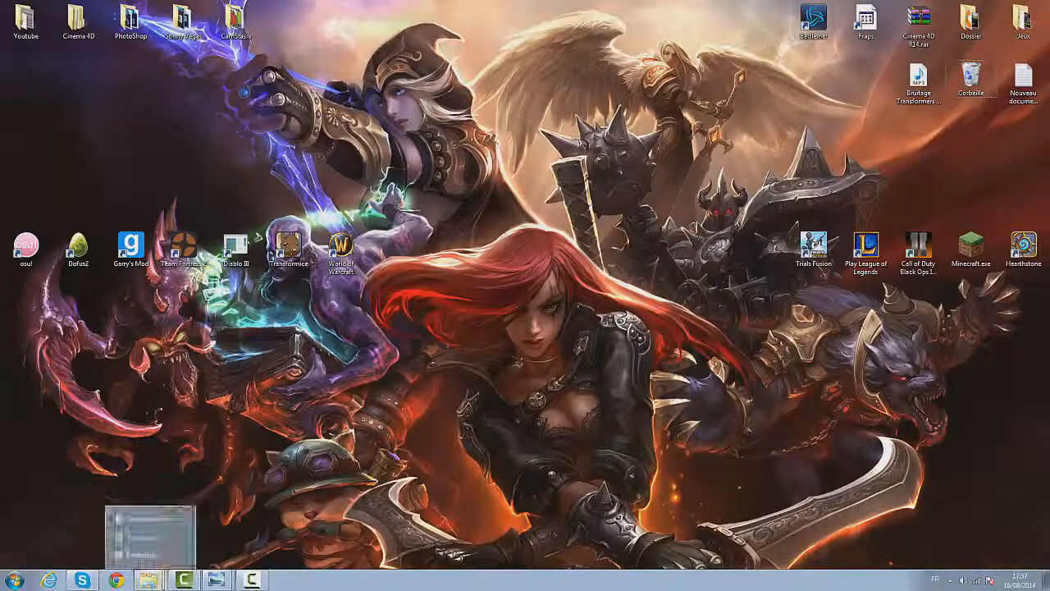
{"action": "left_click", "coordinate": [148, 518]}
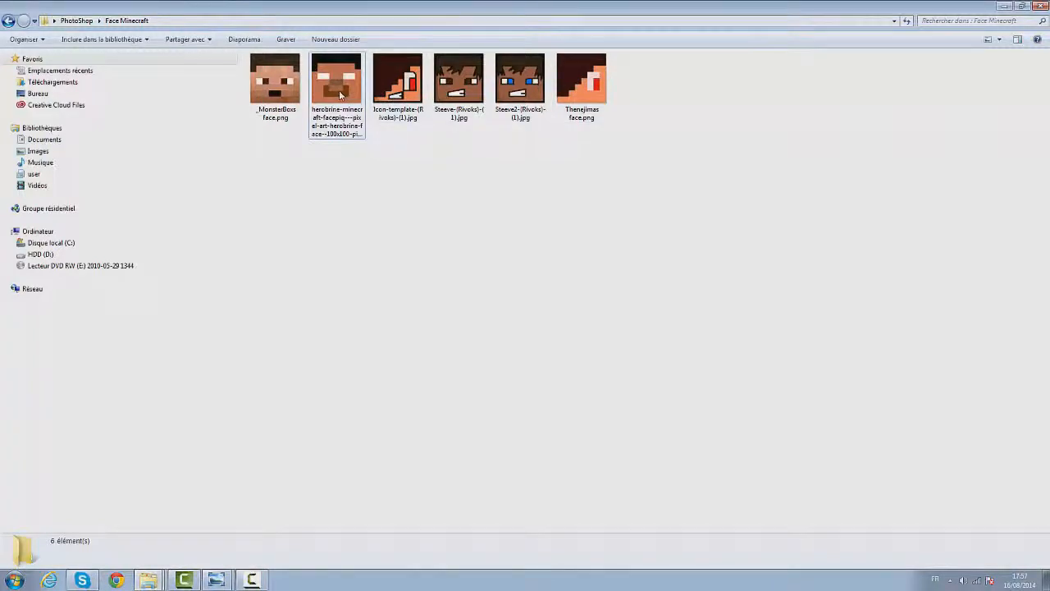
{"action": "right_click", "coordinate": [343, 89]}
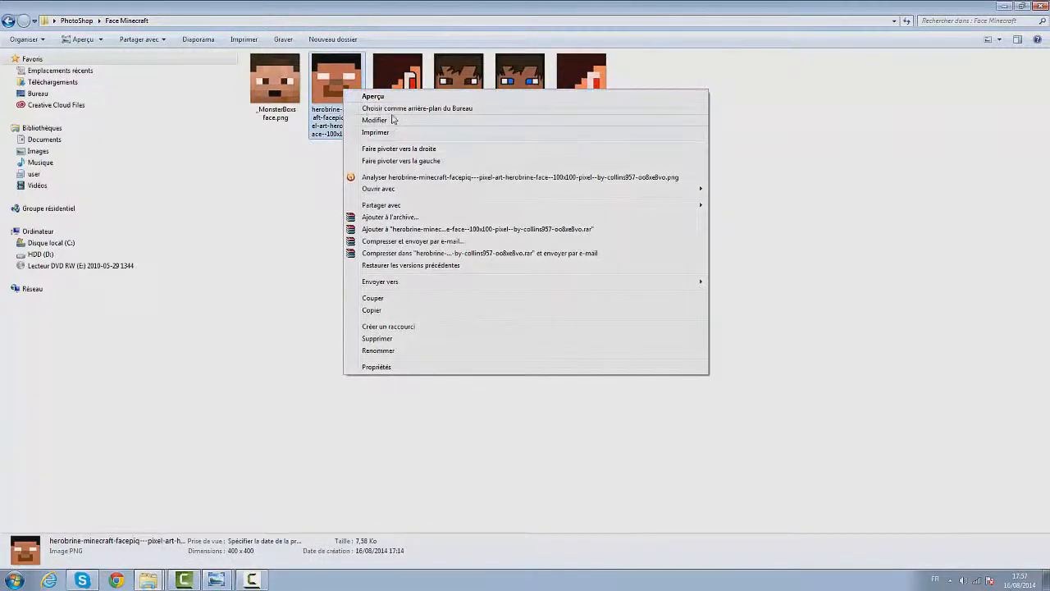
{"action": "left_click", "coordinate": [833, 328]}
{"action": "left_click", "coordinate": [1047, 581]}
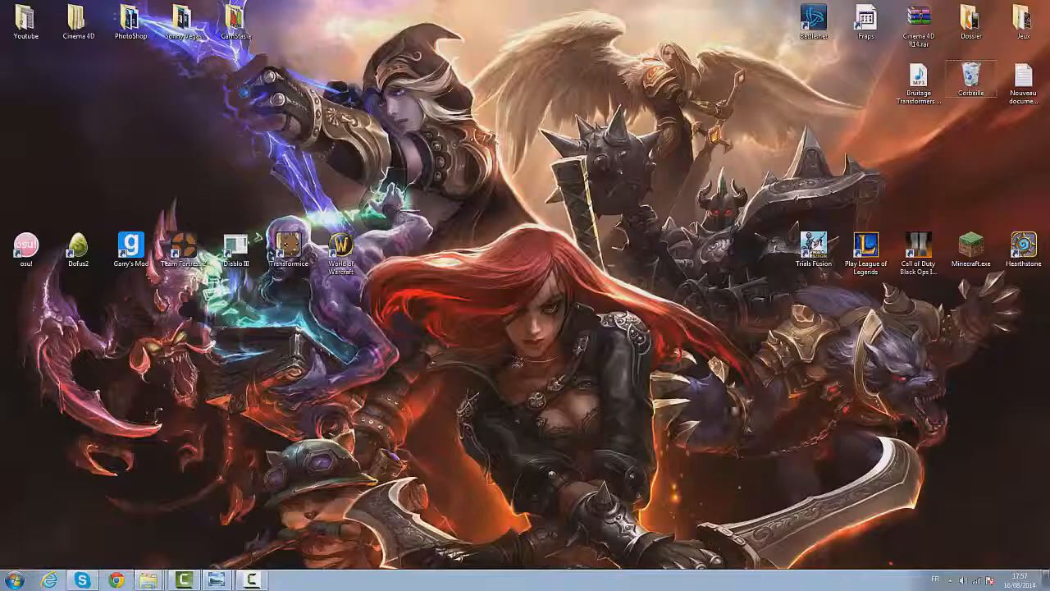
Open Icon template (Rivoks) (1).psd from the desktop's PhotoShop folder in Photoshop
{"action": "left_click", "coordinate": [130, 23]}
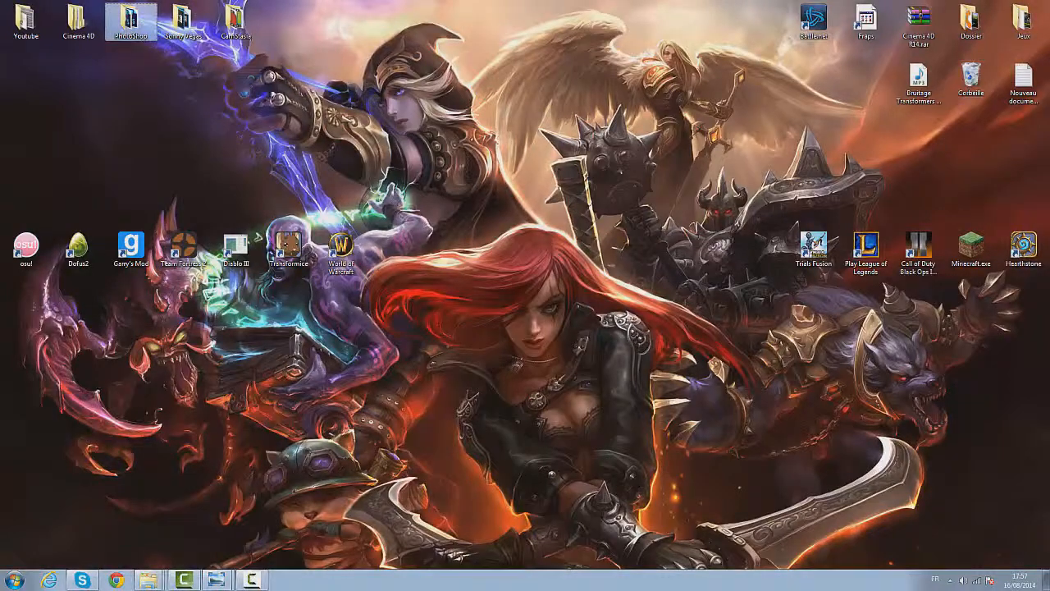
{"action": "double_click", "coordinate": [131, 23]}
{"action": "left_click_drag", "start_coordinate": [761, 103], "coordinate": [743, 76]}
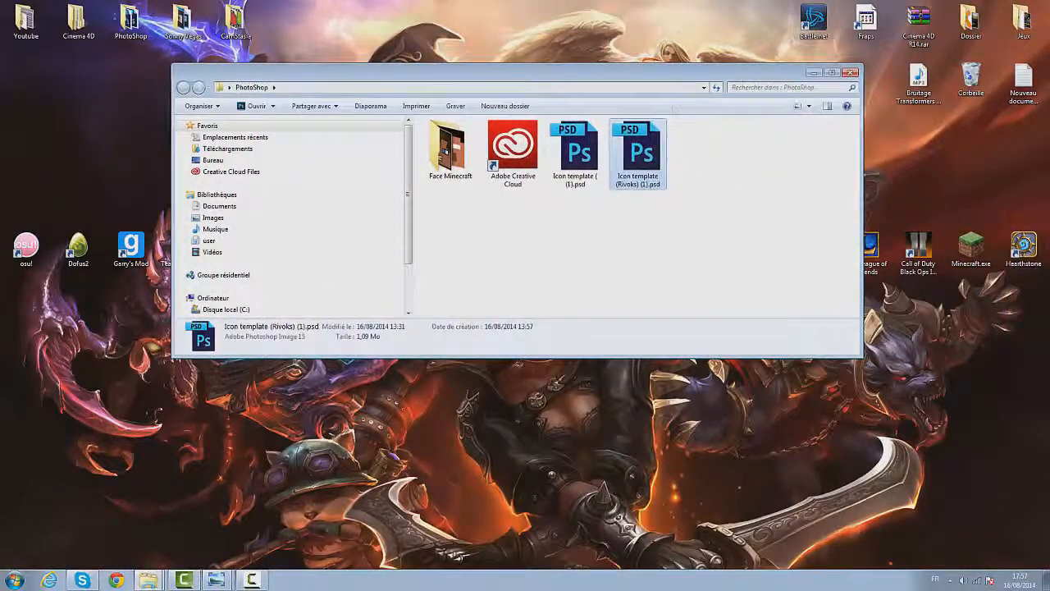
{"action": "double_click", "coordinate": [643, 161]}
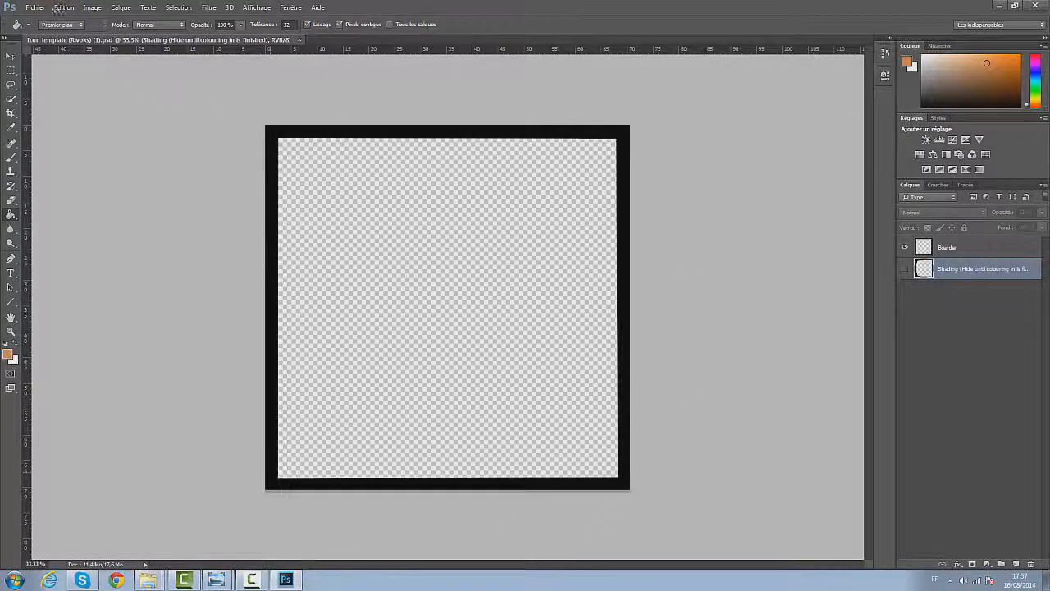
{"action": "left_click", "coordinate": [1046, 580]}
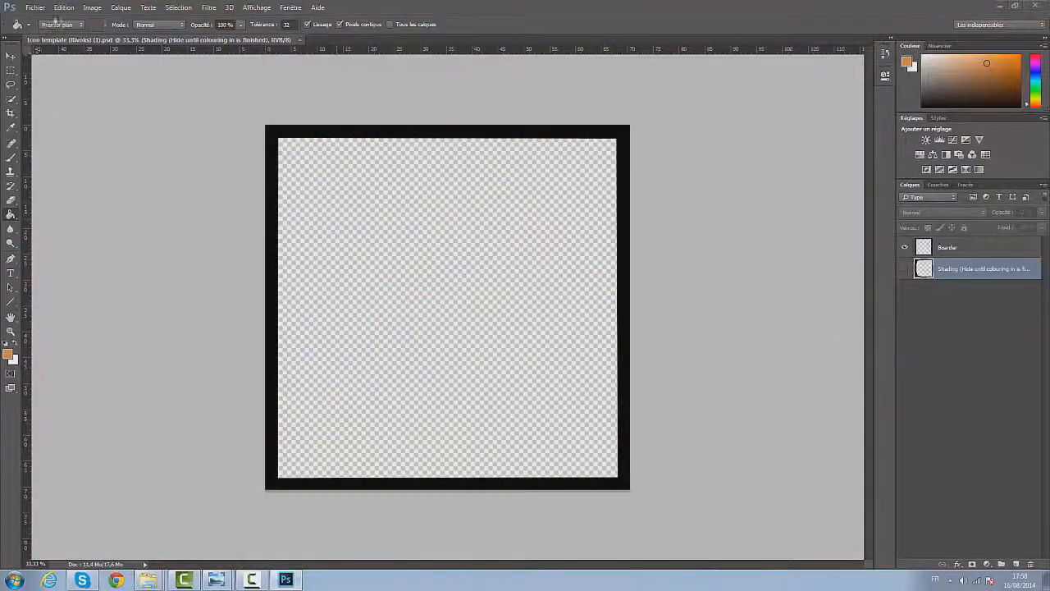
Place the herobrine face PNG from the Face Minecraft folder as an embedded image in the icon template
{"action": "left_click", "coordinate": [36, 7]}
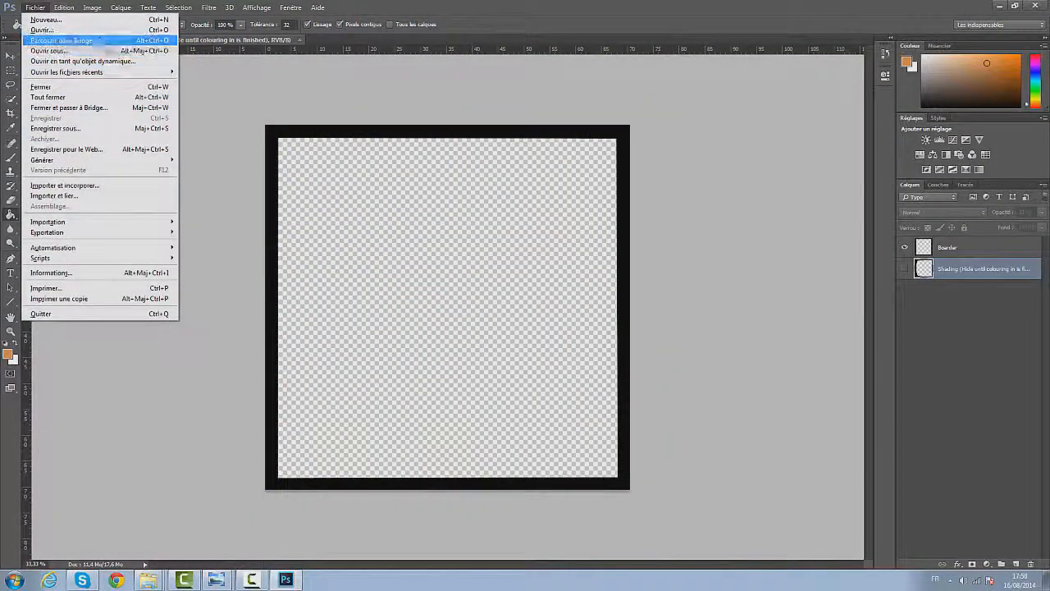
{"action": "left_click", "coordinate": [65, 186]}
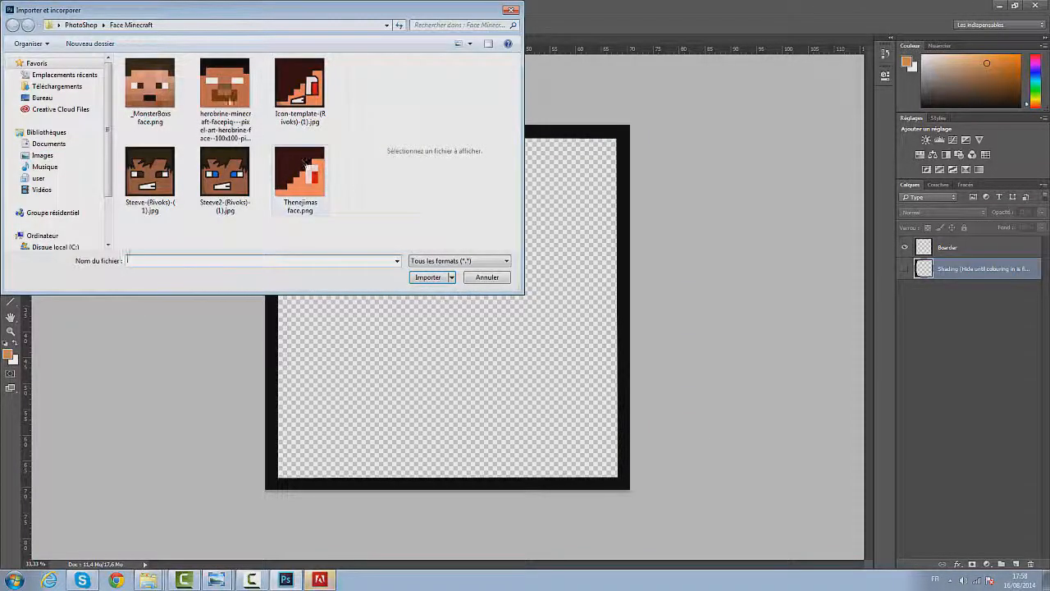
{"action": "left_click", "coordinate": [237, 97]}
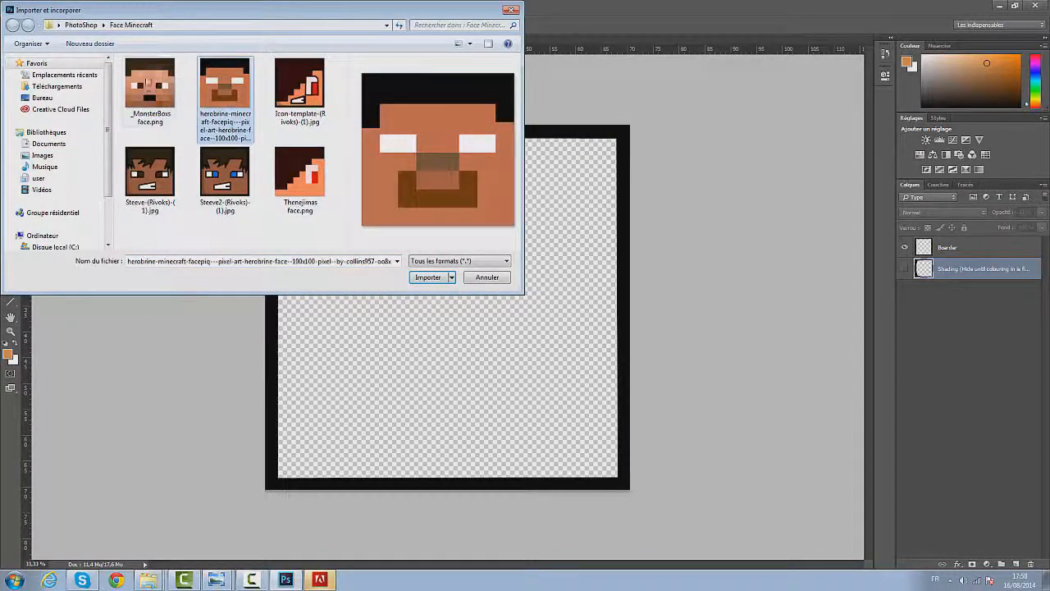
{"action": "left_click", "coordinate": [427, 277]}
Scale the placed herobrine face to 500% so it fills the whole canvas, and commit the placement
{"action": "left_click_drag", "start_coordinate": [484, 268], "coordinate": [629, 124]}
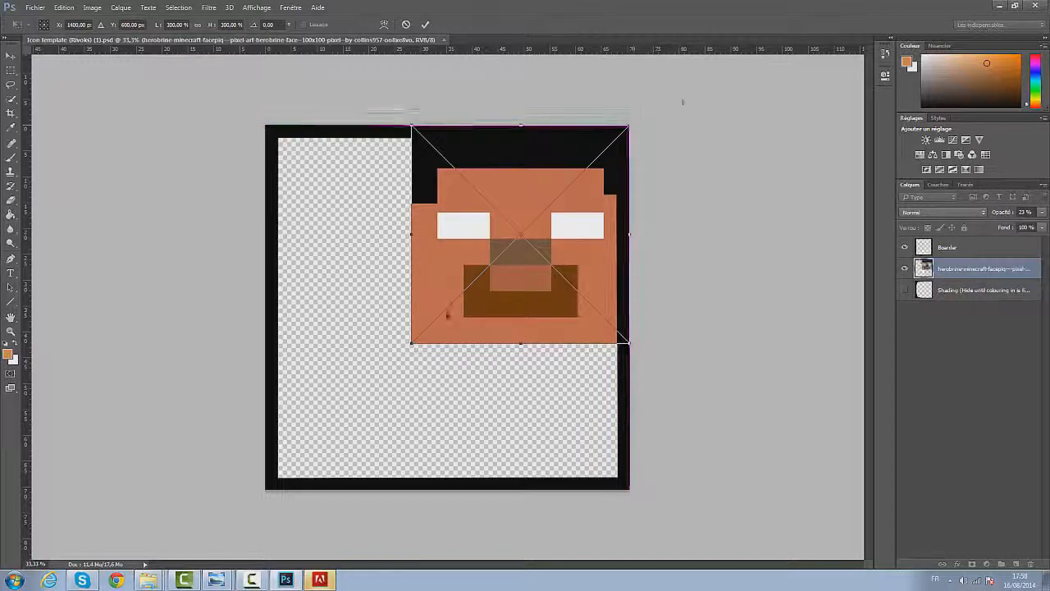
{"action": "left_click_drag", "start_coordinate": [411, 344], "coordinate": [265, 489]}
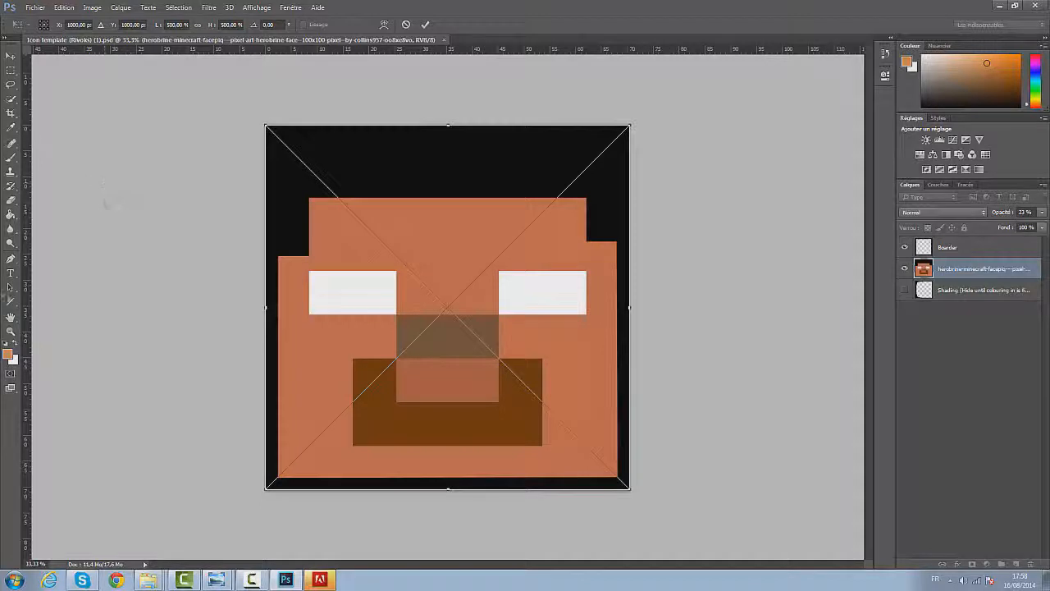
{"action": "left_click", "coordinate": [13, 304]}
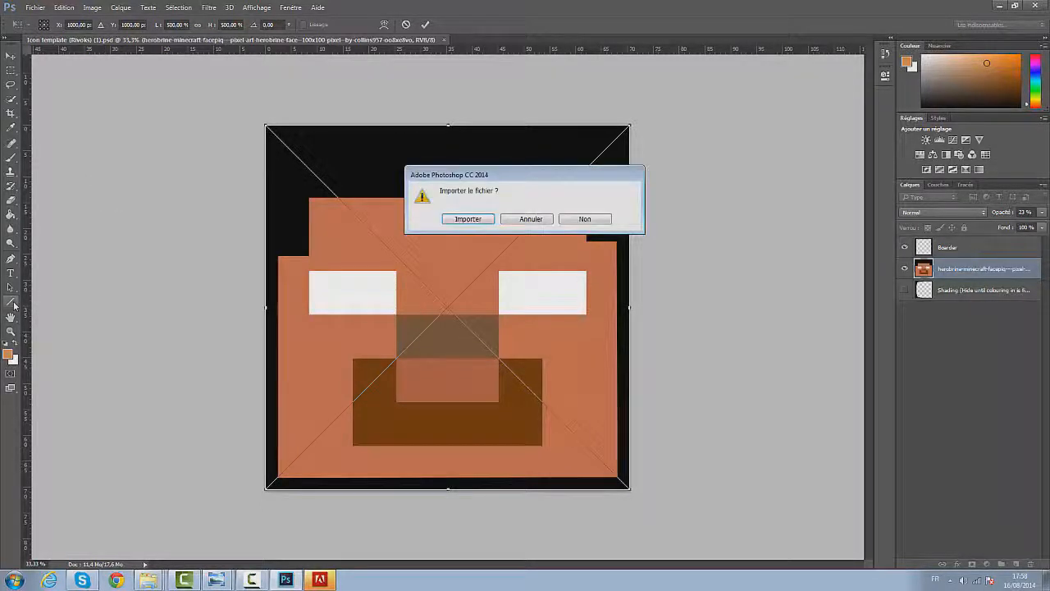
{"action": "left_click", "coordinate": [468, 218]}
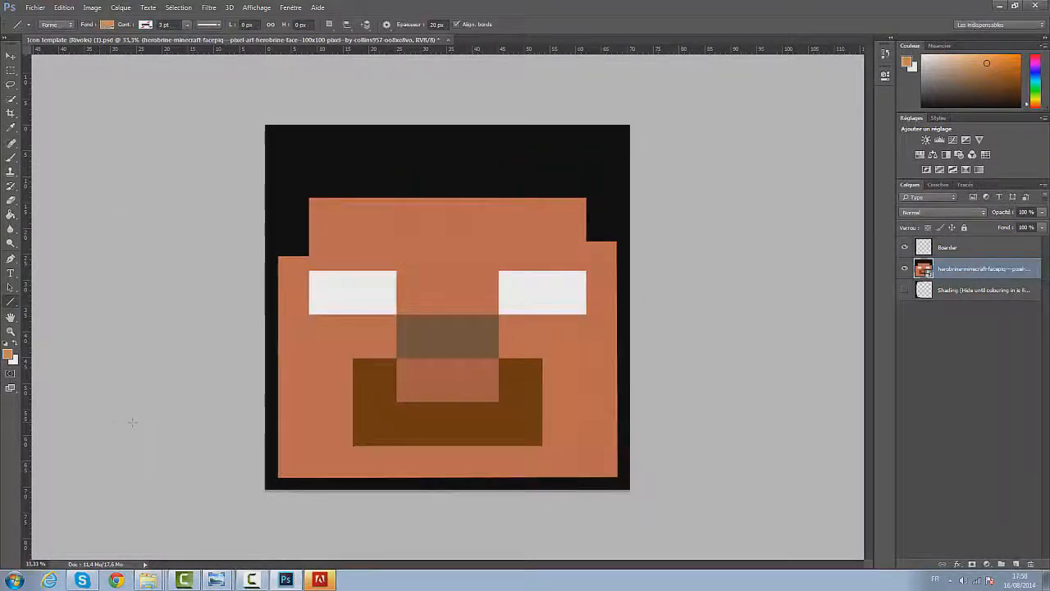
Set up the Line tool with a black fill and a thickness of 20 px
{"action": "right_click", "coordinate": [11, 303]}
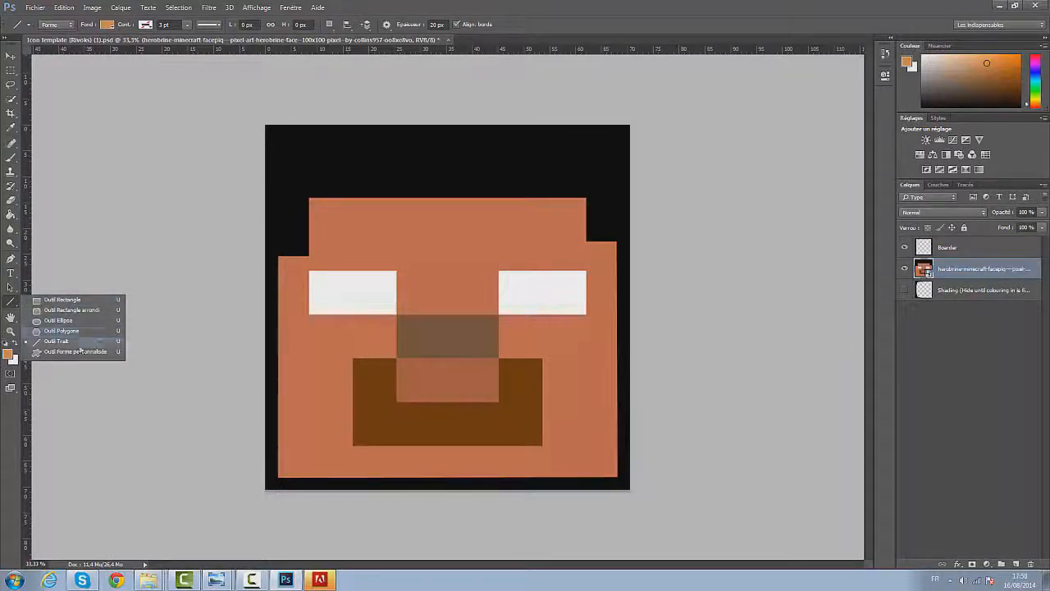
{"action": "left_click", "coordinate": [51, 341]}
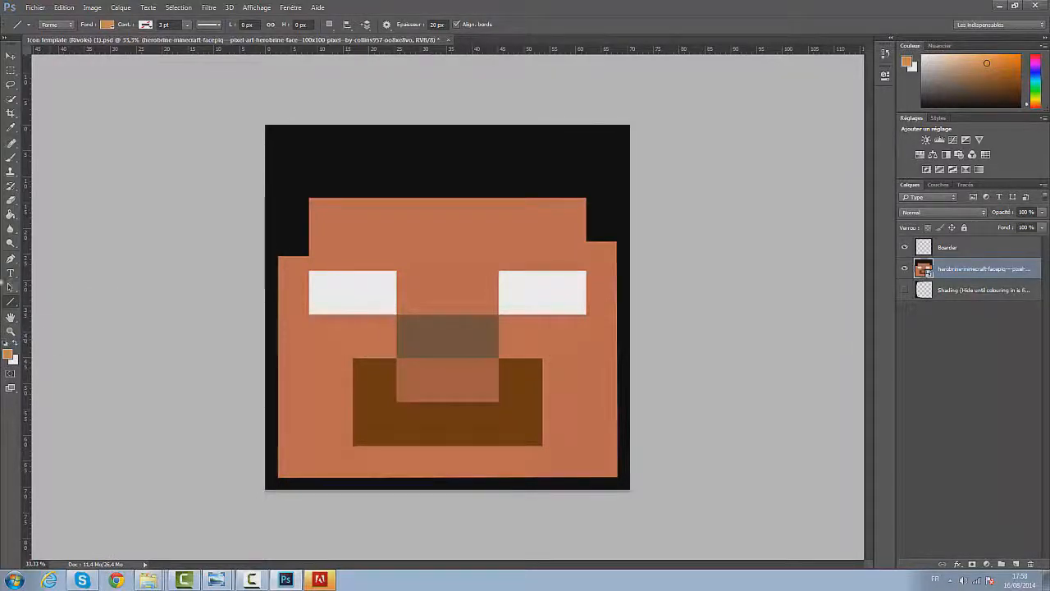
{"action": "left_click", "coordinate": [107, 24]}
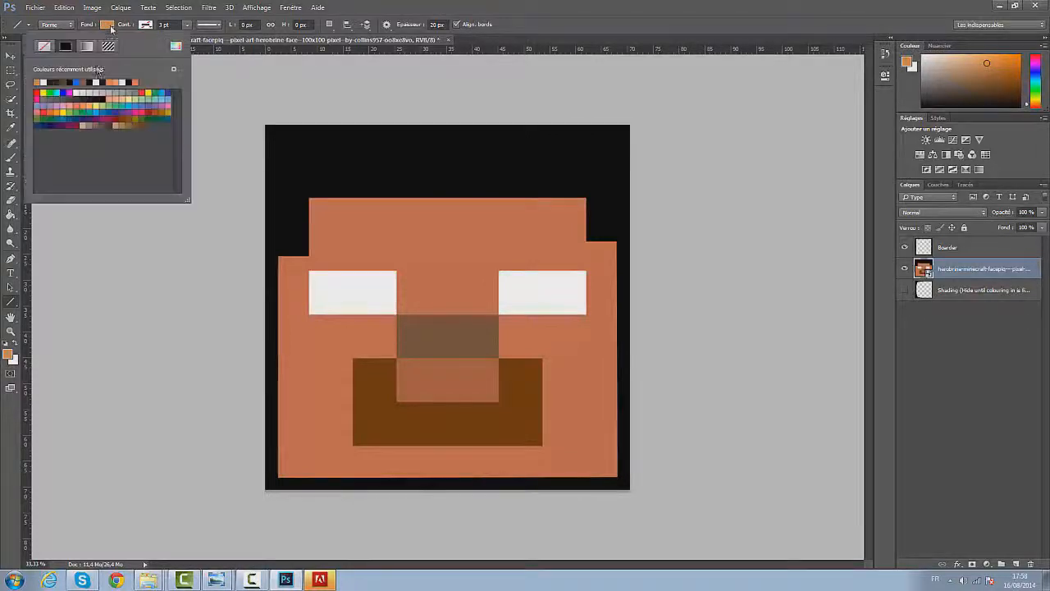
{"action": "left_click", "coordinate": [105, 96]}
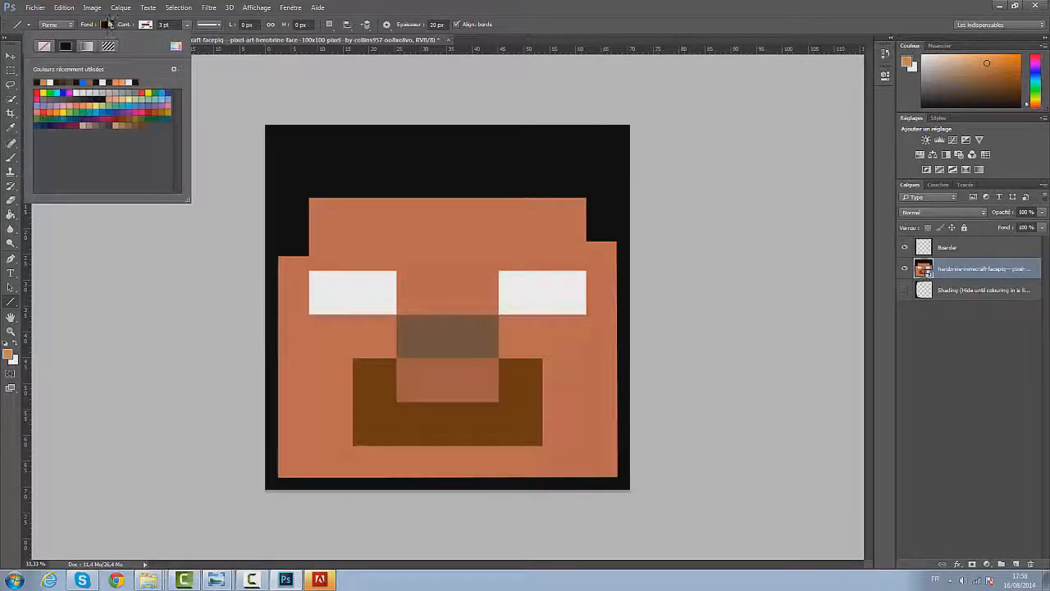
{"action": "left_click", "coordinate": [435, 25]}
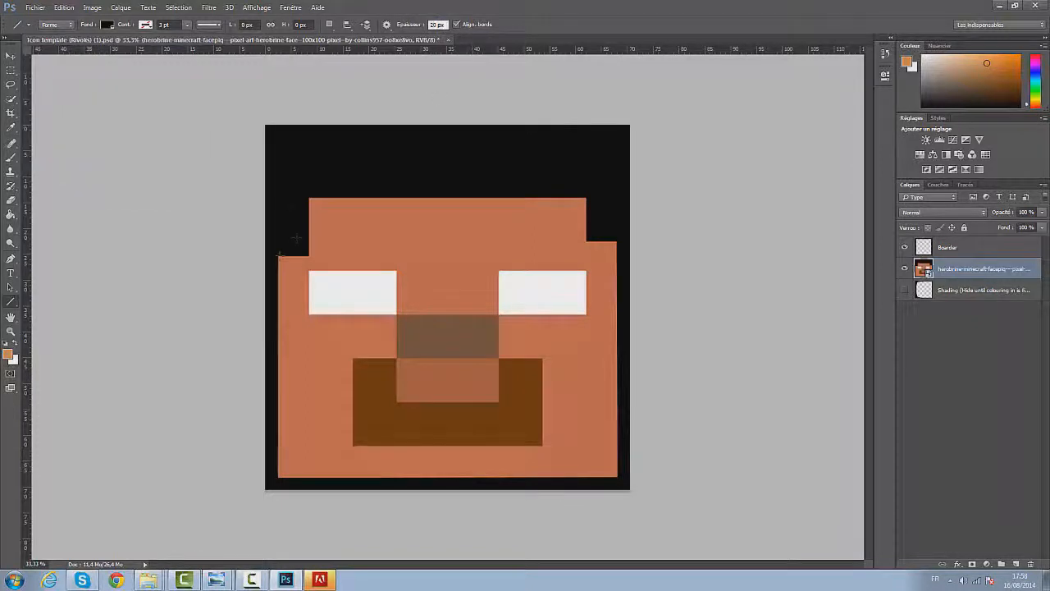
Draw black lines for the jagged hair on the face's left side and the spiky fringe across the forehead
{"action": "mouse_move", "coordinate": [276, 252]}
{"action": "left_mouse_down"}
{"action": "mouse_move", "coordinate": [288, 288]}
{"action": "mouse_move", "coordinate": [295, 258]}
{"action": "left_mouse_up"}
{"action": "left_click_drag", "start_coordinate": [295, 259], "coordinate": [304, 284]}
{"action": "mouse_move", "coordinate": [304, 284]}
{"action": "left_mouse_down"}
{"action": "mouse_move", "coordinate": [308, 243]}
{"action": "mouse_move", "coordinate": [334, 261]}
{"action": "mouse_move", "coordinate": [310, 198]}
{"action": "left_mouse_up"}
{"action": "left_click_drag", "start_coordinate": [310, 198], "coordinate": [416, 198]}
{"action": "left_click_drag", "start_coordinate": [416, 198], "coordinate": [353, 222]}
{"action": "left_click_drag", "start_coordinate": [353, 222], "coordinate": [408, 218]}
{"action": "left_click_drag", "start_coordinate": [409, 218], "coordinate": [400, 245]}
{"action": "left_click_drag", "start_coordinate": [400, 245], "coordinate": [438, 220]}
{"action": "left_click_drag", "start_coordinate": [439, 220], "coordinate": [449, 250]}
Draw the right-side hair spikes and close the hair outline along the face's right, top and left edges
{"action": "left_click_drag", "start_coordinate": [449, 251], "coordinate": [561, 267]}
{"action": "left_click_drag", "start_coordinate": [561, 267], "coordinate": [614, 133]}
{"action": "left_click_drag", "start_coordinate": [614, 133], "coordinate": [276, 136]}
{"action": "left_click_drag", "start_coordinate": [275, 135], "coordinate": [276, 265]}
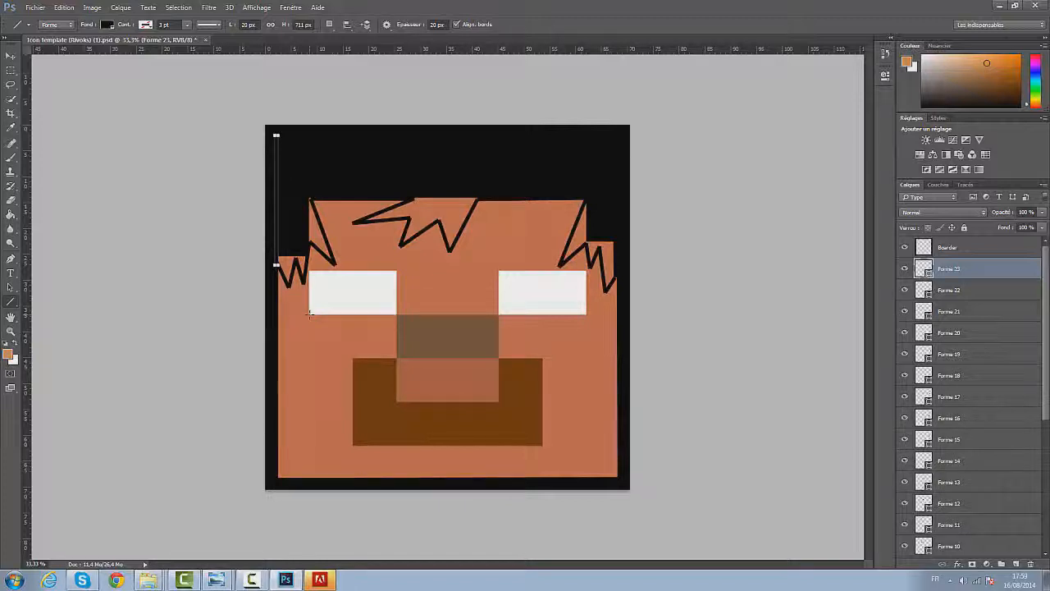
Outline the left white eye with black lines, cutting off its upper inner corner
{"action": "left_click_drag", "start_coordinate": [308, 312], "coordinate": [310, 271]}
{"action": "mouse_move", "coordinate": [311, 272]}
{"action": "left_mouse_down"}
{"action": "mouse_move", "coordinate": [383, 271]}
{"action": "mouse_move", "coordinate": [394, 281]}
{"action": "left_mouse_up"}
{"action": "mouse_move", "coordinate": [394, 281]}
{"action": "left_mouse_down"}
{"action": "mouse_move", "coordinate": [395, 314]}
{"action": "mouse_move", "coordinate": [310, 313]}
{"action": "left_mouse_up"}
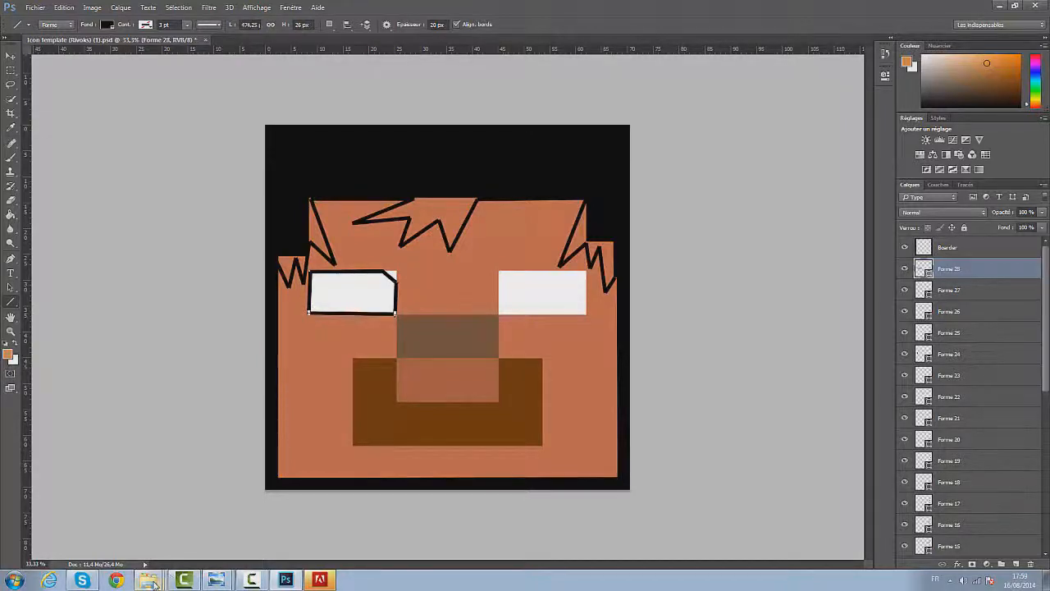
Check the eye shapes in Steeve-(Rivoks)-(1).jpg from the Face Minecraft folder and return to Photoshop
{"action": "key", "text": "alt+Tab"}
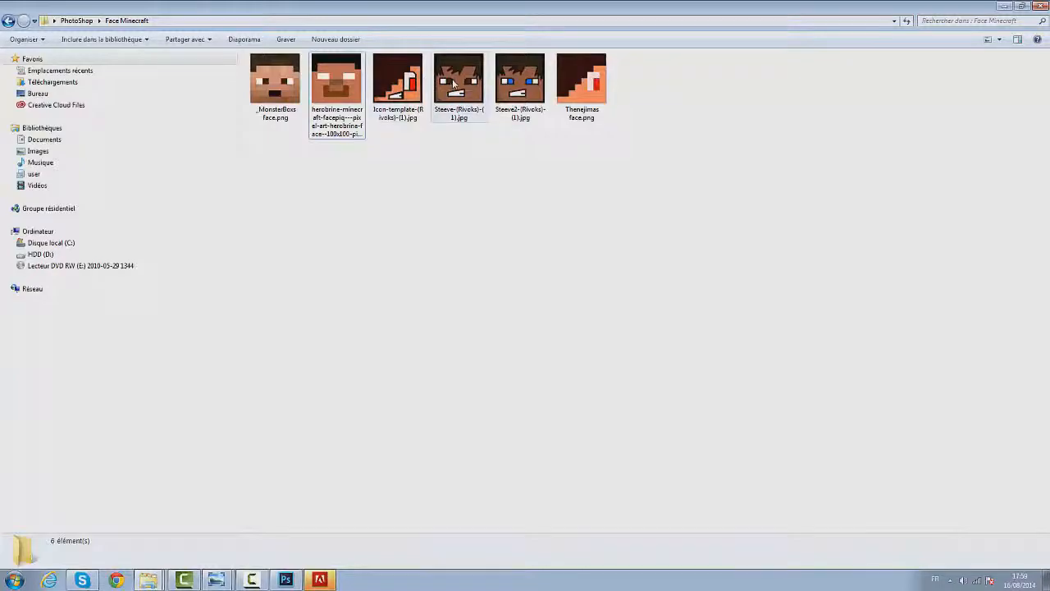
{"action": "double_click", "coordinate": [471, 83]}
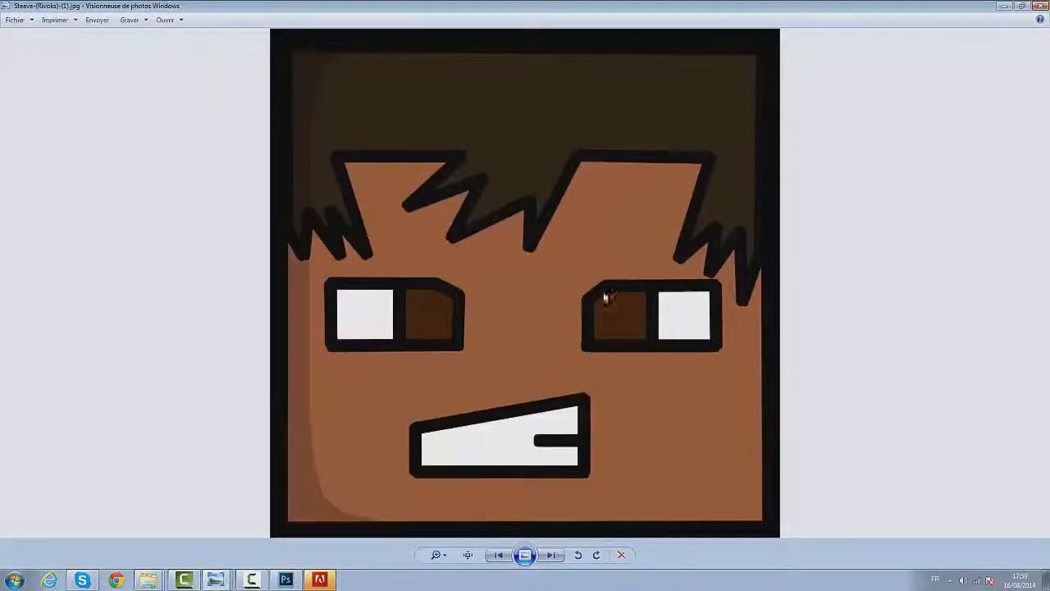
{"action": "left_click", "coordinate": [1044, 5]}
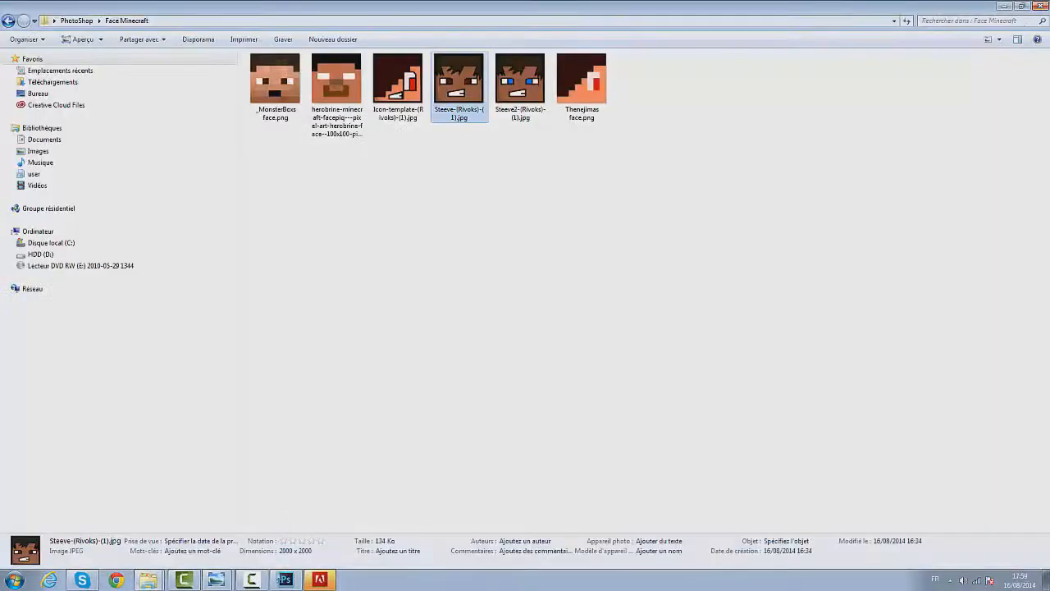
{"action": "left_click", "coordinate": [285, 580]}
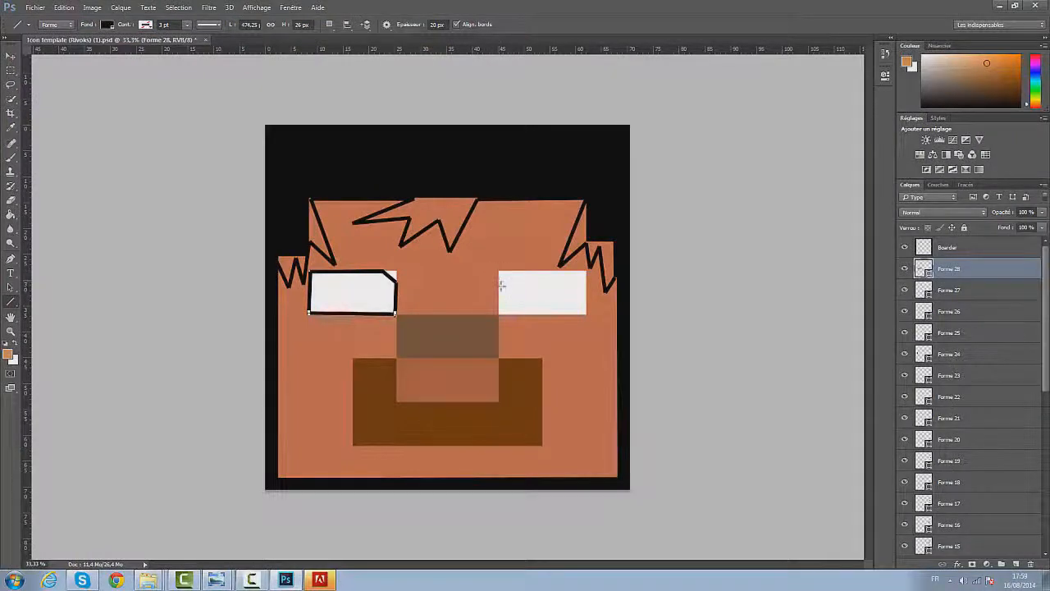
Outline the right white eye with black lines, cutting off its upper inner corner to mirror the left eye
{"action": "left_click_drag", "start_coordinate": [499, 280], "coordinate": [586, 272]}
{"action": "left_click_drag", "start_coordinate": [586, 271], "coordinate": [499, 312]}
{"action": "left_click_drag", "start_coordinate": [499, 313], "coordinate": [500, 282]}
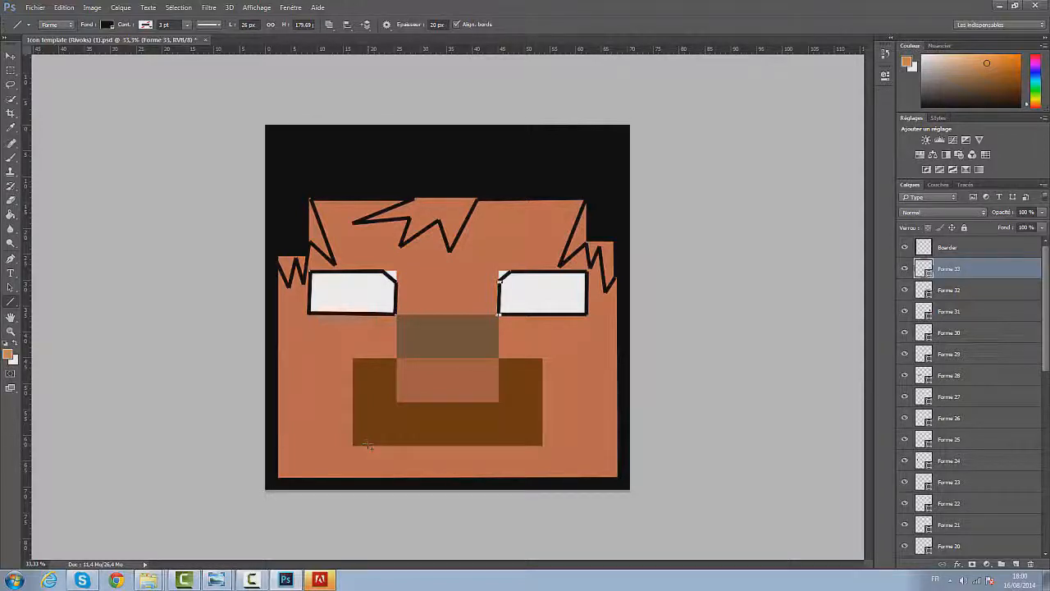
Draw a four-sided mouth with a slanted upper edge over the beard, plus a short tooth line from its right side
{"action": "left_click_drag", "start_coordinate": [367, 447], "coordinate": [498, 375]}
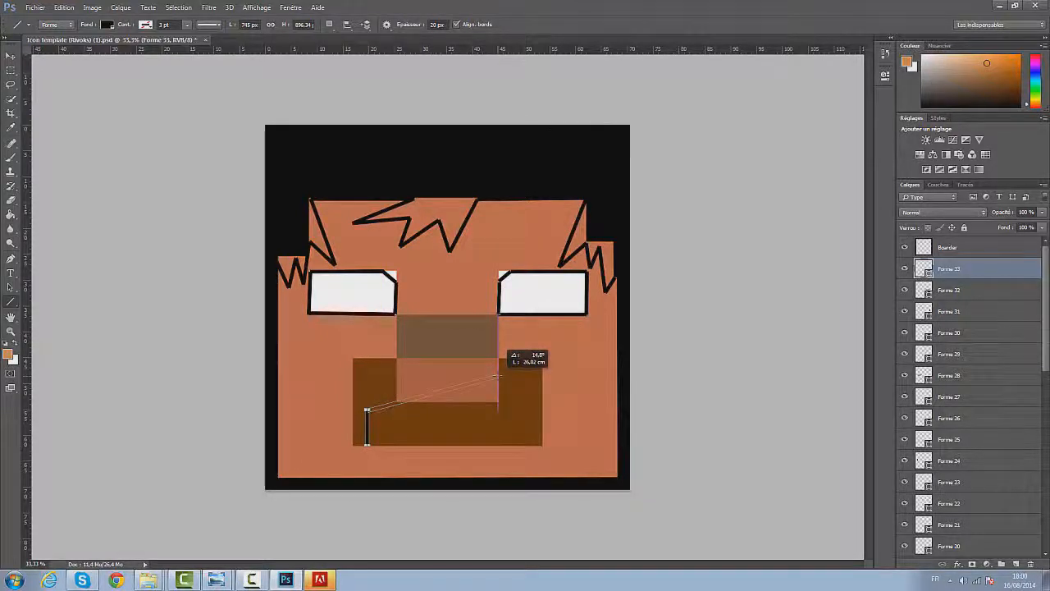
{"action": "mouse_move", "coordinate": [498, 376]}
{"action": "left_mouse_down"}
{"action": "mouse_move", "coordinate": [496, 316]}
{"action": "mouse_move", "coordinate": [504, 449]}
{"action": "left_mouse_up"}
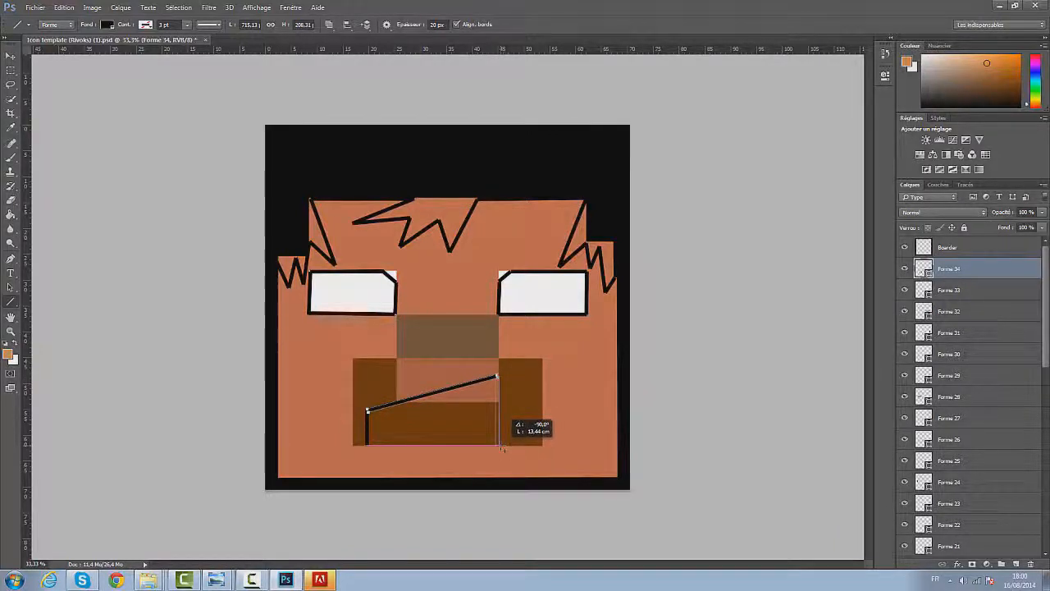
{"action": "left_click_drag", "start_coordinate": [503, 449], "coordinate": [366, 444]}
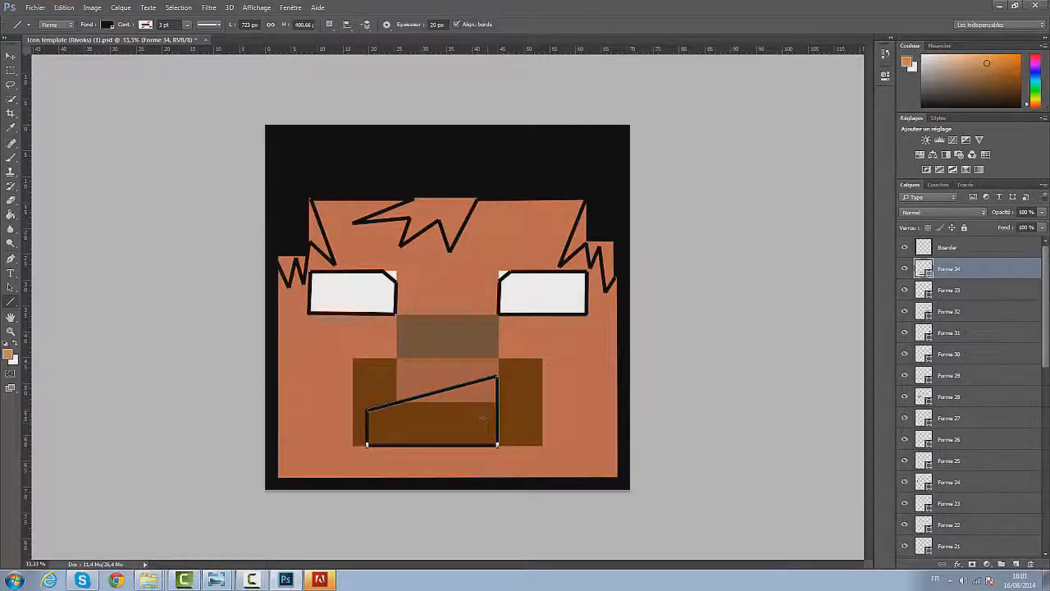
{"action": "left_click_drag", "start_coordinate": [459, 422], "coordinate": [497, 409]}
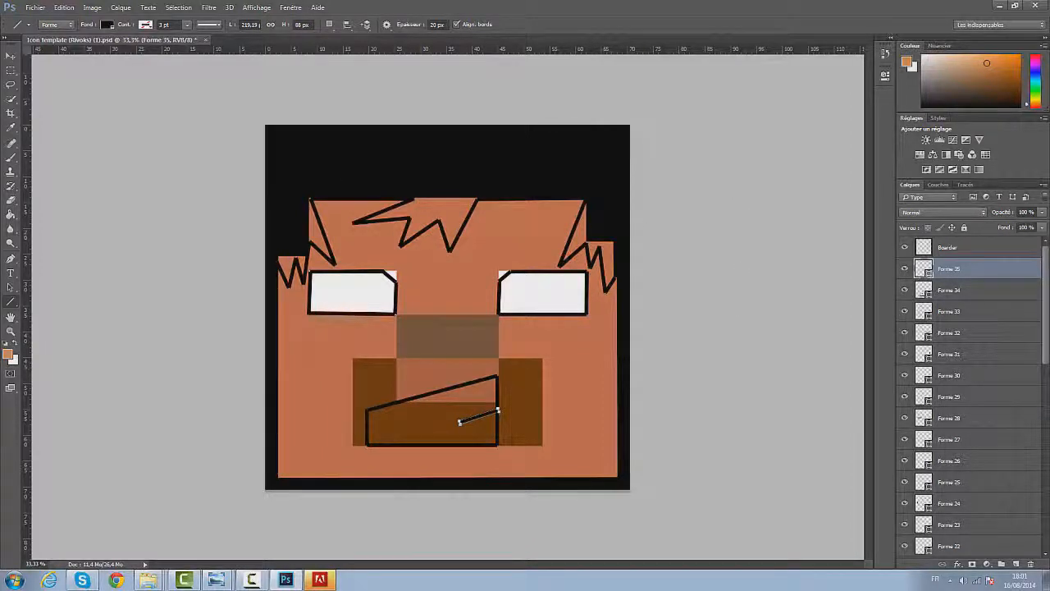
Select all line layers from Forme 1 to Forme 35 and merge them into one shape layer
{"action": "scroll", "coordinate": [972, 399], "scroll_direction": "down", "scroll_amount": 10}
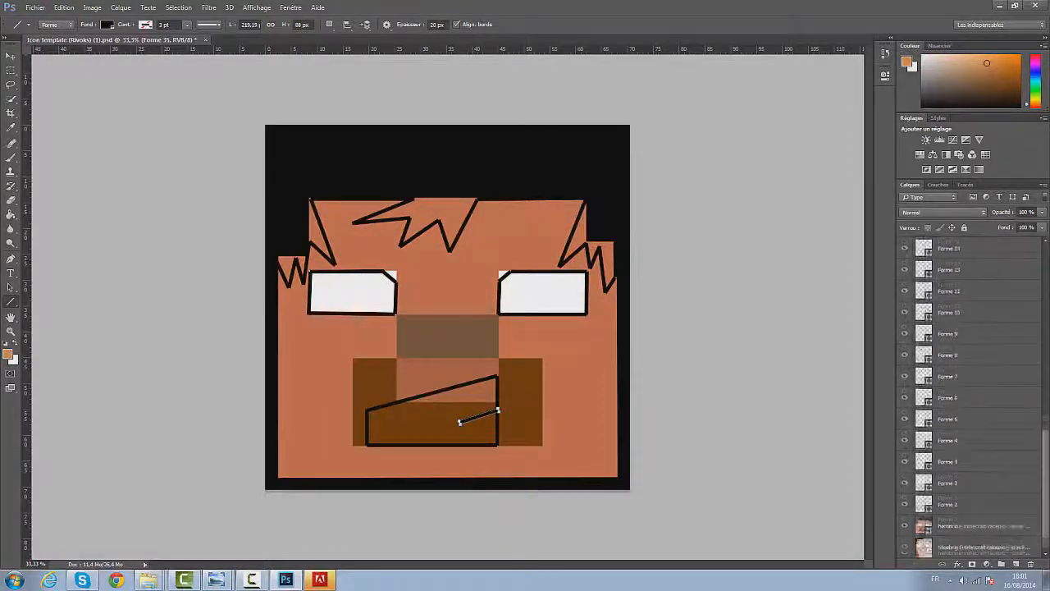
{"action": "mouse_move", "coordinate": [1047, 509]}
{"action": "left_mouse_down"}
{"action": "mouse_move", "coordinate": [1048, 320]}
{"action": "mouse_move", "coordinate": [1040, 438]}
{"action": "left_mouse_up"}
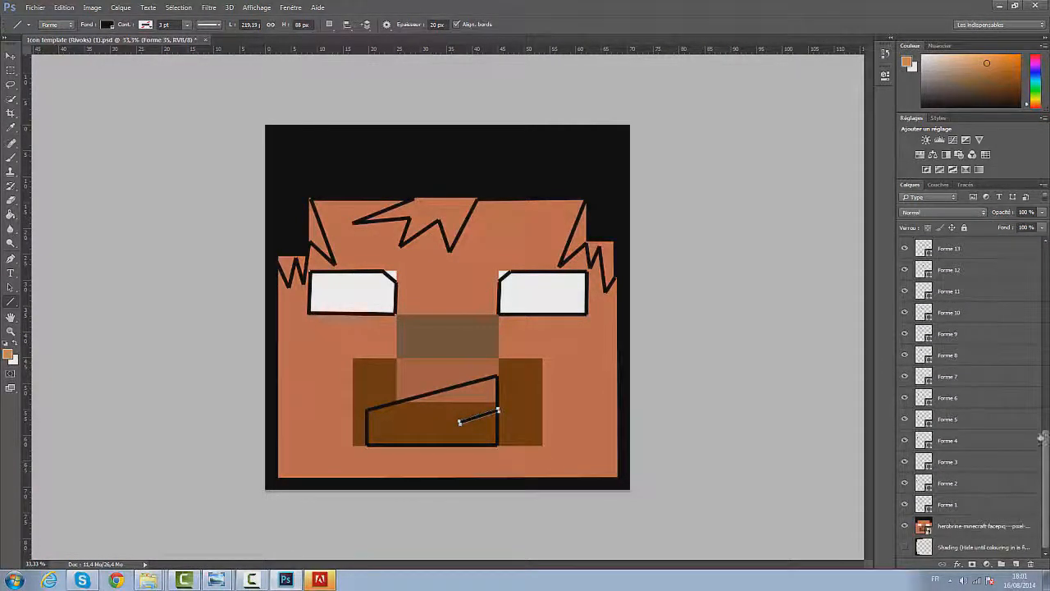
{"action": "mouse_move", "coordinate": [1048, 464]}
{"action": "left_mouse_down"}
{"action": "mouse_move", "coordinate": [1048, 283]}
{"action": "mouse_move", "coordinate": [1047, 472]}
{"action": "left_mouse_up"}
{"action": "left_click", "coordinate": [949, 506]}
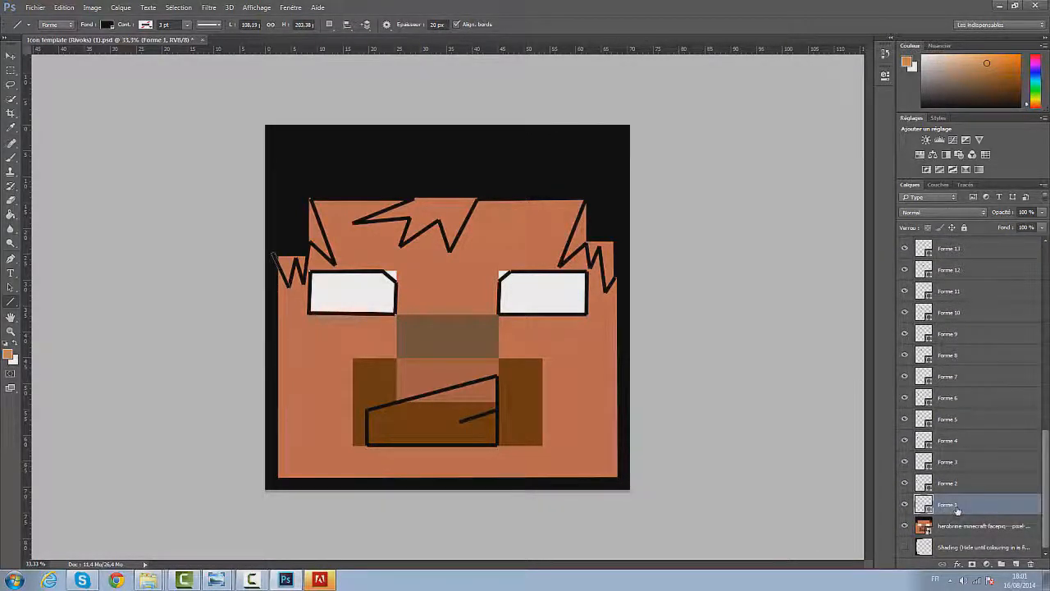
{"action": "left_click_drag", "start_coordinate": [1049, 486], "coordinate": [1047, 277]}
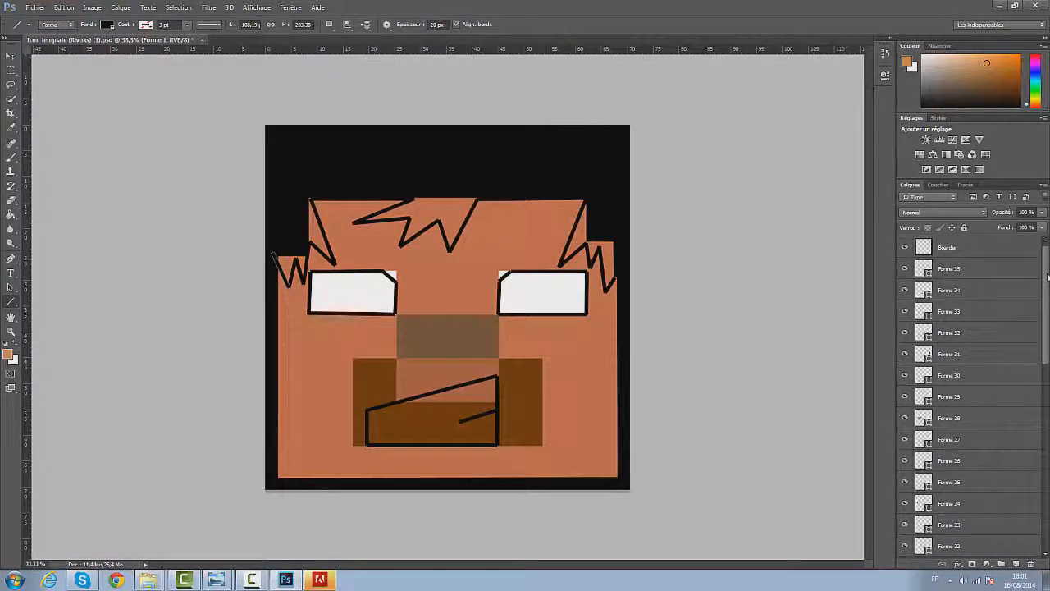
{"action": "left_click", "coordinate": [956, 270], "text": "shift"}
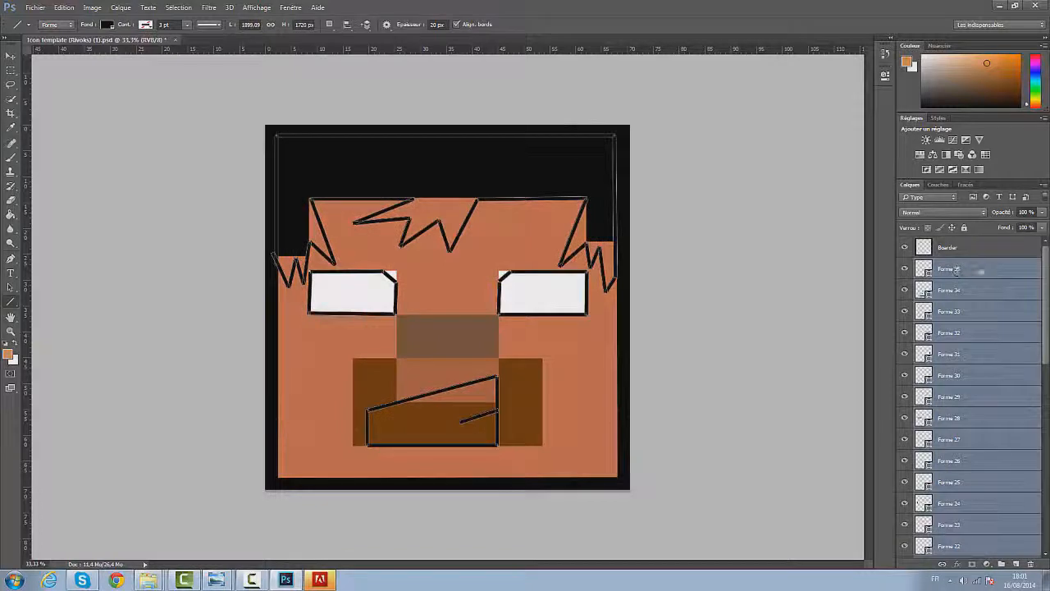
{"action": "left_click_drag", "start_coordinate": [1046, 285], "coordinate": [1044, 316]}
{"action": "key", "text": "ctrl+e"}
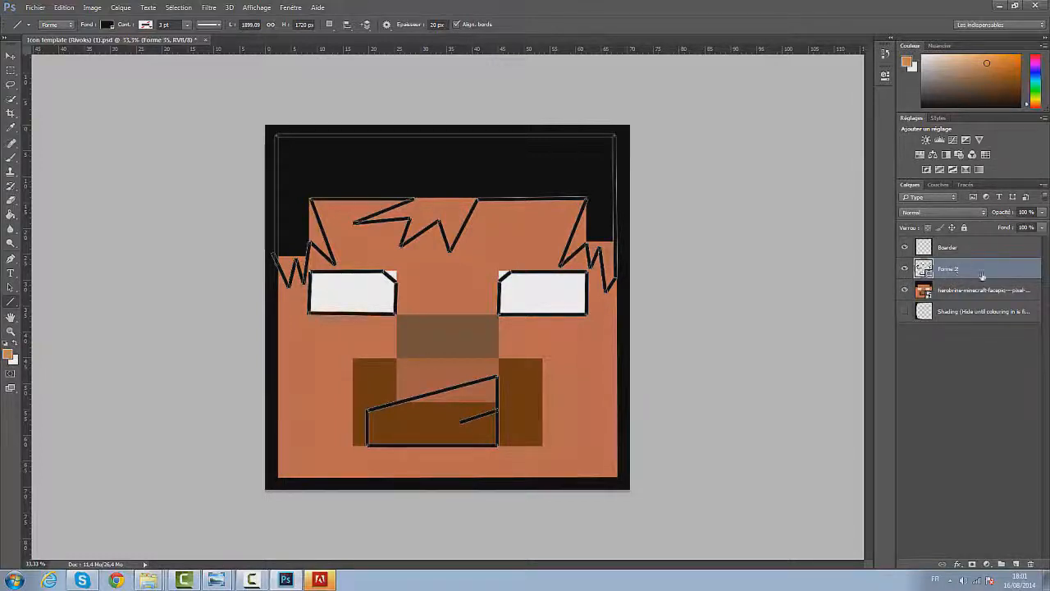
Add a 15 px black outside stroke (Contour, Extérieur) to the merged line layer and deselect it
{"action": "double_click", "coordinate": [1006, 268]}
{"action": "left_click_drag", "start_coordinate": [964, 261], "coordinate": [738, 219]}
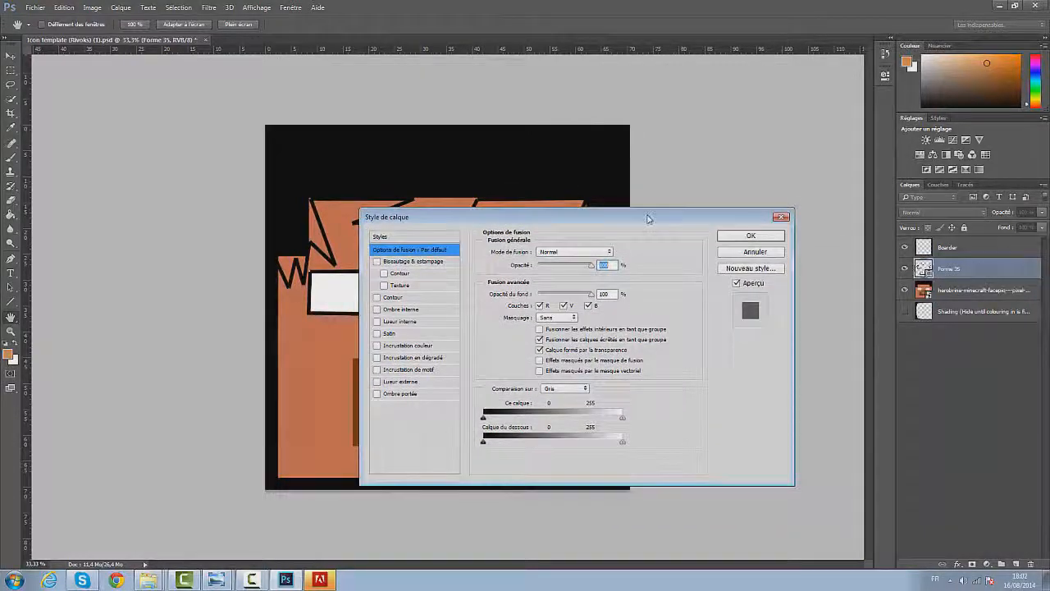
{"action": "left_click_drag", "start_coordinate": [716, 218], "coordinate": [707, 187]}
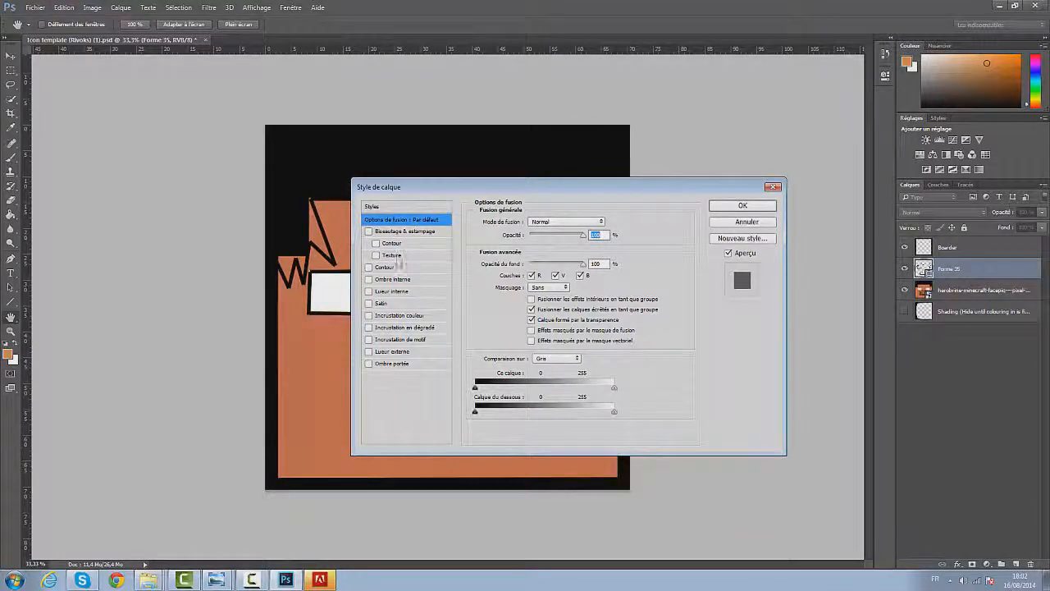
{"action": "left_click", "coordinate": [382, 267]}
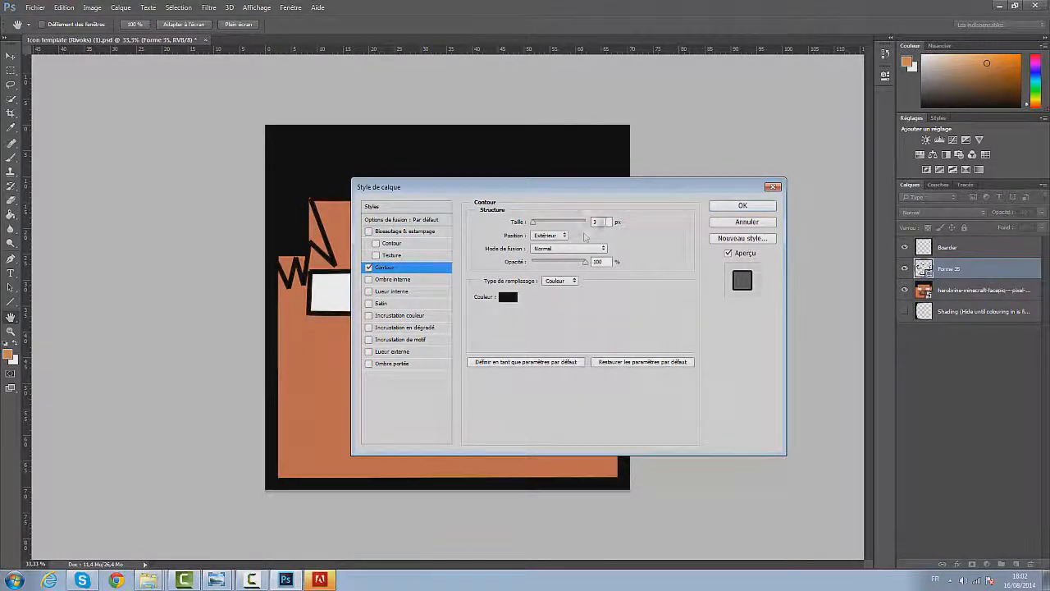
{"action": "left_click_drag", "start_coordinate": [645, 188], "coordinate": [811, 179]}
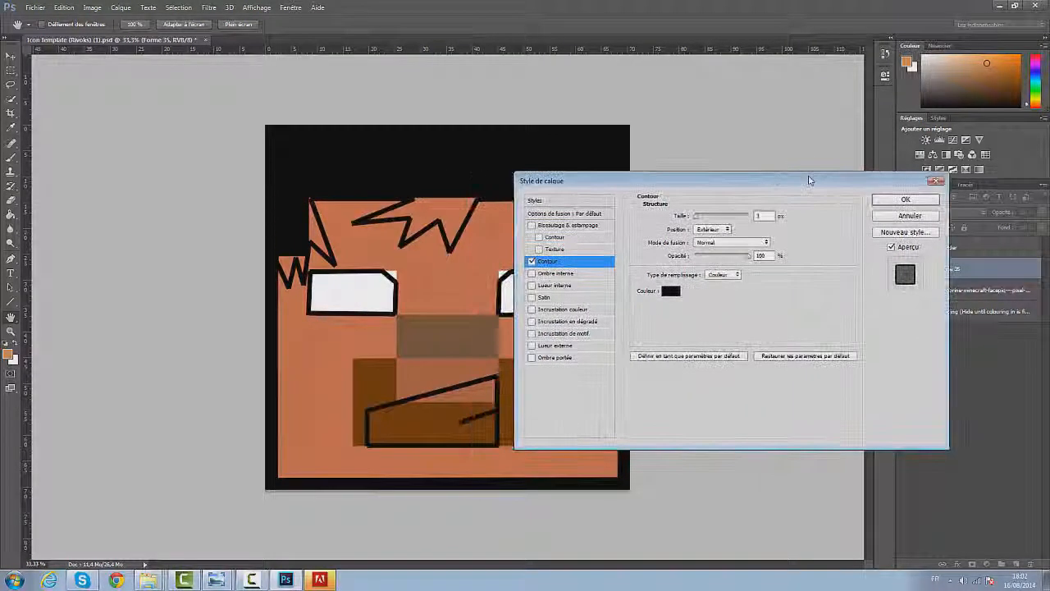
{"action": "type", "text": "15"}
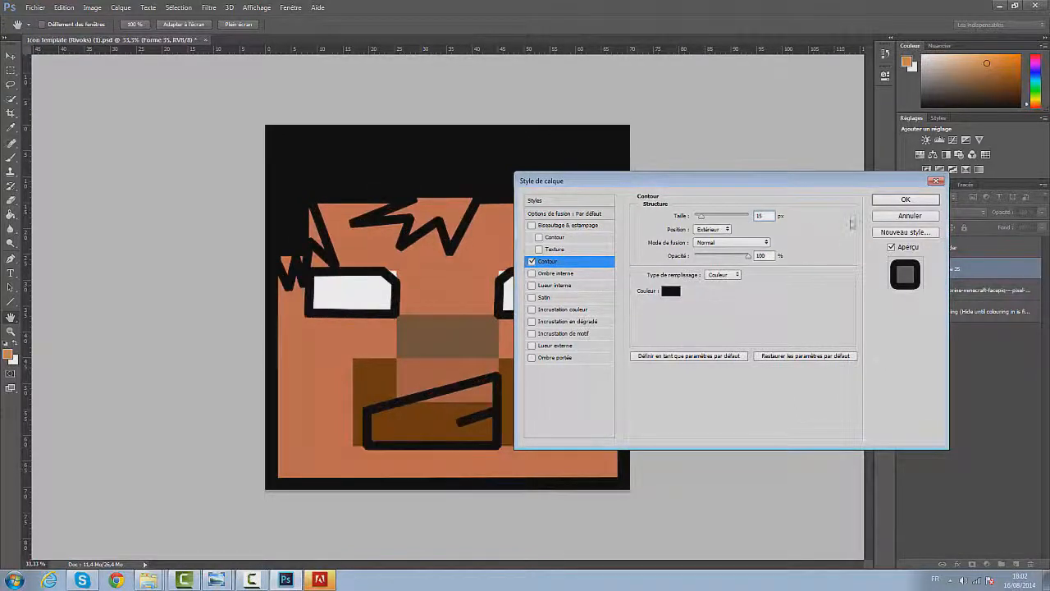
{"action": "left_click", "coordinate": [725, 230]}
{"action": "left_click", "coordinate": [713, 235]}
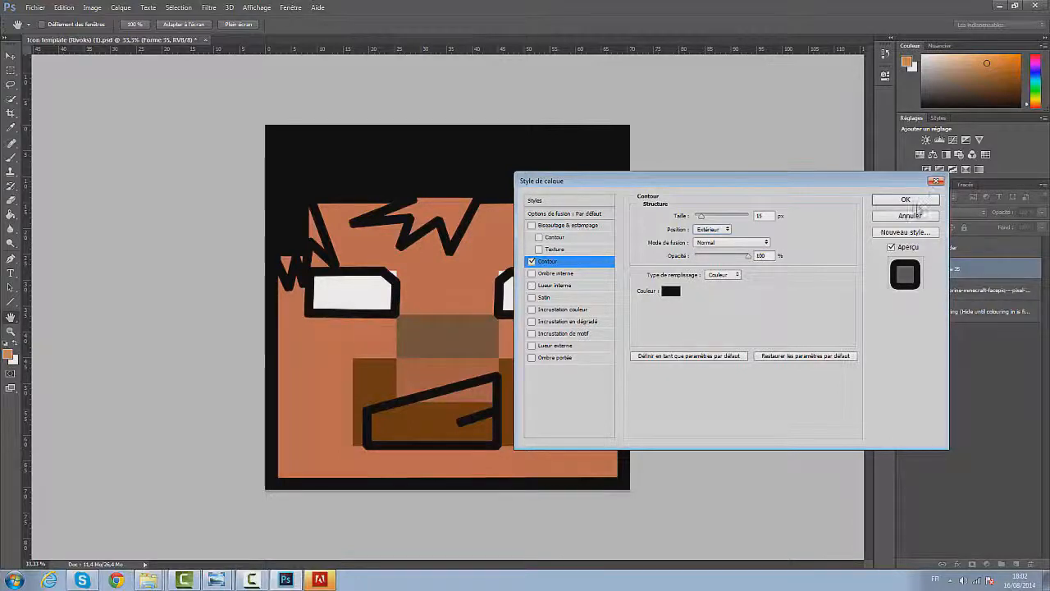
{"action": "left_click", "coordinate": [880, 199]}
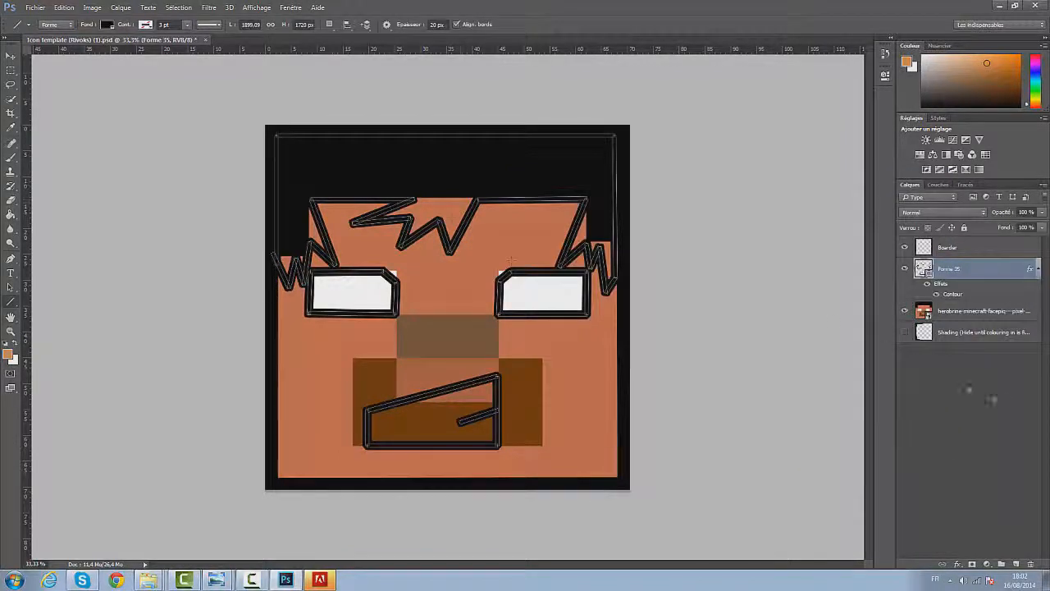
{"action": "left_click", "coordinate": [984, 402]}
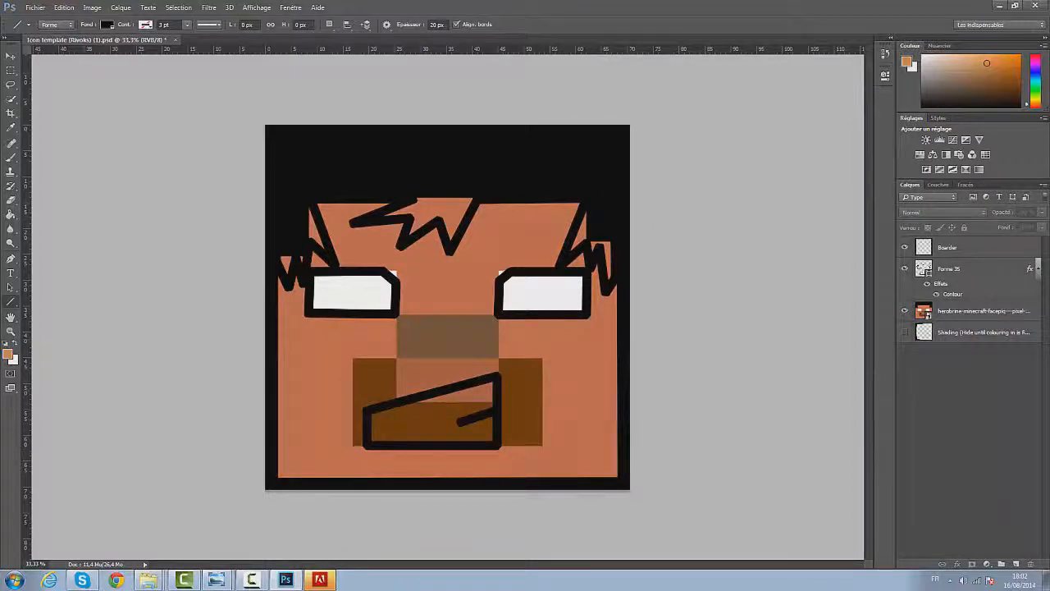
Duplicate the Boarder layer, move the original beneath the Forme 35 layer, and select the copy
{"action": "left_click", "coordinate": [951, 251]}
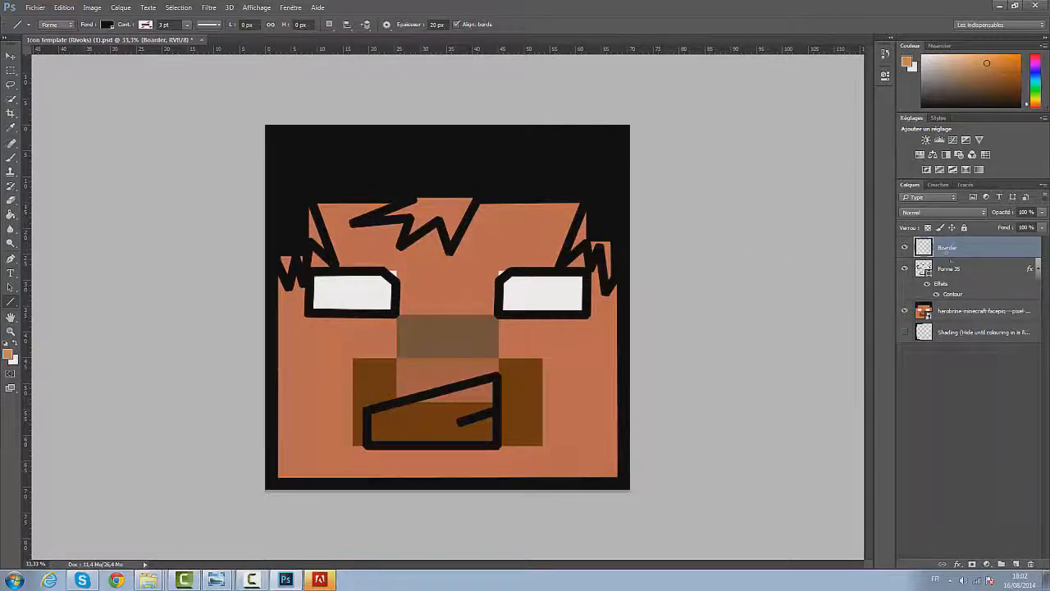
{"action": "left_click", "coordinate": [969, 402]}
{"action": "left_click", "coordinate": [961, 252]}
{"action": "left_click_drag", "start_coordinate": [959, 248], "coordinate": [940, 261]}
{"action": "key", "text": "ctrl+j"}
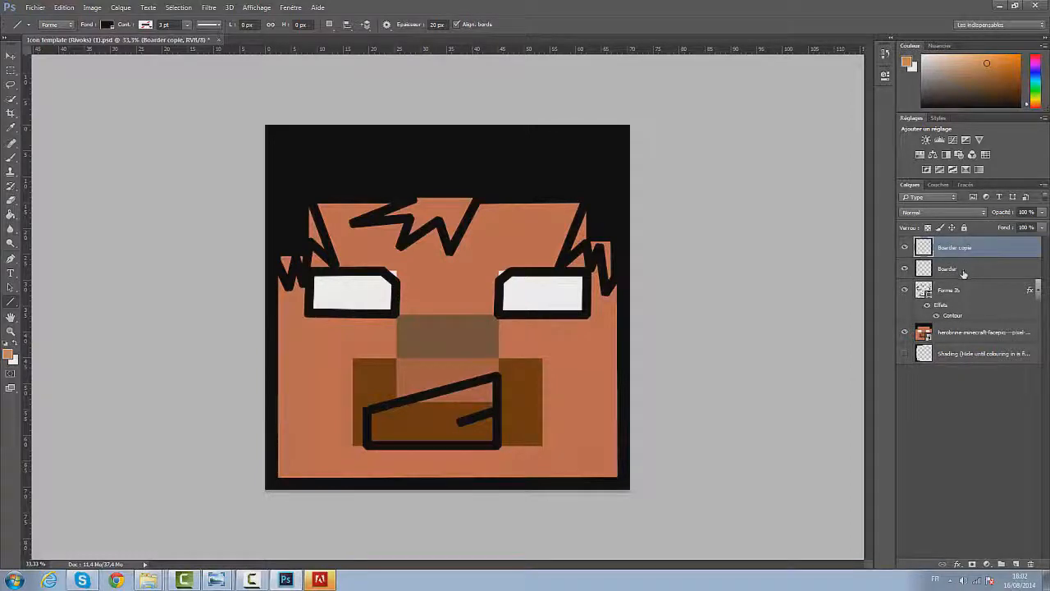
{"action": "left_click", "coordinate": [965, 271]}
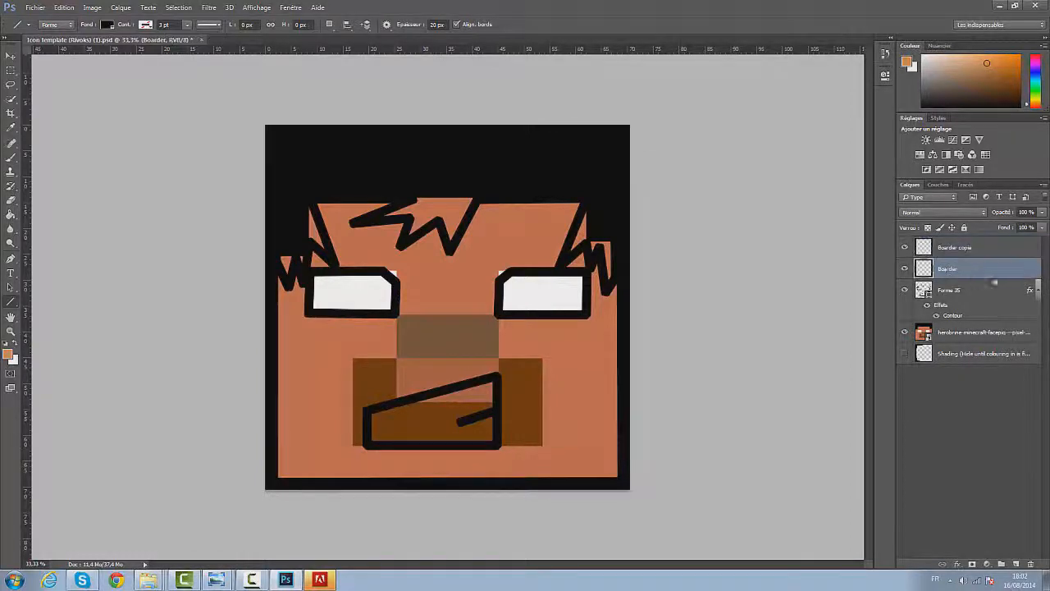
{"action": "left_click_drag", "start_coordinate": [965, 271], "coordinate": [973, 324]}
{"action": "left_click", "coordinate": [944, 268]}
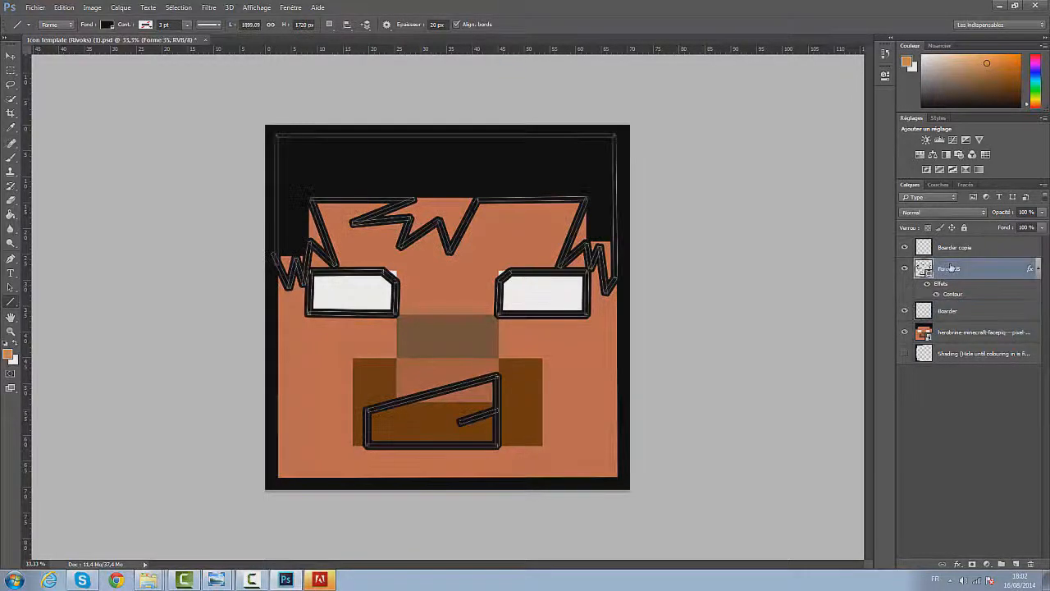
{"action": "left_click", "coordinate": [969, 252]}
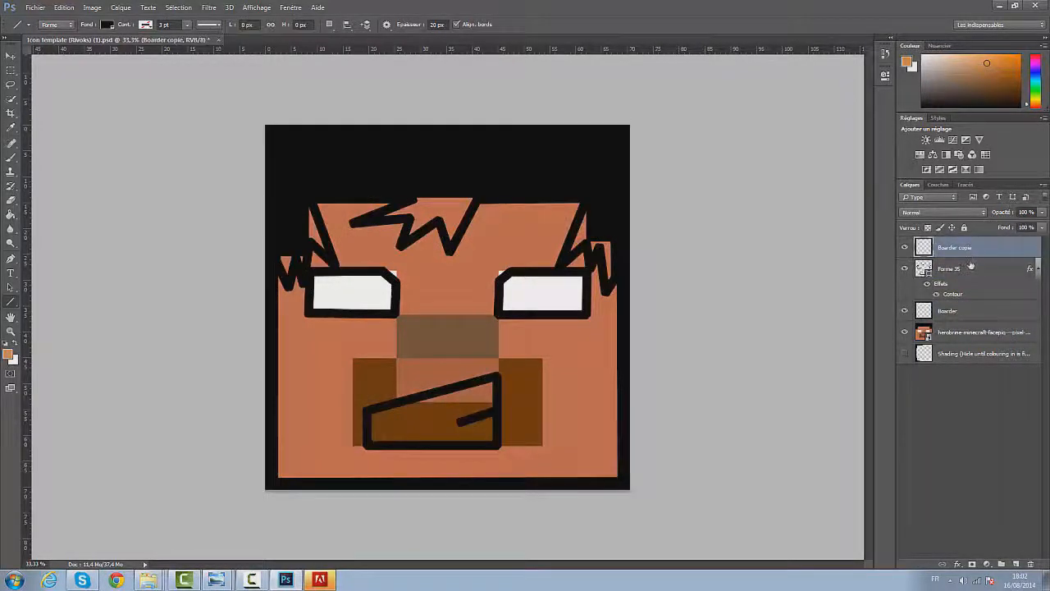
Merge the Boarder copie and Forme 35 layers into one layer and clear the layer selection
{"action": "left_click", "coordinate": [969, 270]}
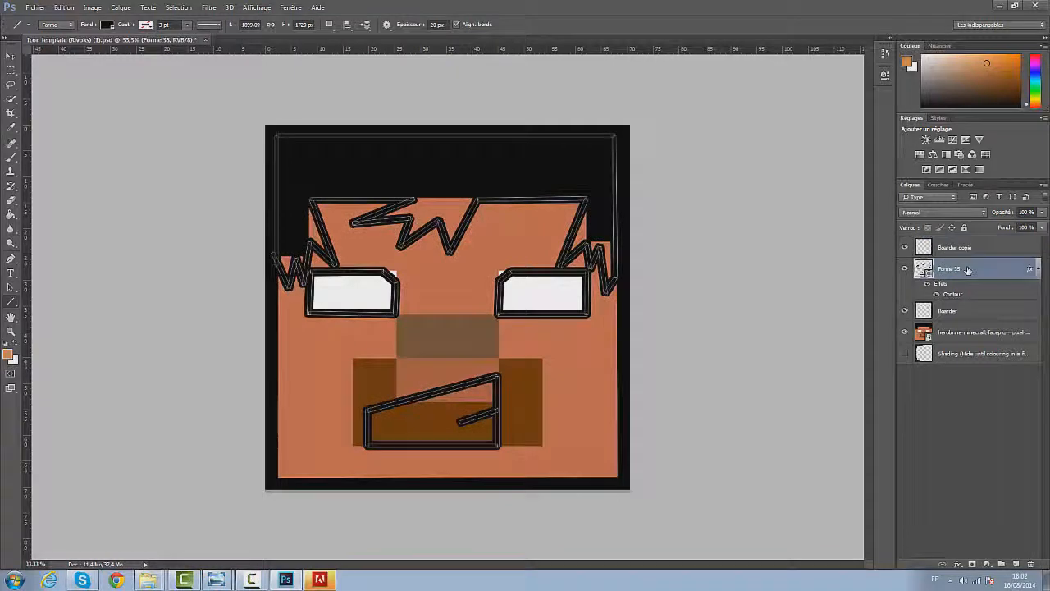
{"action": "left_click", "coordinate": [965, 250], "text": "shift"}
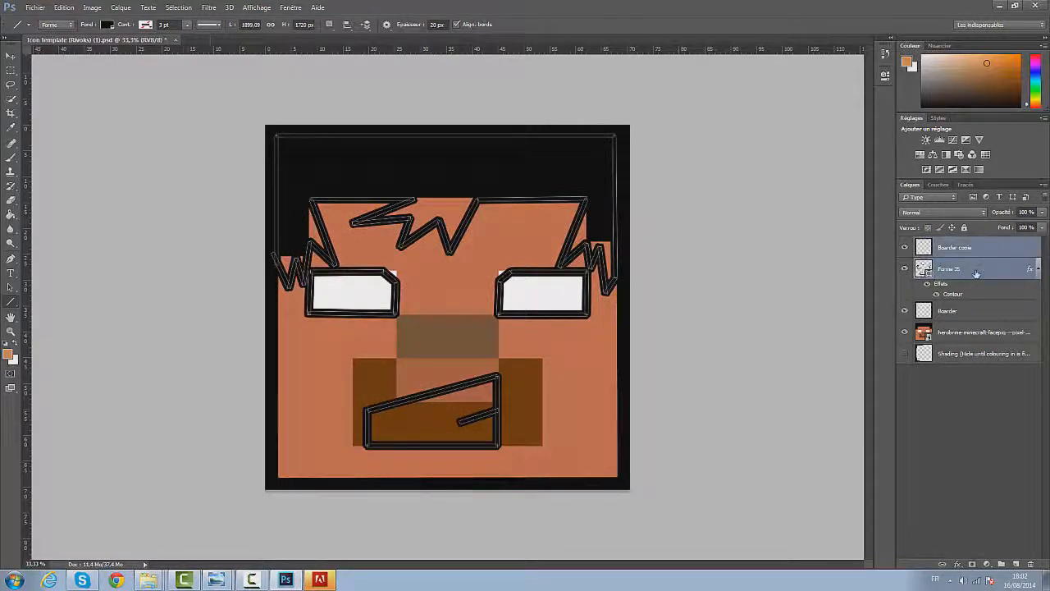
{"action": "left_click", "coordinate": [966, 248], "text": "ctrl"}
{"action": "left_click", "coordinate": [956, 270], "text": "ctrl"}
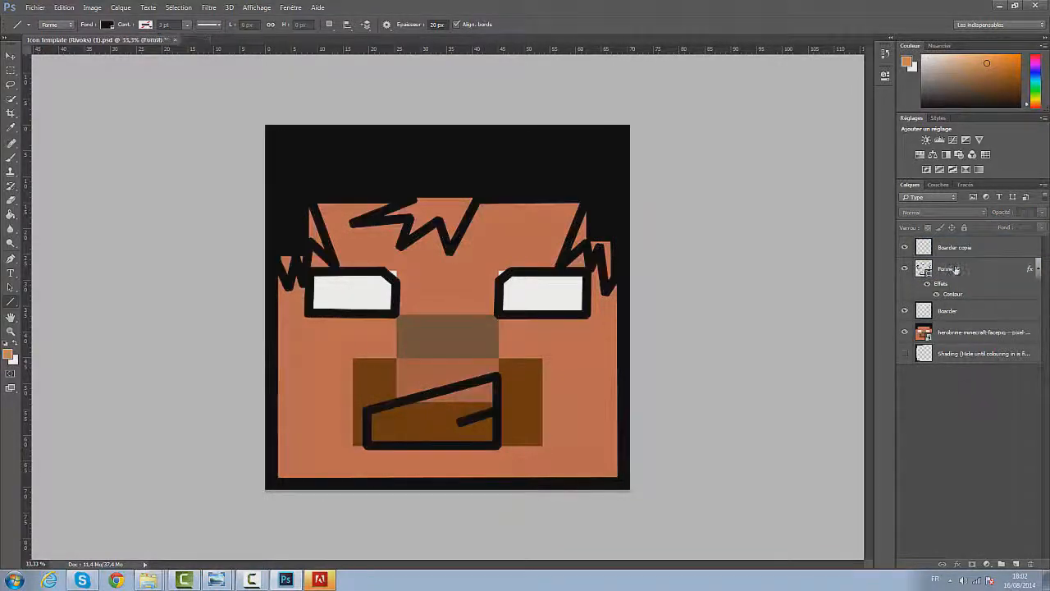
{"action": "left_click", "coordinate": [956, 270], "text": "ctrl"}
{"action": "left_click", "coordinate": [959, 251], "text": "ctrl"}
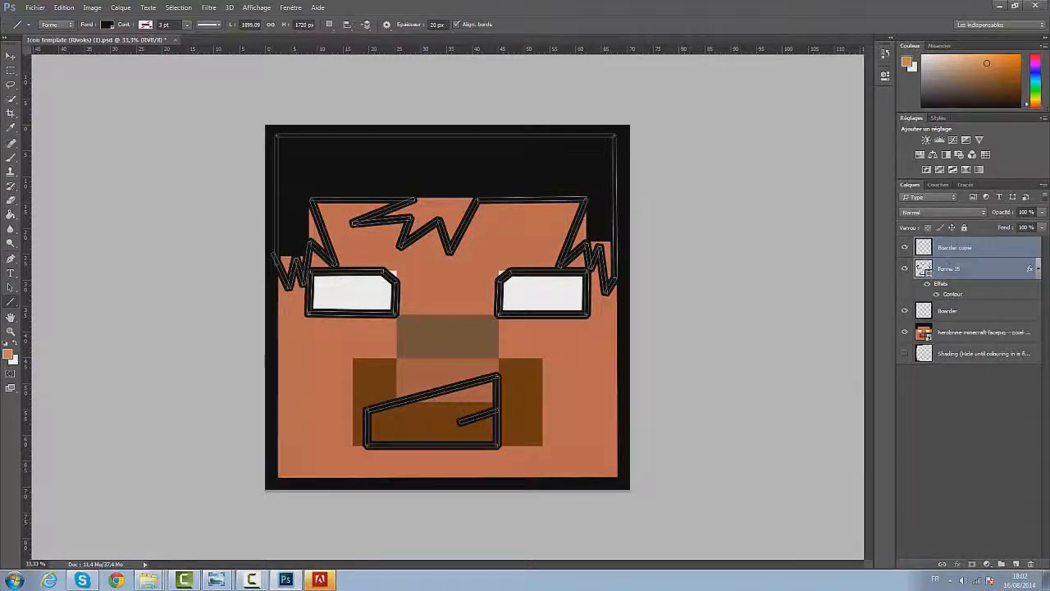
{"action": "key", "text": "ctrl+e"}
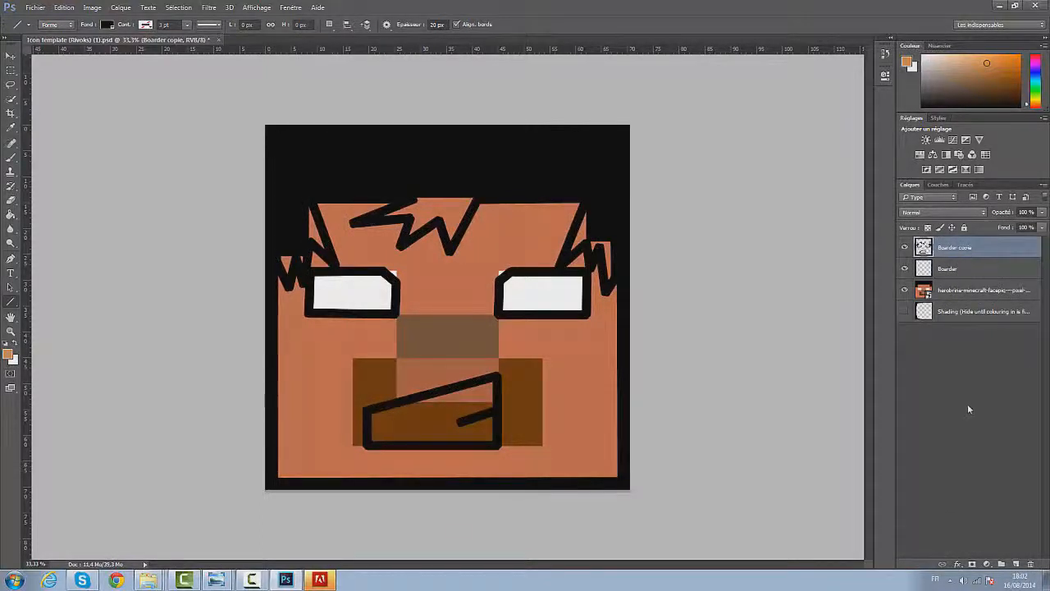
{"action": "left_click", "coordinate": [967, 410]}
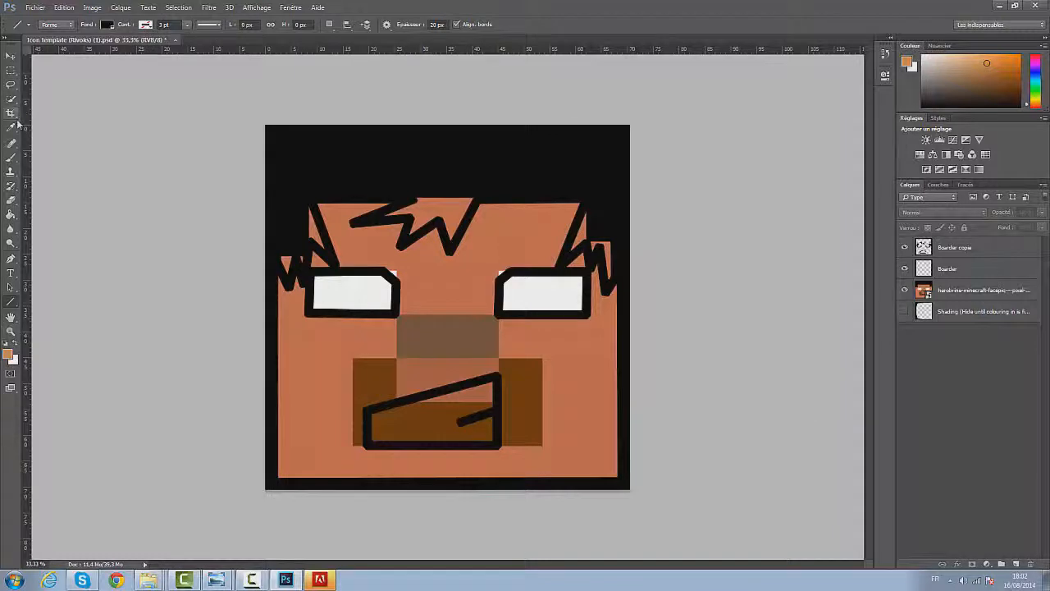
Set the foreground colour to dark brown #24170c and fill the hair area on the Boarder copie layer with the Paint Bucket
{"action": "left_click", "coordinate": [8, 354]}
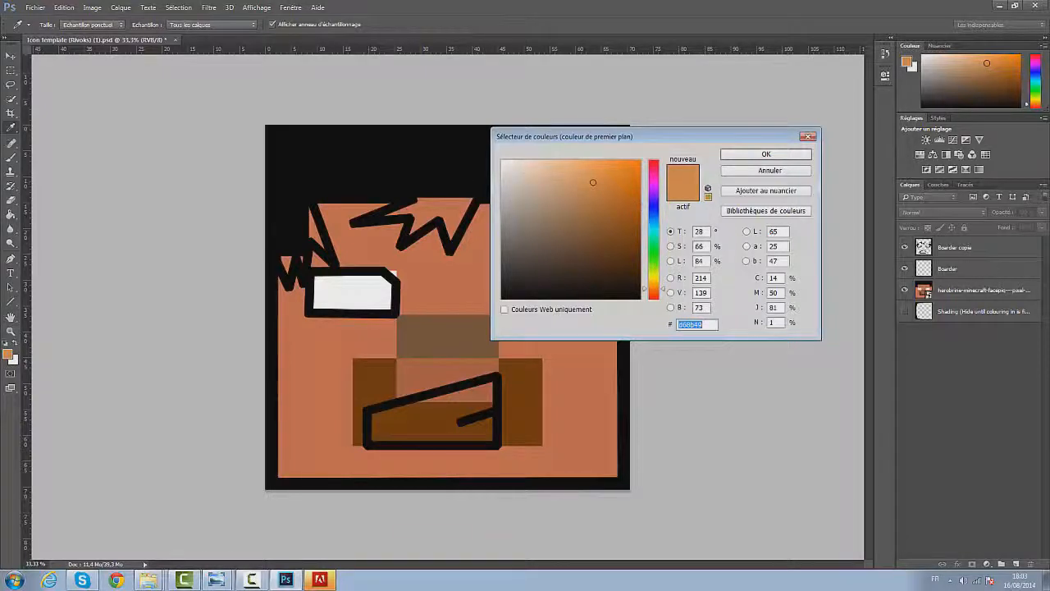
{"action": "left_click_drag", "start_coordinate": [607, 201], "coordinate": [595, 280]}
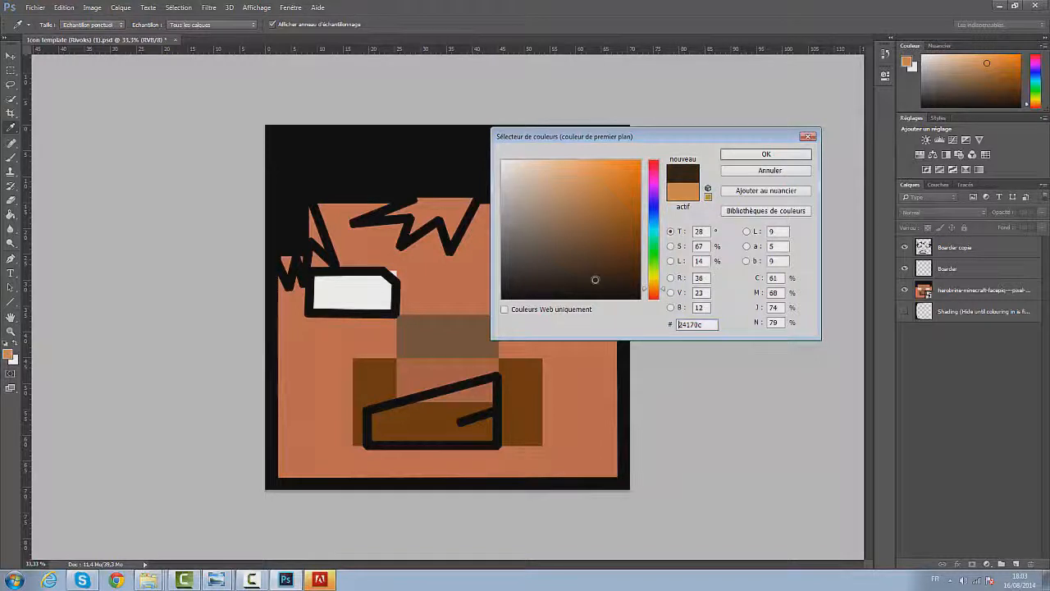
{"action": "left_click", "coordinate": [786, 156]}
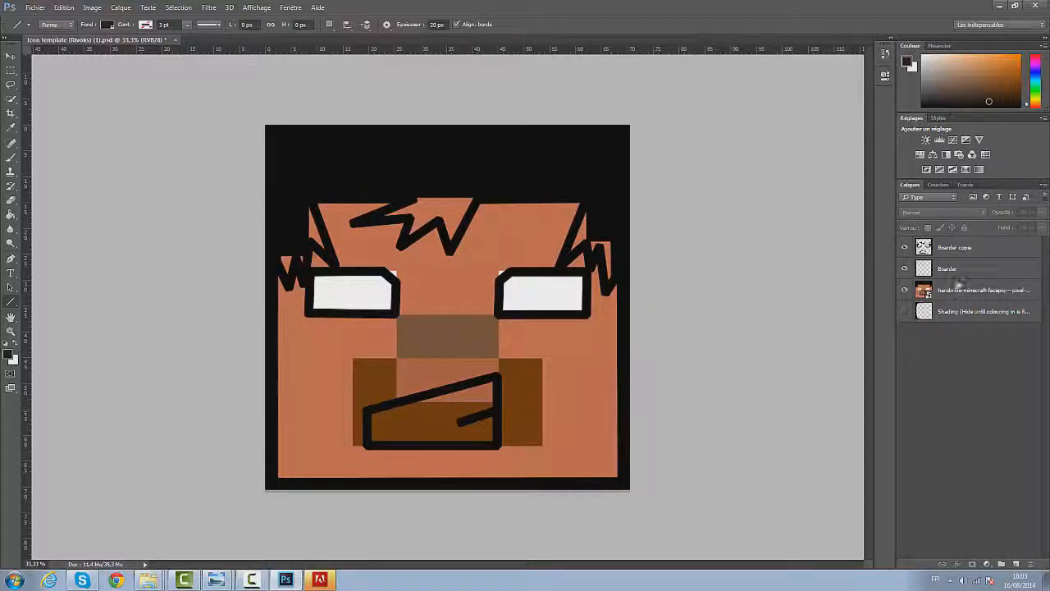
{"action": "left_click", "coordinate": [960, 251]}
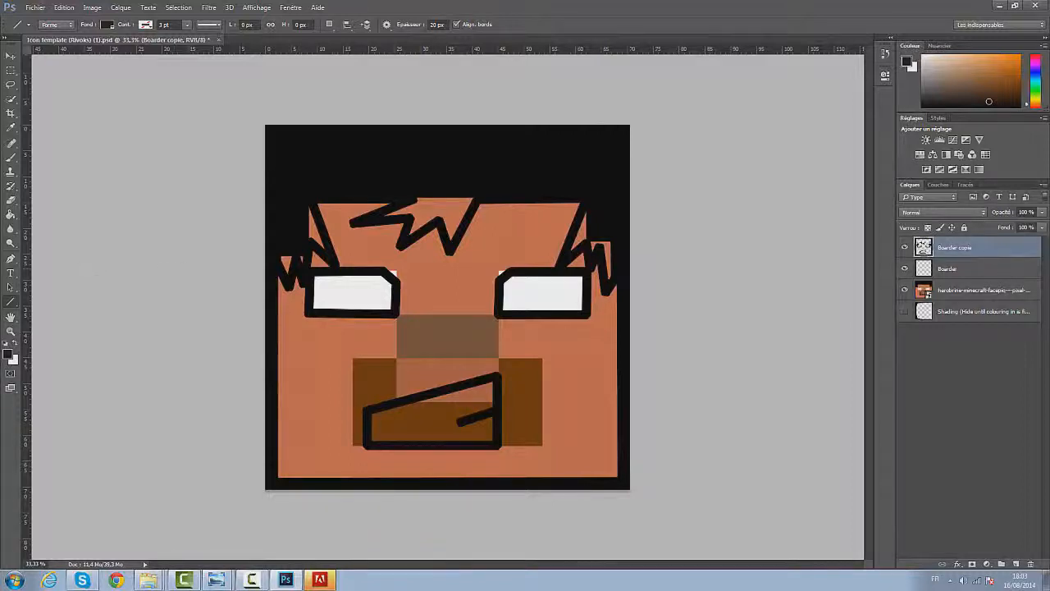
{"action": "left_click", "coordinate": [12, 217]}
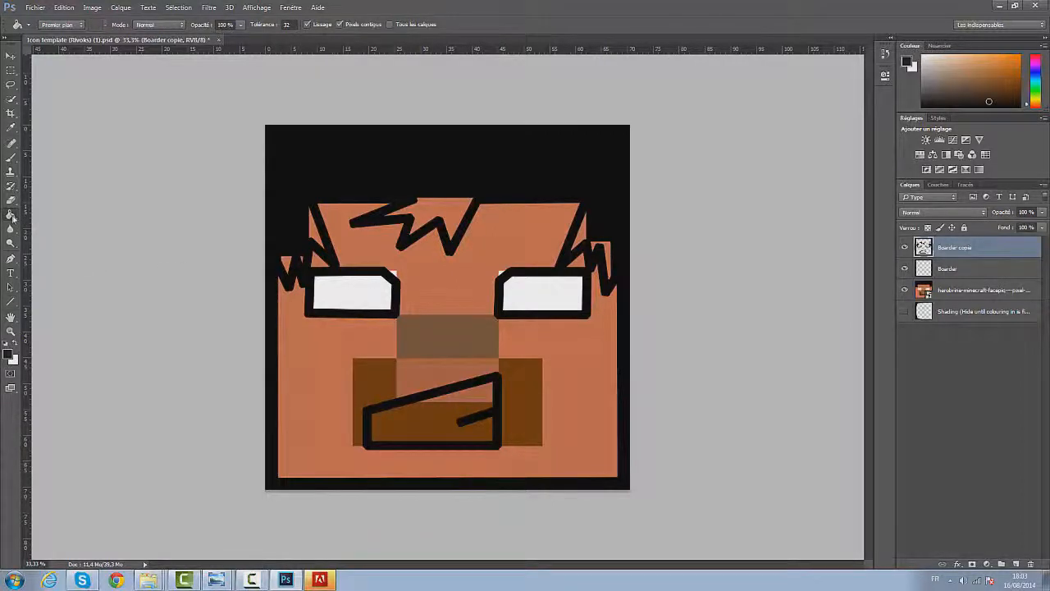
{"action": "right_click", "coordinate": [12, 216]}
{"action": "left_click", "coordinate": [50, 213]}
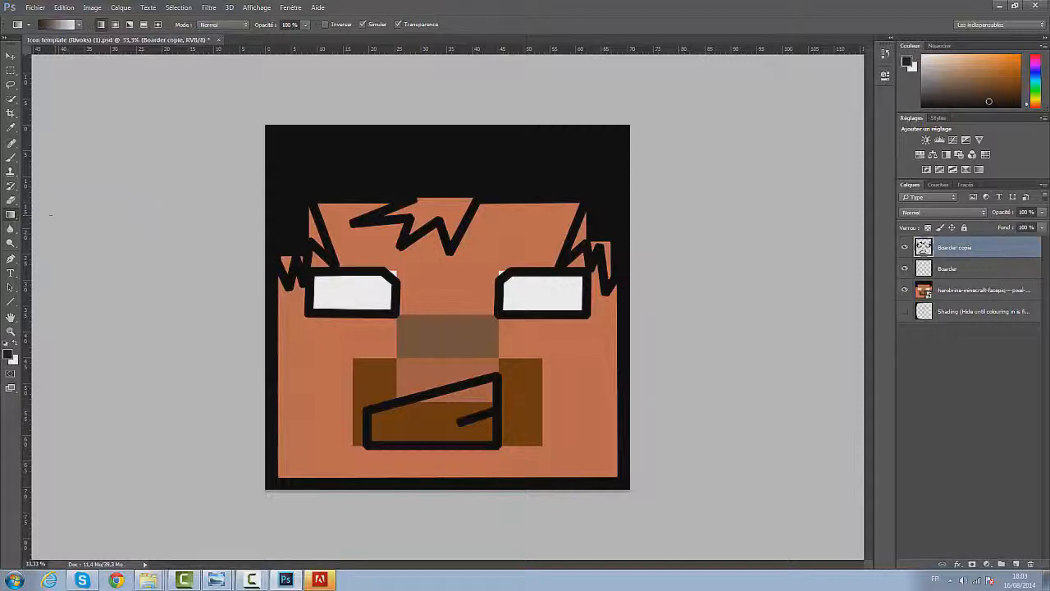
{"action": "right_click", "coordinate": [13, 216]}
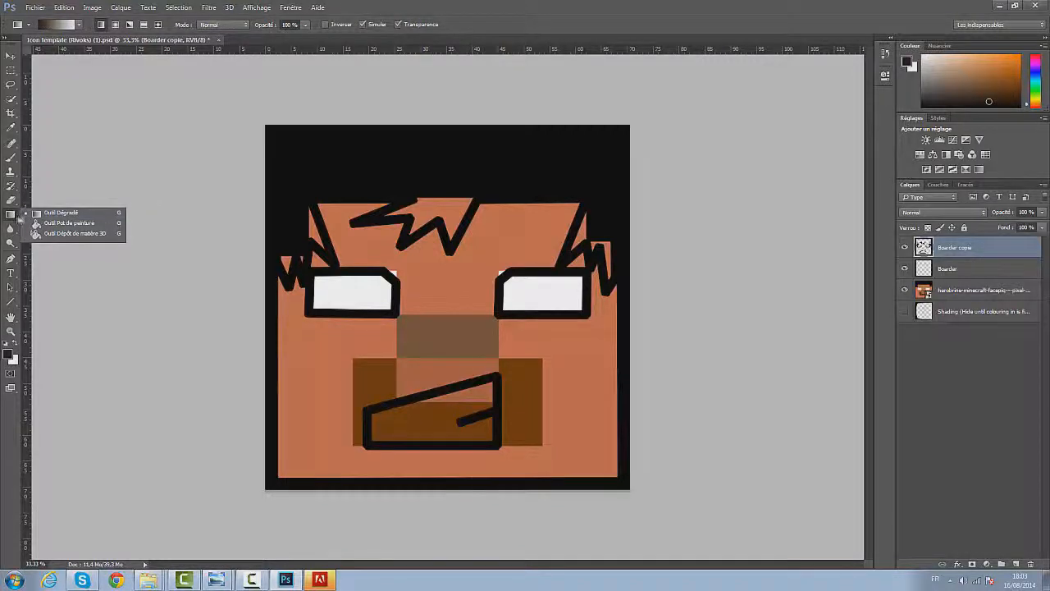
{"action": "left_click", "coordinate": [67, 224]}
{"action": "left_click", "coordinate": [470, 181]}
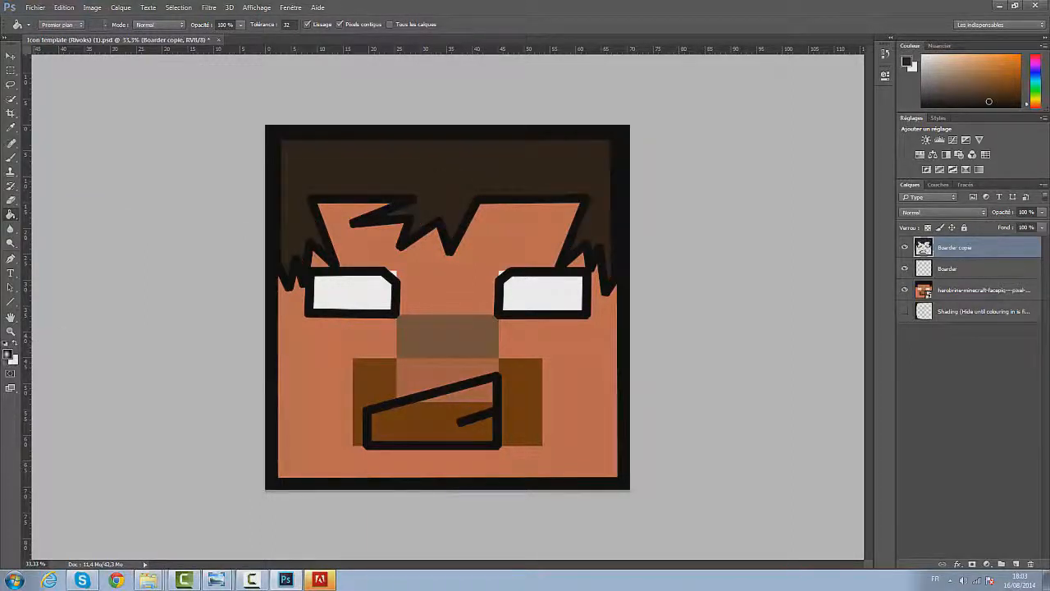
Darken the foreground brown to #190f06 and refill the hair with it
{"action": "left_click", "coordinate": [9, 354]}
{"action": "left_click_drag", "start_coordinate": [603, 273], "coordinate": [611, 283]}
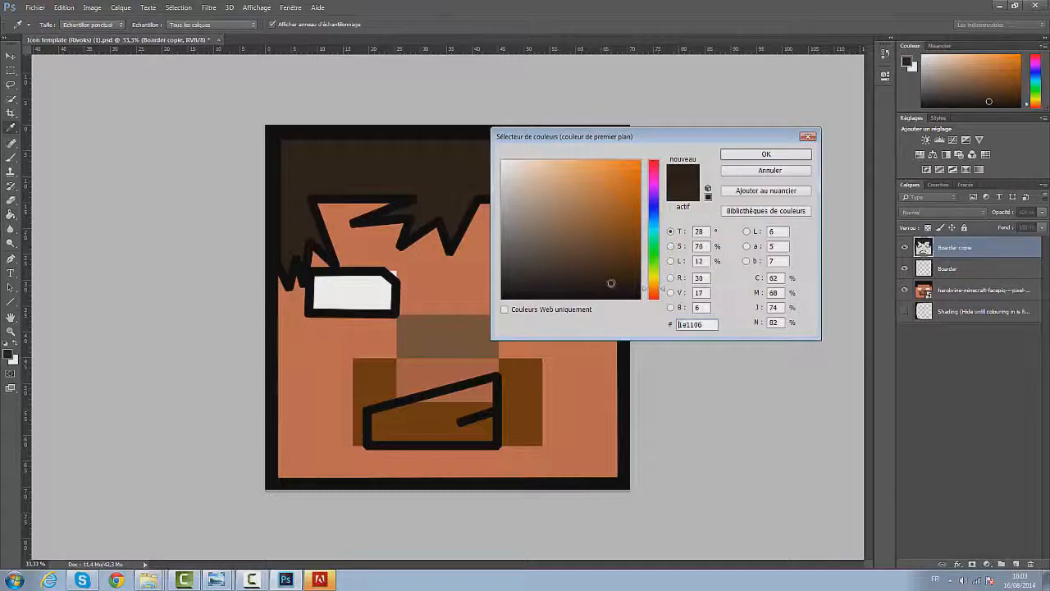
{"action": "left_click", "coordinate": [778, 155]}
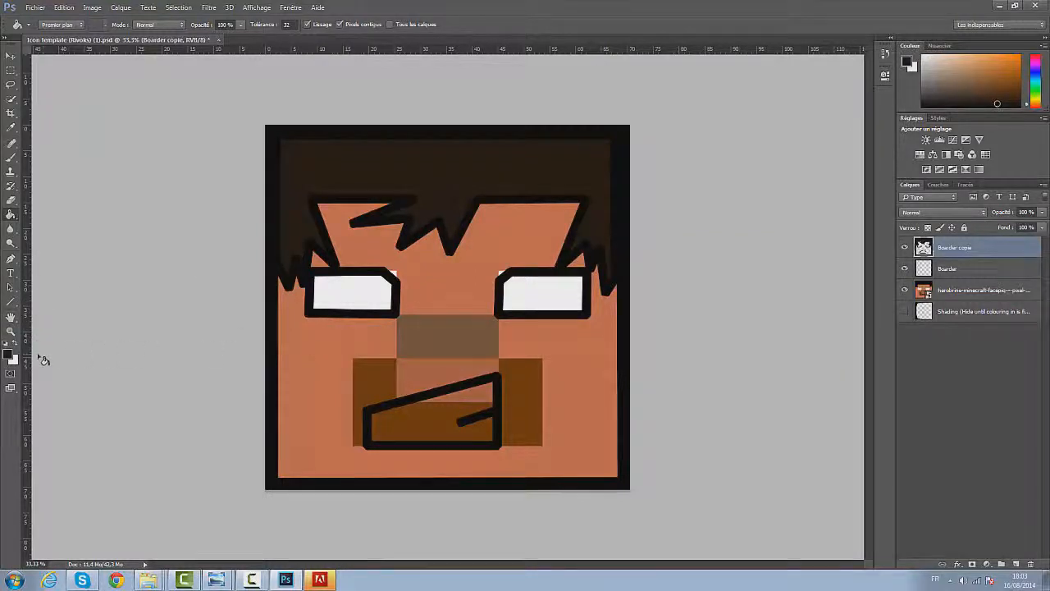
Fill the face skin with orange #d17c31 and the inside of the mouth with white
{"action": "left_click", "coordinate": [8, 354]}
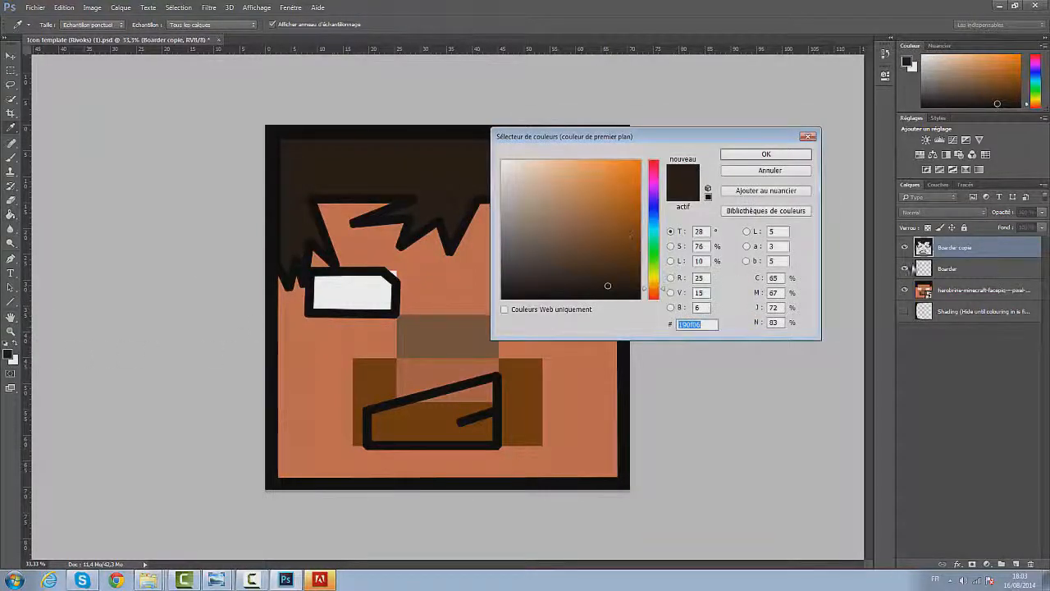
{"action": "left_click_drag", "start_coordinate": [608, 176], "coordinate": [607, 185]}
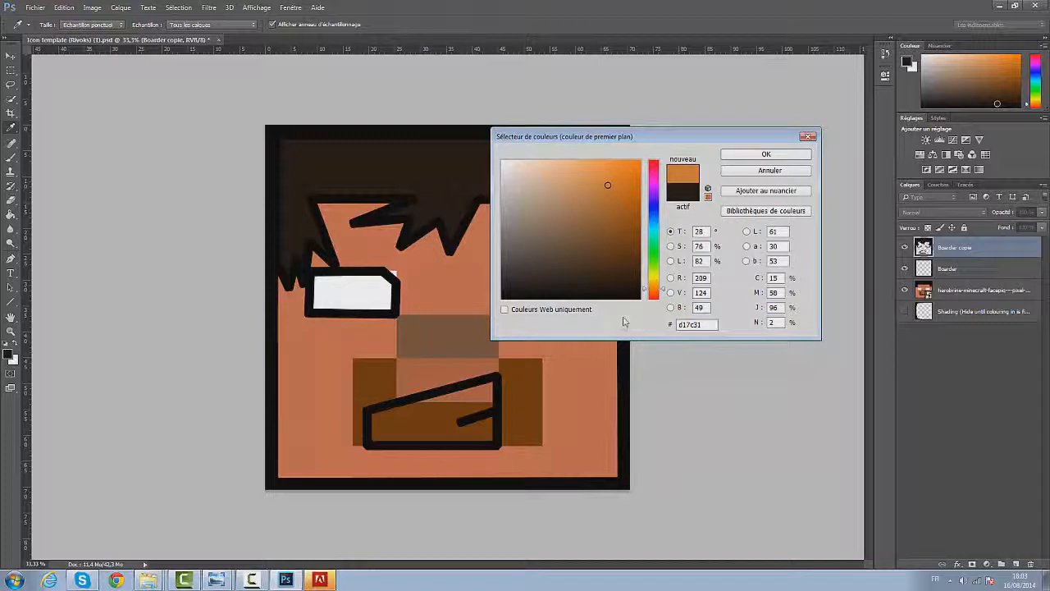
{"action": "left_click", "coordinate": [765, 154]}
{"action": "key", "text": "g"}
{"action": "left_click", "coordinate": [604, 339]}
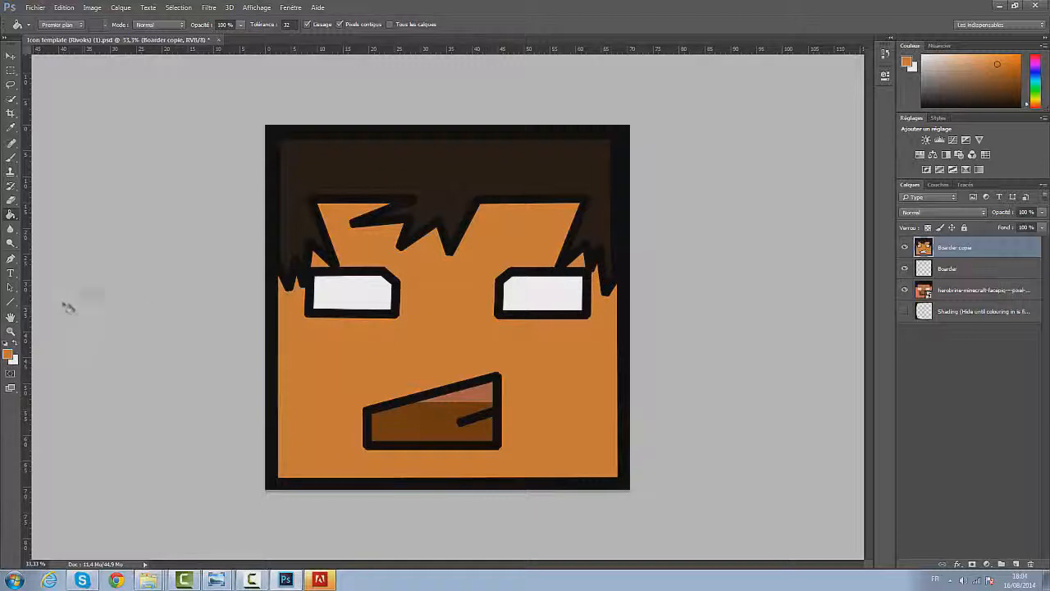
{"action": "left_click", "coordinate": [15, 344]}
{"action": "left_click", "coordinate": [402, 429]}
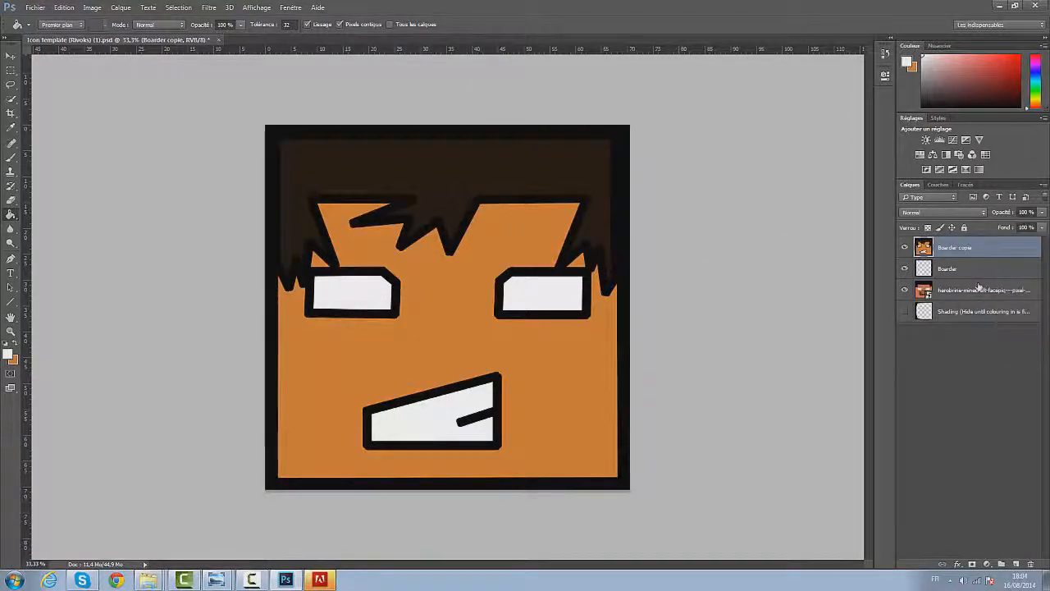
Move the Boarder layer to the bottom of the stack, and raise the Shading layer to the top and make it visible
{"action": "mouse_move", "coordinate": [971, 268]}
{"action": "left_mouse_down"}
{"action": "mouse_move", "coordinate": [958, 277]}
{"action": "mouse_move", "coordinate": [962, 334]}
{"action": "left_mouse_up"}
{"action": "mouse_move", "coordinate": [964, 297]}
{"action": "left_mouse_down"}
{"action": "mouse_move", "coordinate": [953, 300]}
{"action": "mouse_move", "coordinate": [958, 251]}
{"action": "left_mouse_up"}
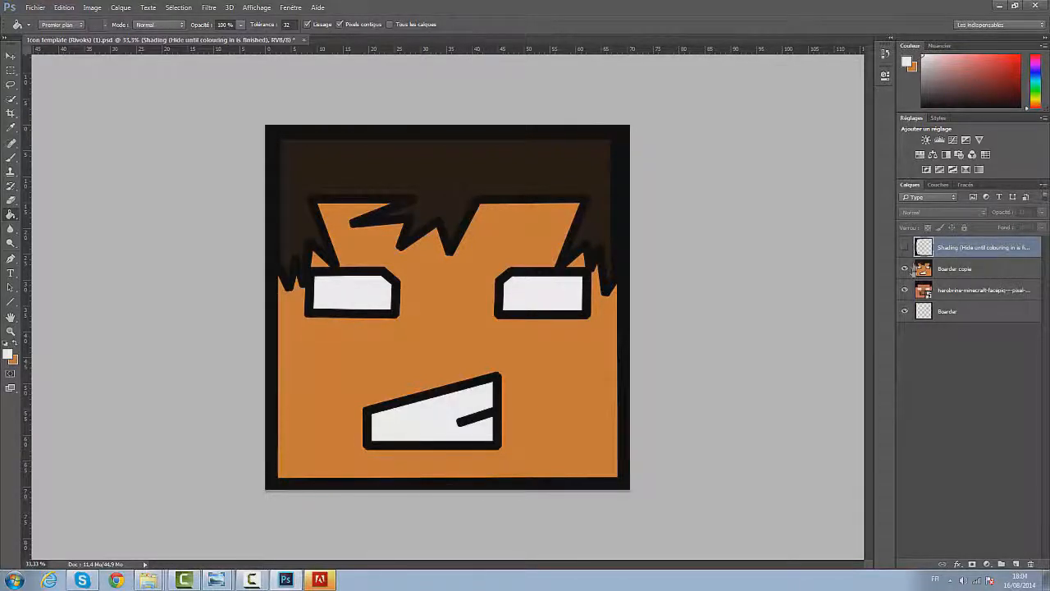
{"action": "left_click", "coordinate": [906, 248]}
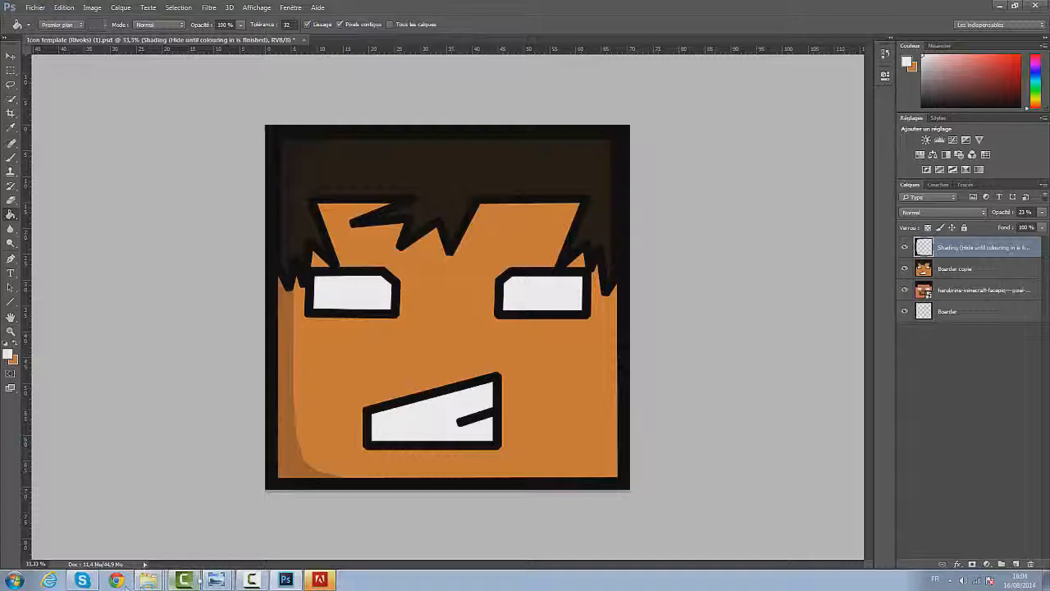
Open Steeve2-(Rivoks)-(1).jpg from the Face Minecraft folder to examine how its eyes are drawn, and return to Photoshop
{"action": "mouse_move", "coordinate": [164, 581]}
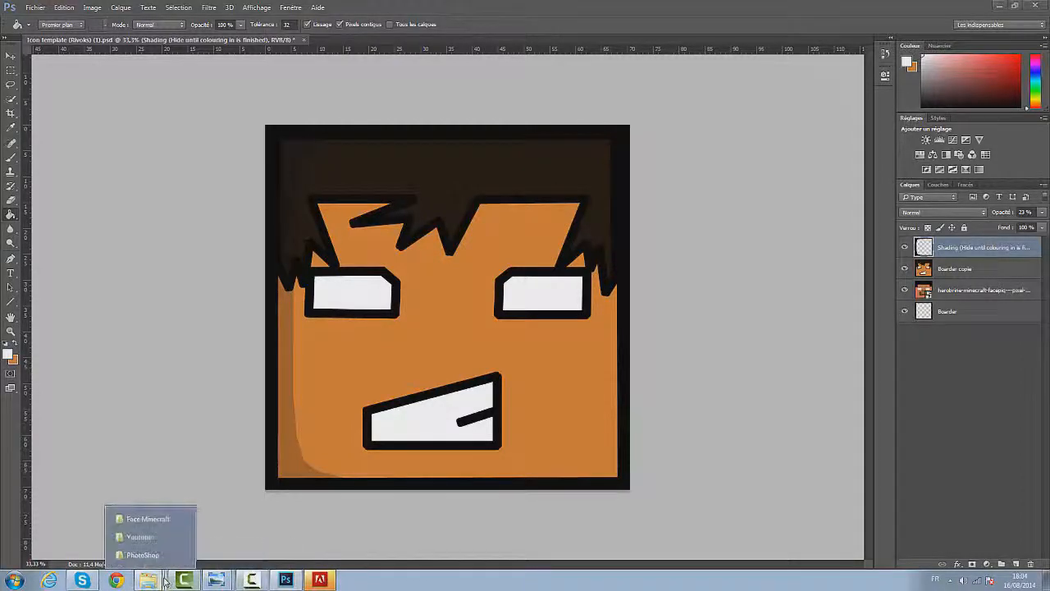
{"action": "left_click", "coordinate": [146, 519]}
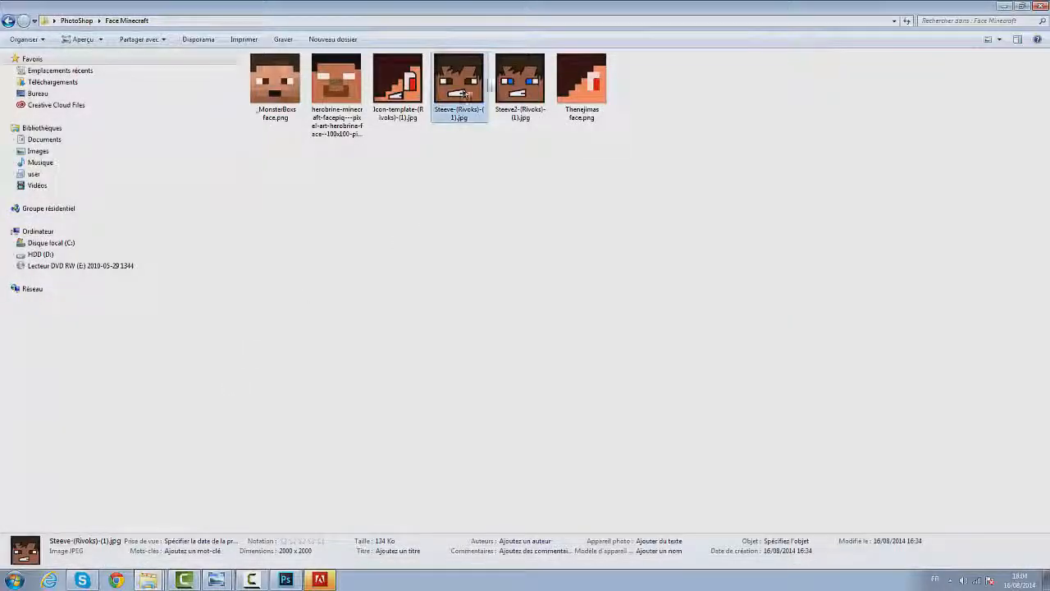
{"action": "double_click", "coordinate": [504, 75]}
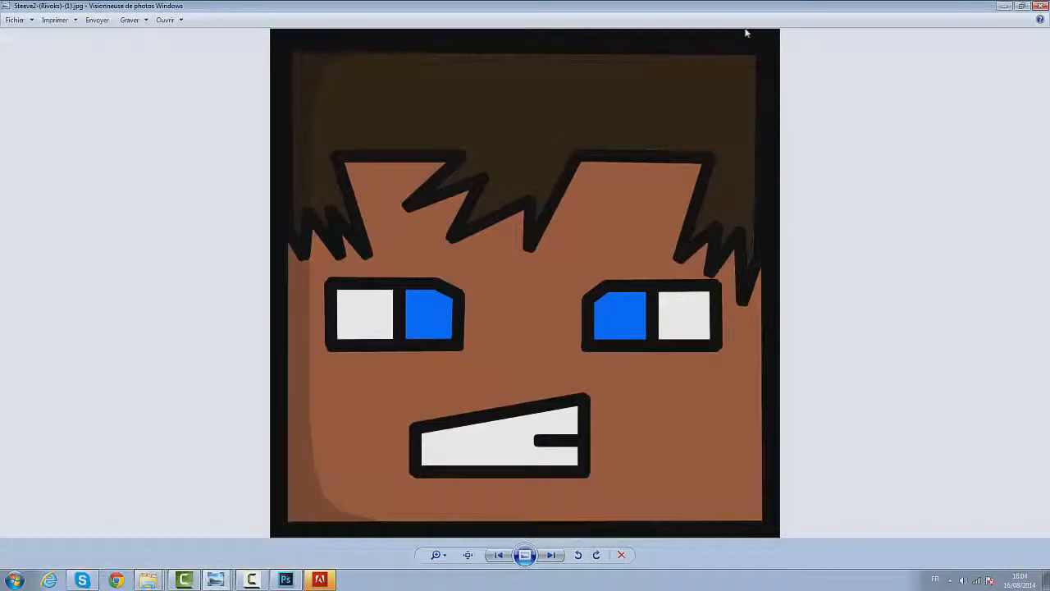
{"action": "left_click", "coordinate": [1040, 6]}
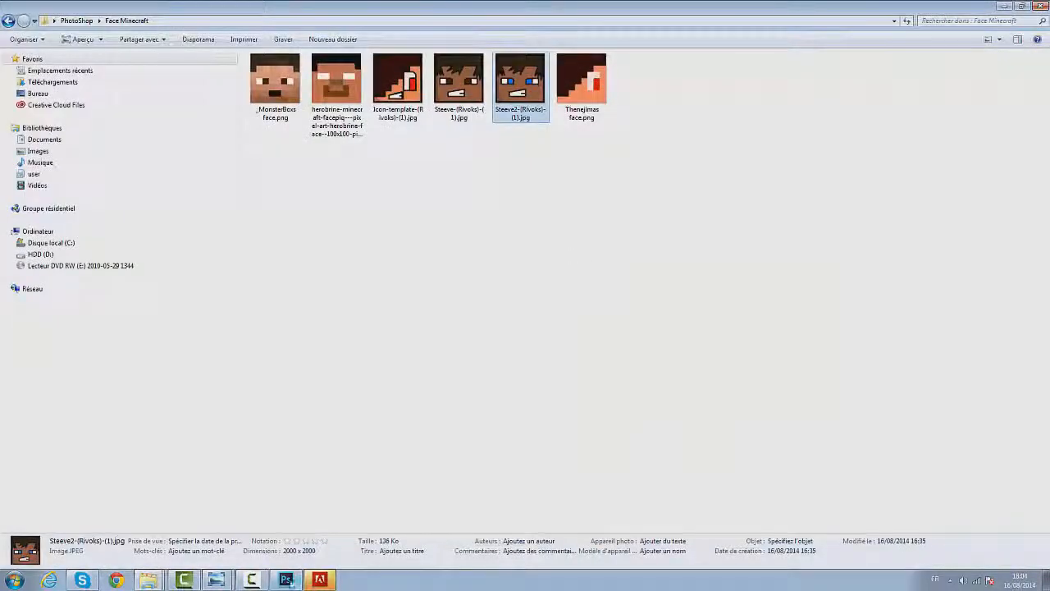
{"action": "left_click", "coordinate": [285, 580]}
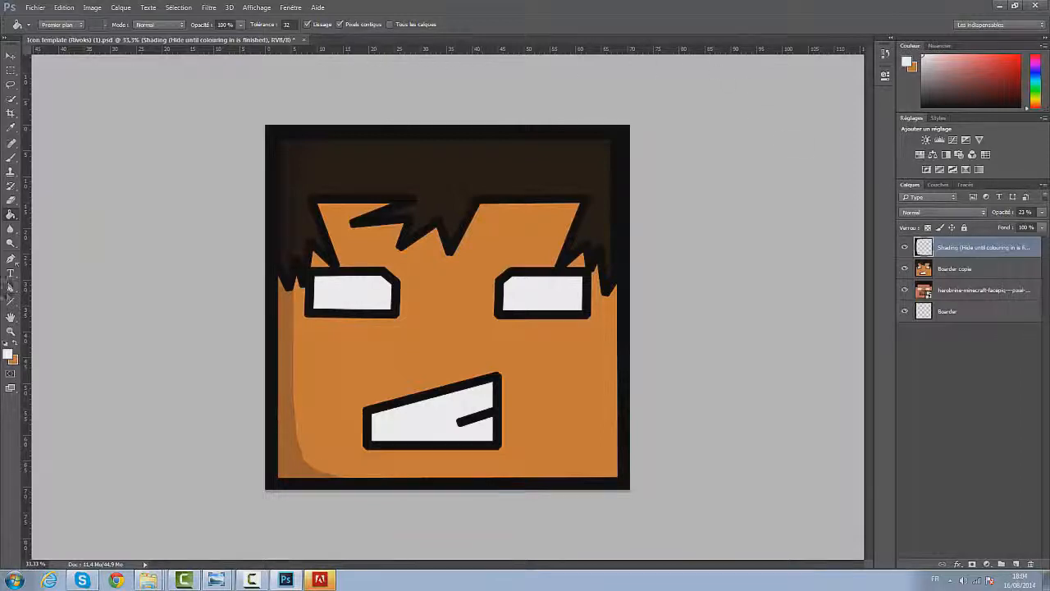
Draw a 20 px thick vertical black line through the middle of each white eye, about 230 px and 210 px tall
{"action": "left_click", "coordinate": [10, 301]}
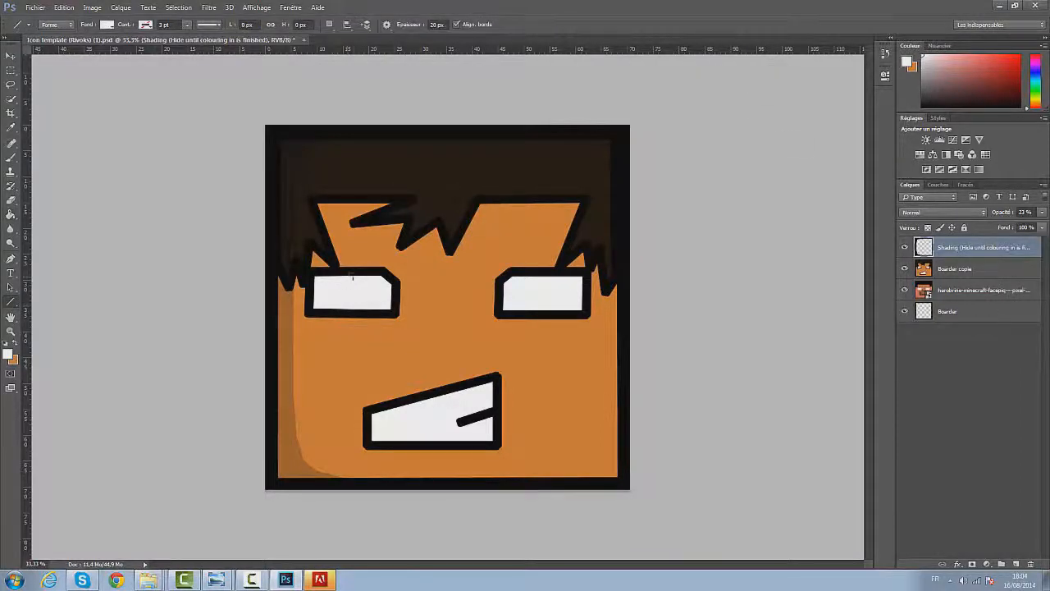
{"action": "left_click_drag", "start_coordinate": [354, 273], "coordinate": [352, 314]}
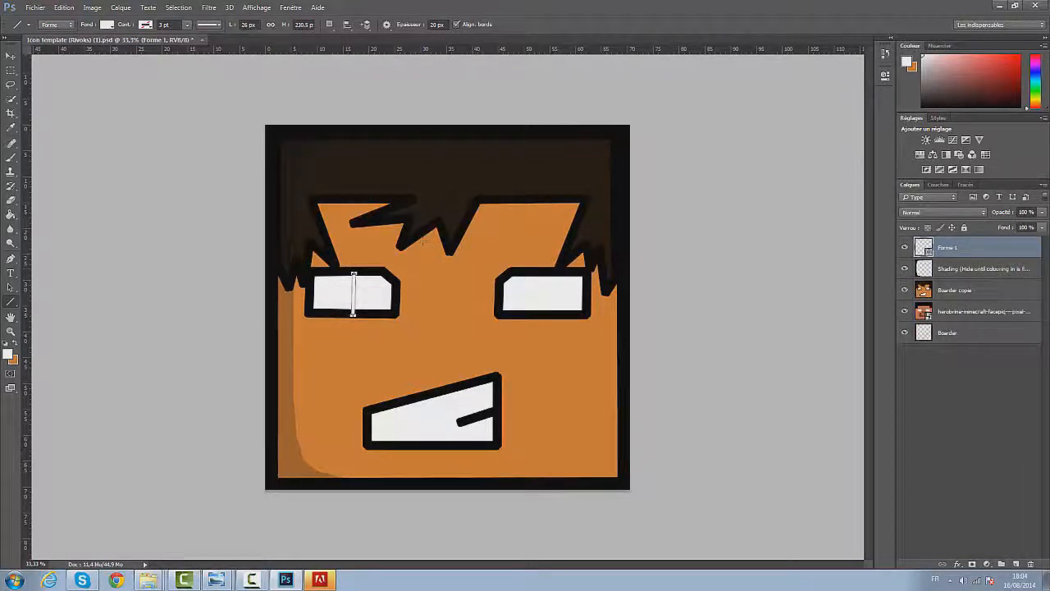
{"action": "left_click", "coordinate": [107, 25]}
{"action": "left_click", "coordinate": [101, 102]}
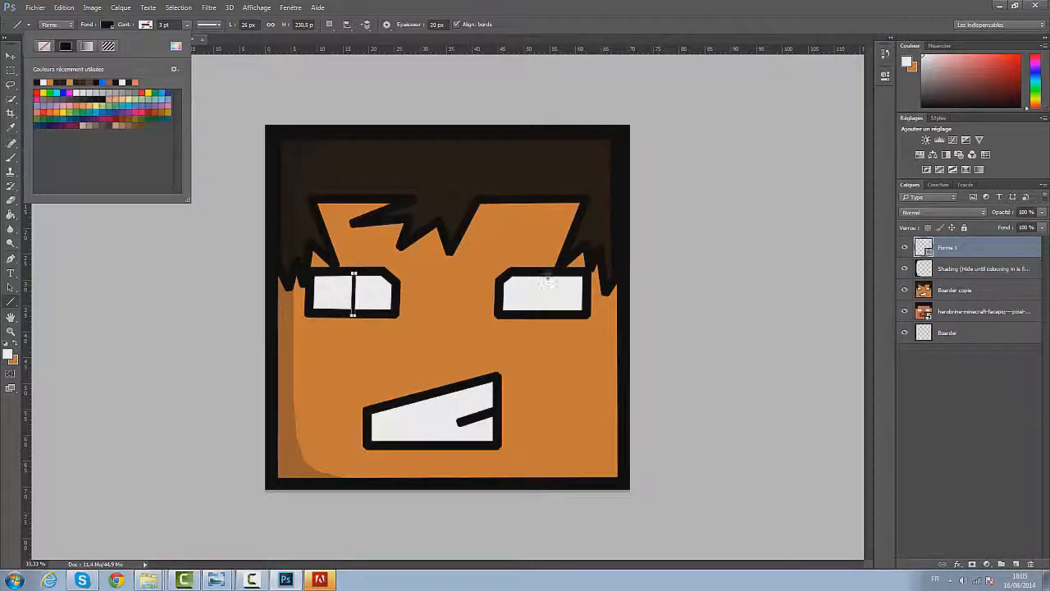
{"action": "left_click_drag", "start_coordinate": [550, 277], "coordinate": [548, 313]}
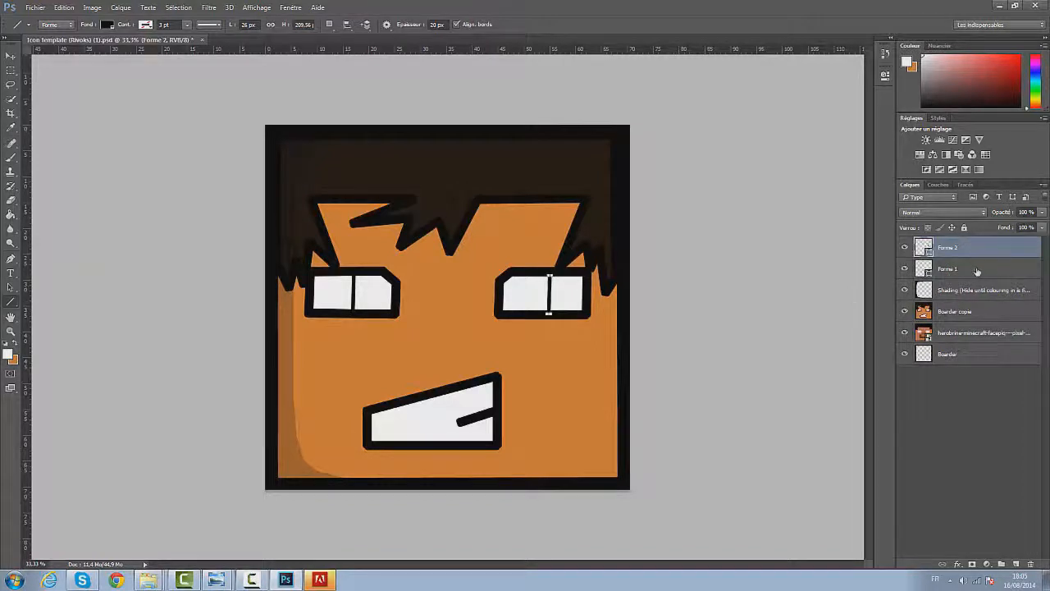
Merge the two eye-line shape layers and give the merged layer a 15 px black outside stroke
{"action": "left_click", "coordinate": [973, 271]}
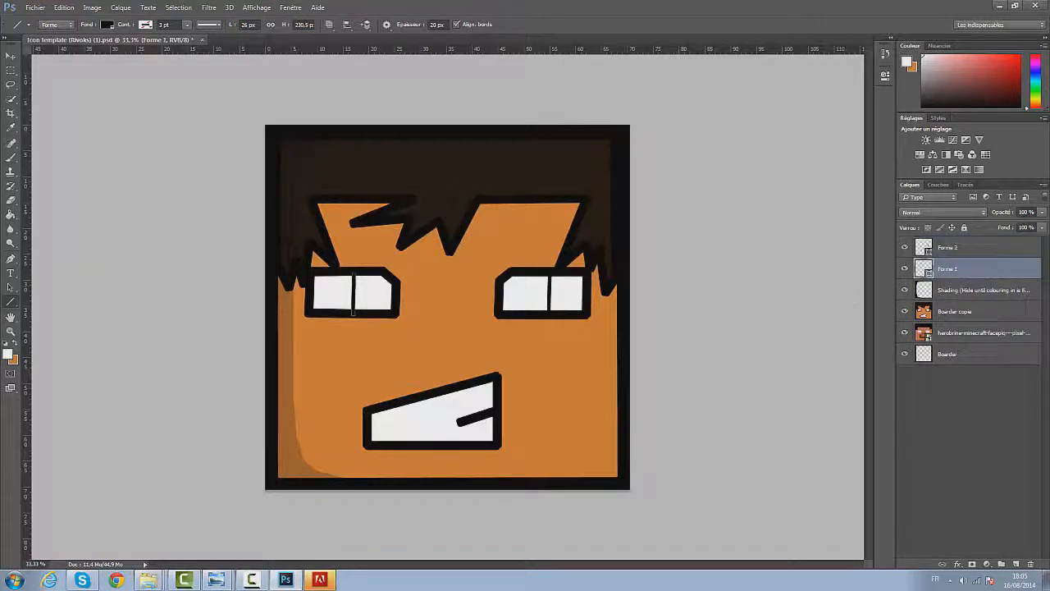
{"action": "left_click", "coordinate": [972, 249], "text": "shift"}
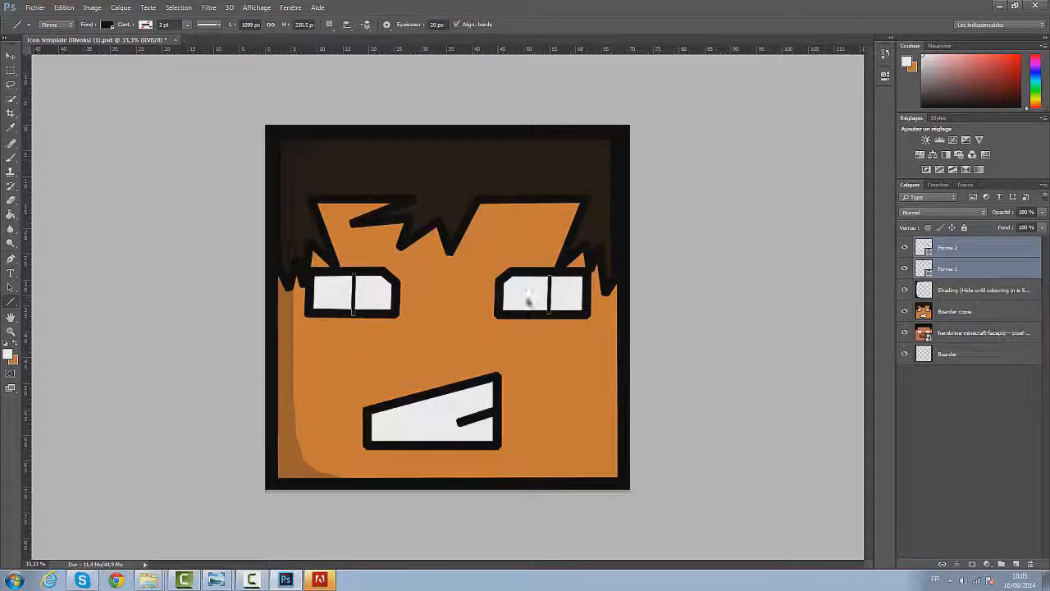
{"action": "key", "text": "ctrl+e"}
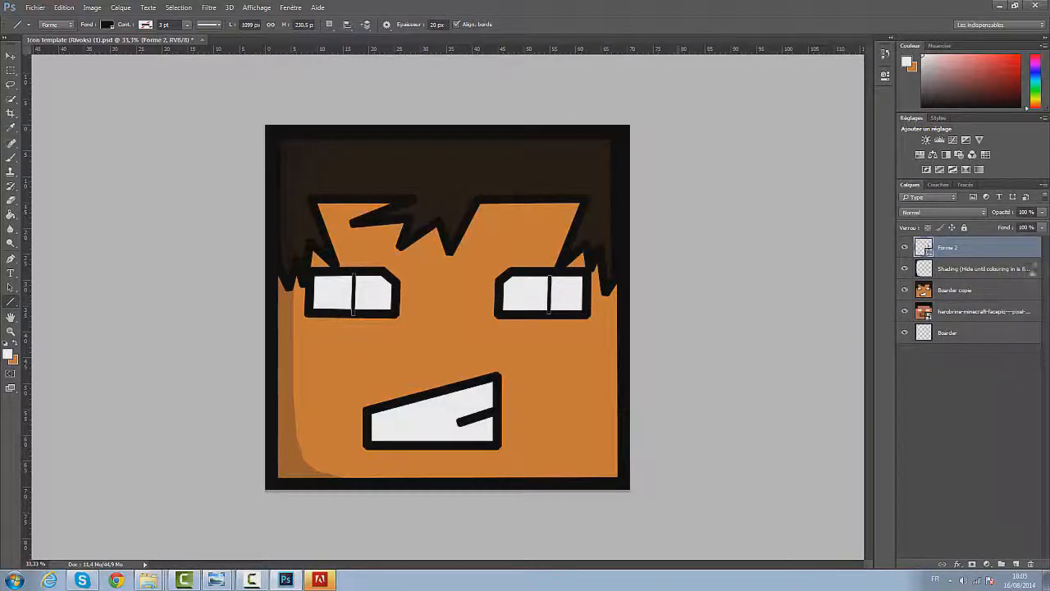
{"action": "double_click", "coordinate": [1009, 253]}
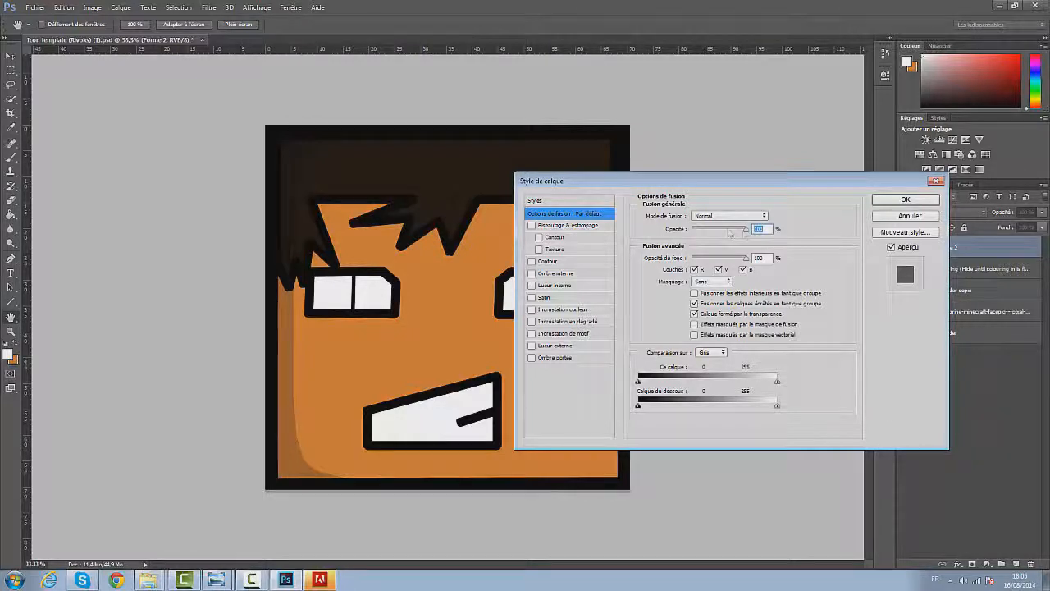
{"action": "left_click", "coordinate": [549, 261]}
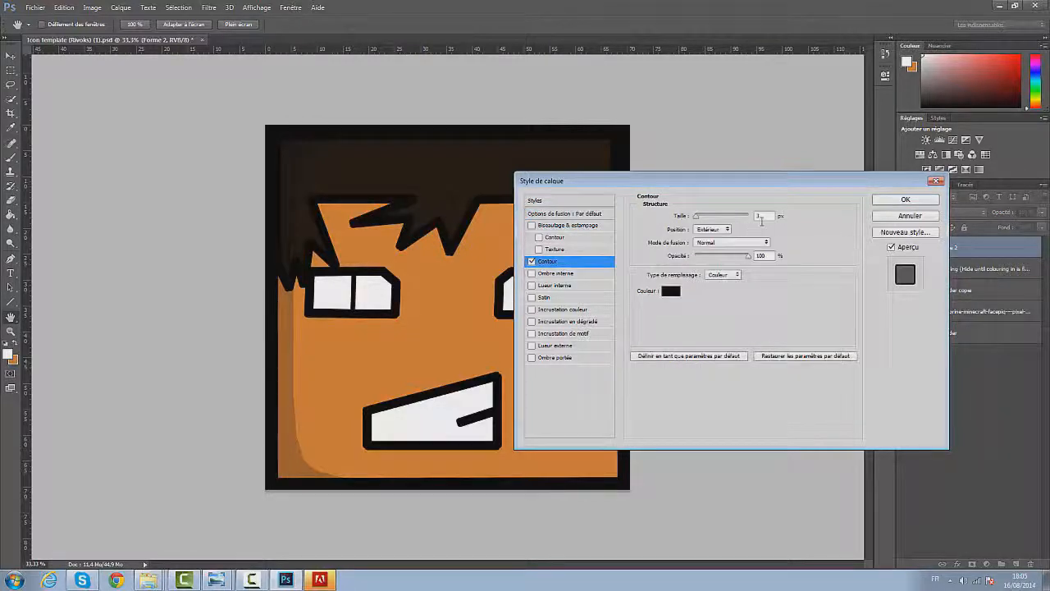
{"action": "type", "text": "15"}
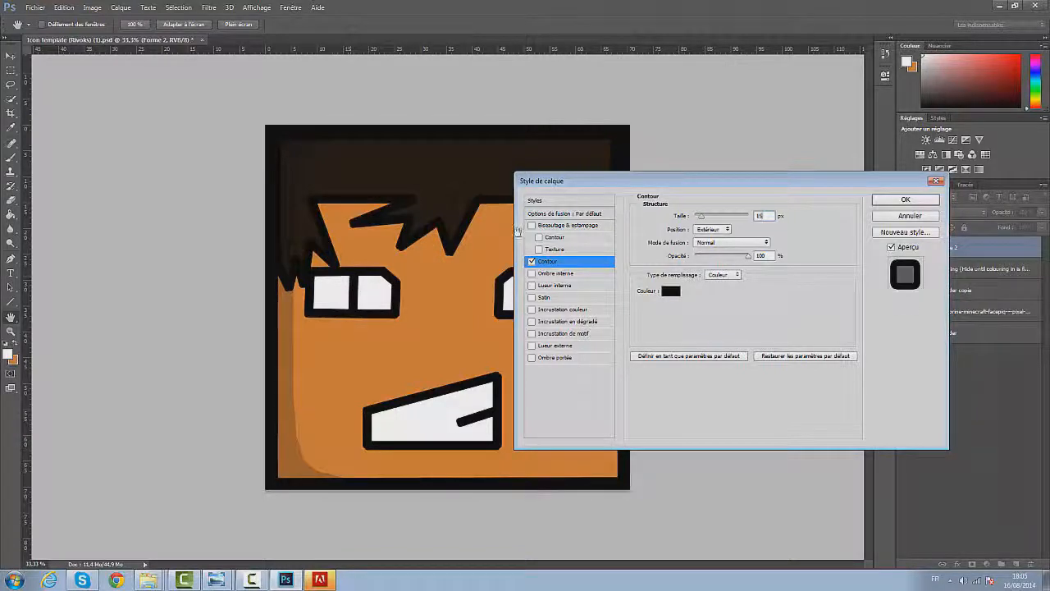
{"action": "left_click", "coordinate": [902, 202]}
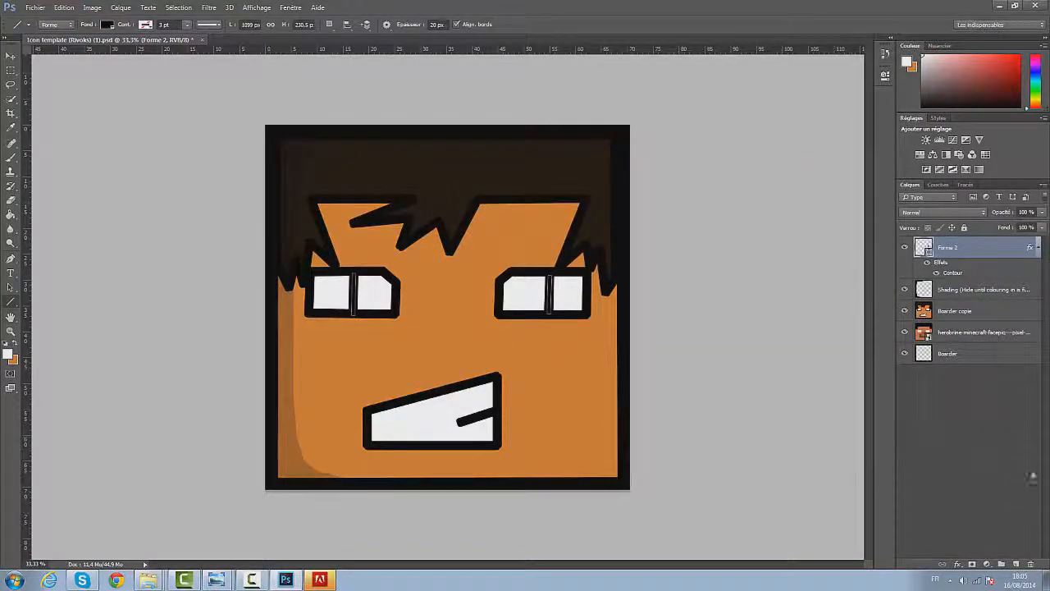
Set the foreground colour to bright green #1eff00
{"action": "left_click", "coordinate": [916, 434]}
{"action": "left_click", "coordinate": [8, 353]}
{"action": "left_click_drag", "start_coordinate": [653, 289], "coordinate": [658, 256]}
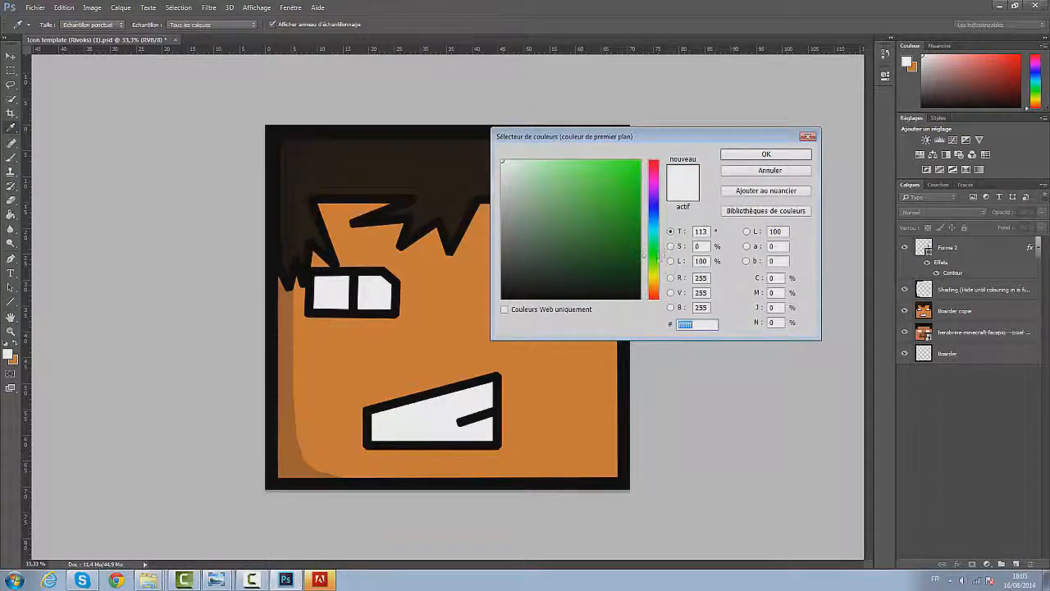
{"action": "left_click", "coordinate": [636, 164]}
{"action": "left_click", "coordinate": [765, 154]}
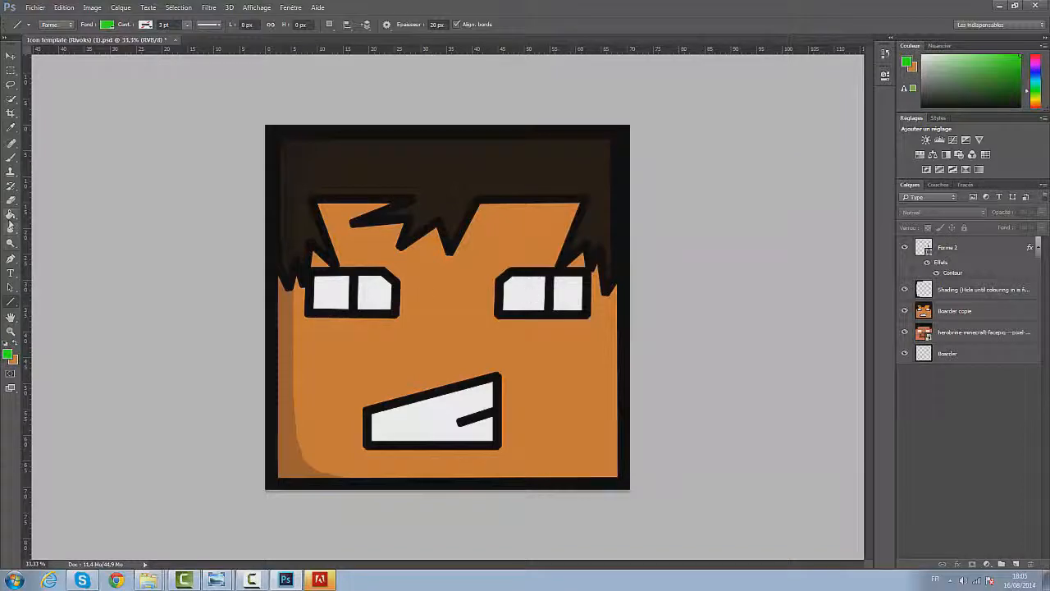
Try to fill the right-hand eye with green on the Forme 2 shape layer using the Paint Bucket
{"action": "left_click", "coordinate": [10, 214]}
{"action": "left_click", "coordinate": [509, 280]}
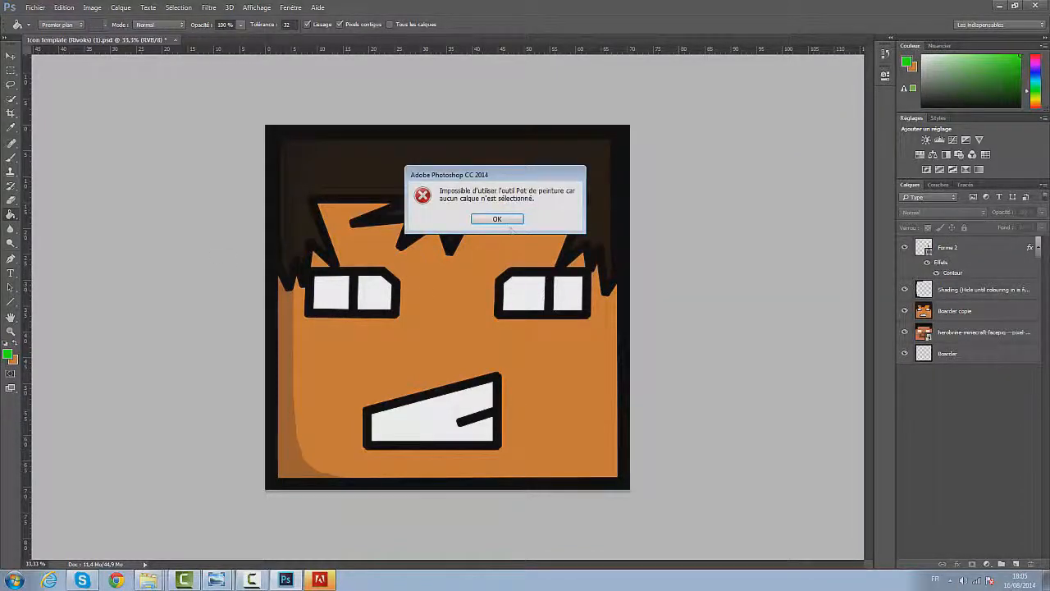
{"action": "left_click", "coordinate": [490, 219]}
{"action": "left_click", "coordinate": [1009, 246]}
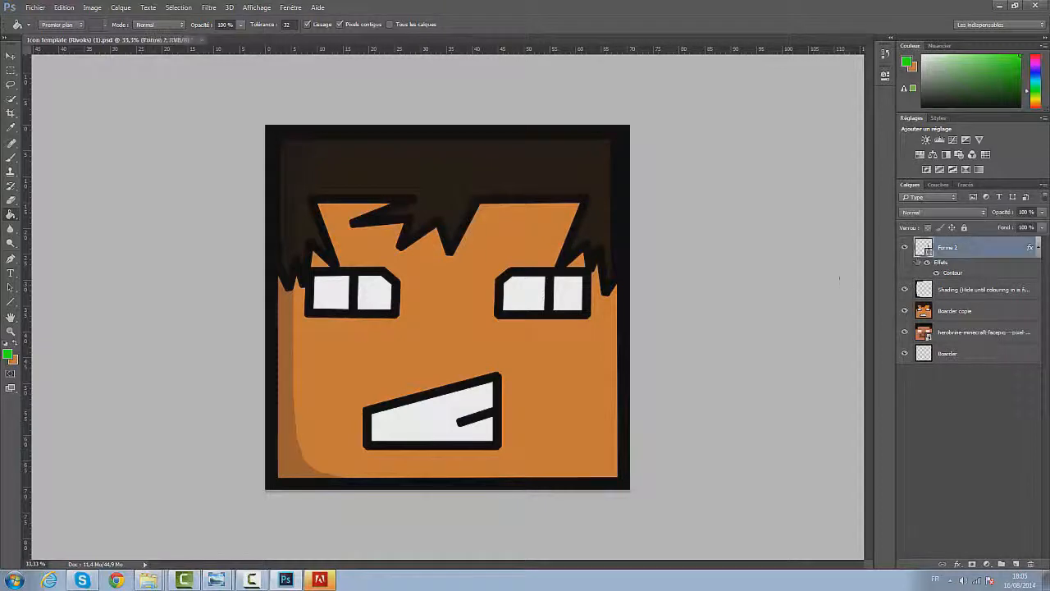
{"action": "left_click", "coordinate": [530, 283]}
{"action": "left_click", "coordinate": [480, 221]}
Fill both halves of the right-hand eye with green on the Boarder copie layer
{"action": "left_click", "coordinate": [944, 290]}
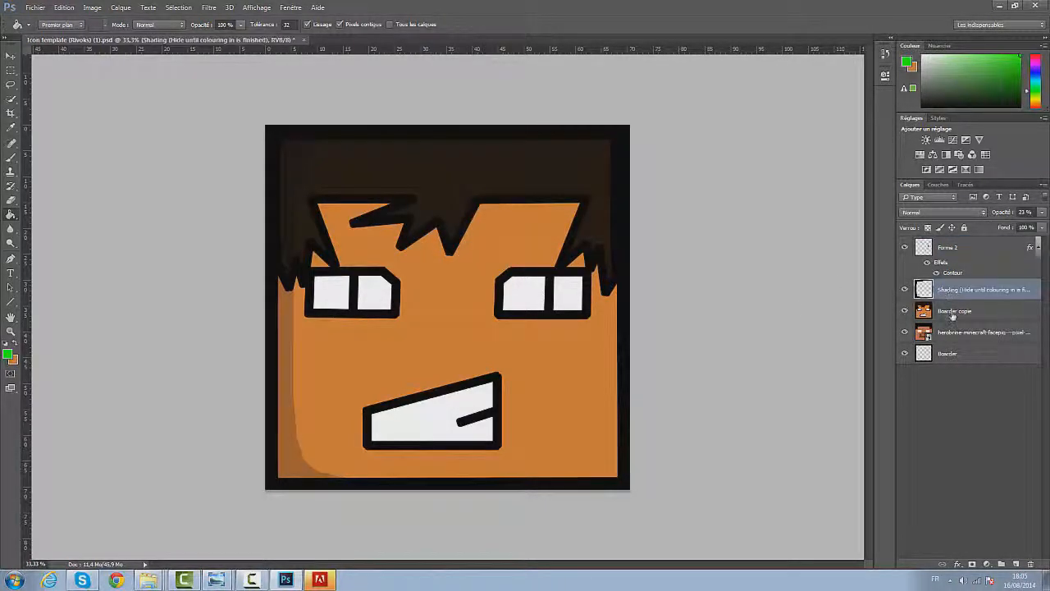
{"action": "left_click", "coordinate": [950, 310]}
{"action": "left_click", "coordinate": [507, 299]}
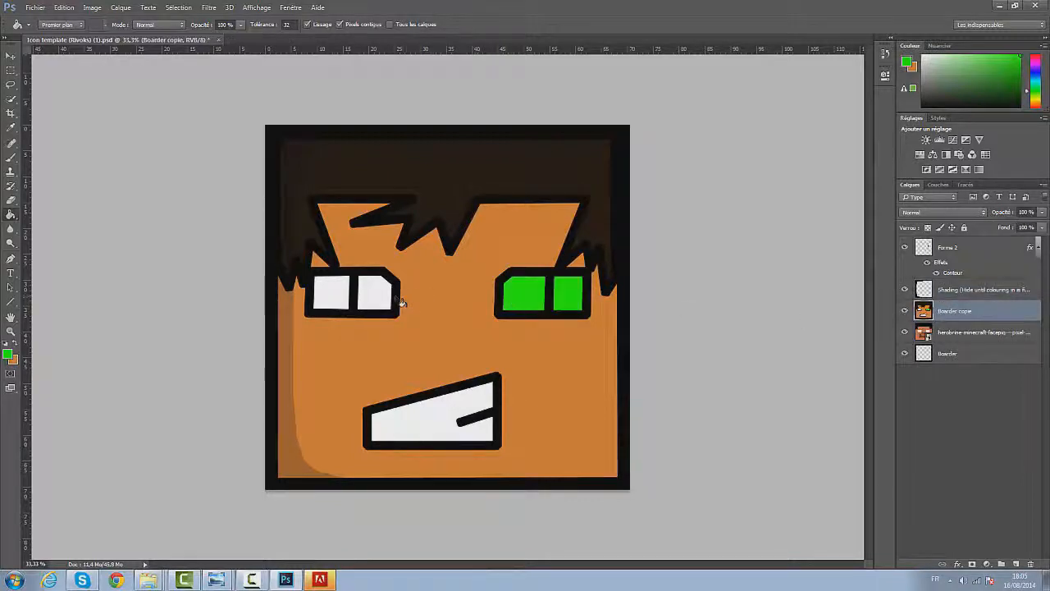
Try to fill the inner half of the left-hand eye with green, and undo the latest fill
{"action": "left_click", "coordinate": [400, 303]}
{"action": "left_click", "coordinate": [394, 296]}
{"action": "key", "text": "ctrl+z"}
{"action": "key", "text": "ctrl+z"}
{"action": "key", "text": "ctrl+z"}
Fill the green hair, outlines and right-hand eye with black #000000 on the Boarder copie layer
{"action": "left_click", "coordinate": [957, 375]}
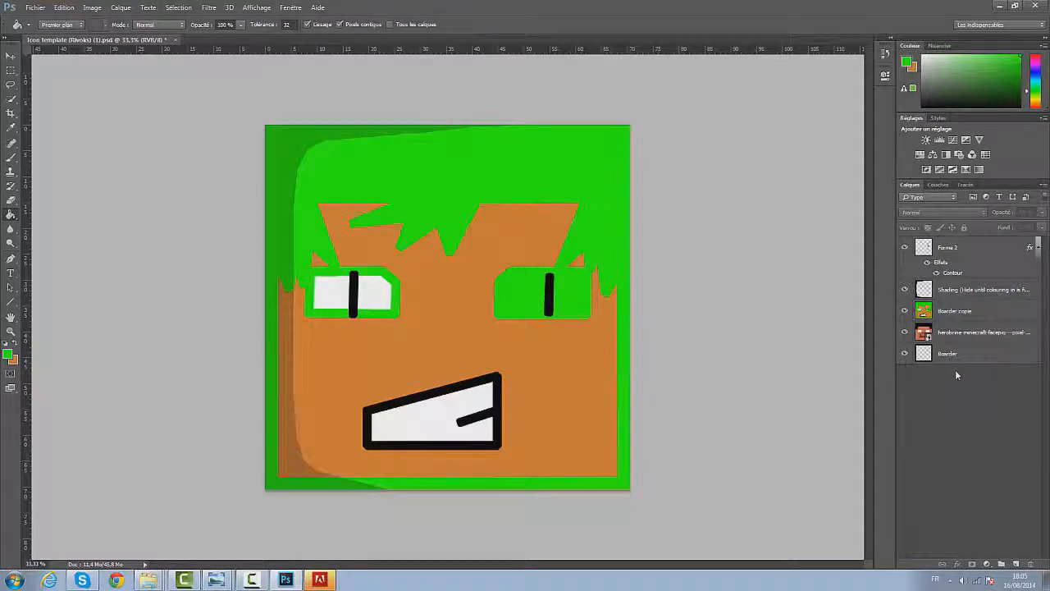
{"action": "left_click", "coordinate": [944, 312]}
{"action": "double_click", "coordinate": [944, 312]}
{"action": "left_click", "coordinate": [987, 314]}
{"action": "left_click", "coordinate": [974, 392]}
{"action": "left_click", "coordinate": [974, 312]}
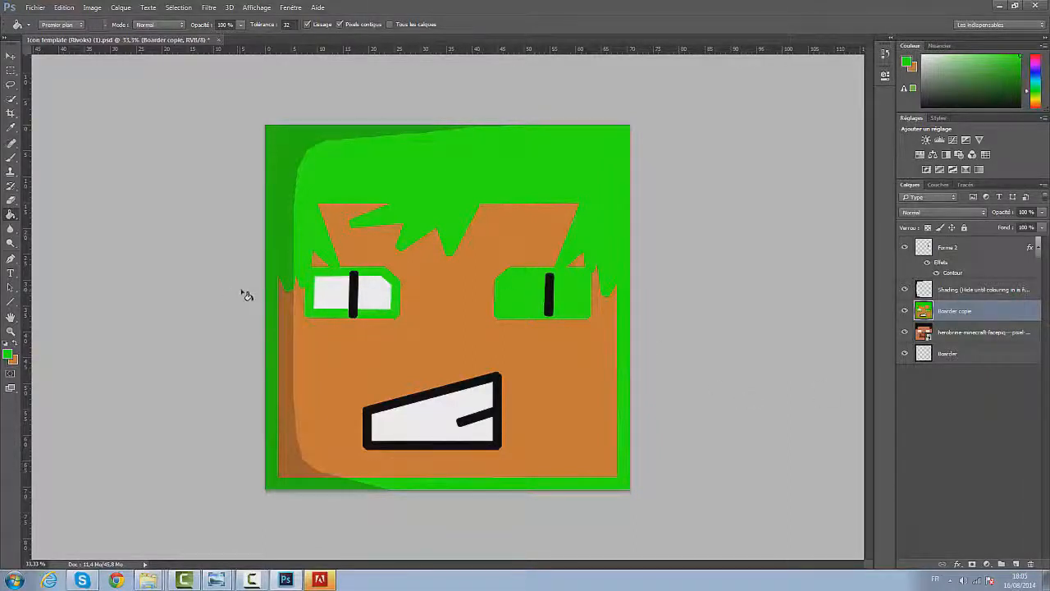
{"action": "left_click", "coordinate": [8, 355]}
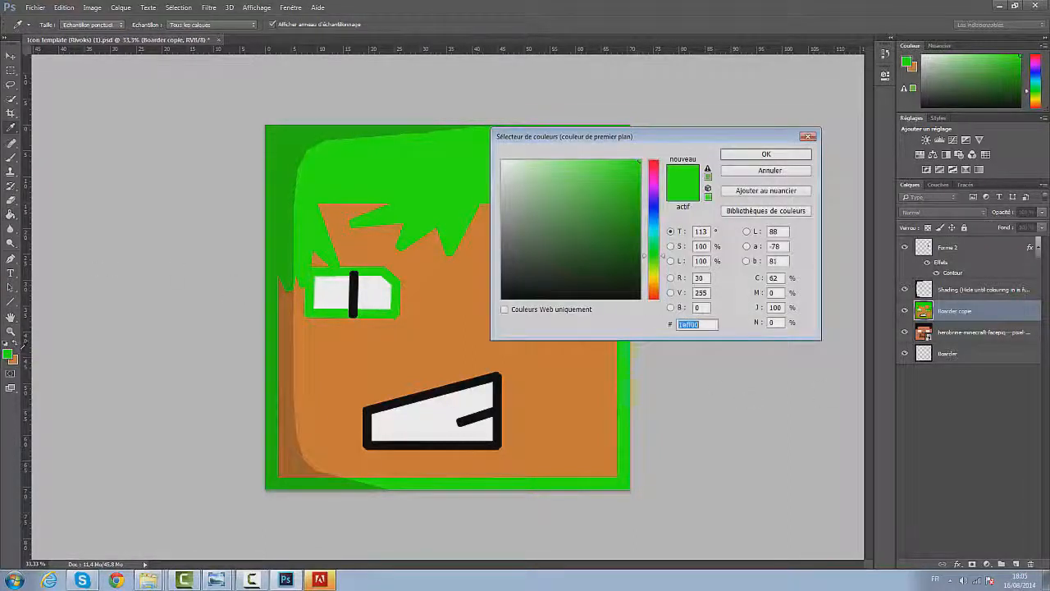
{"action": "type", "text": "000000"}
{"action": "key", "text": "Return"}
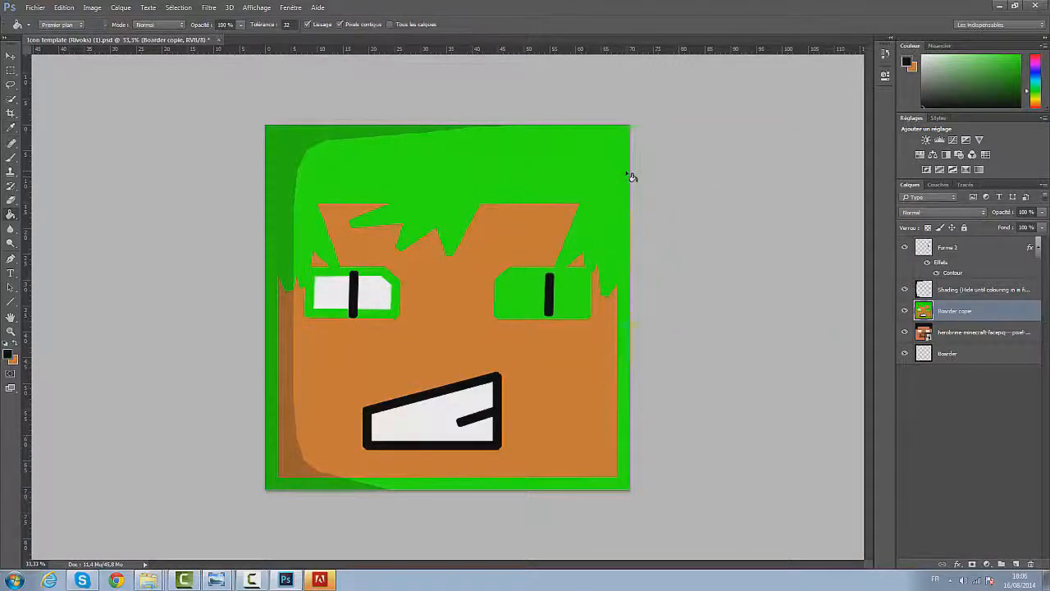
{"action": "left_click", "coordinate": [626, 182]}
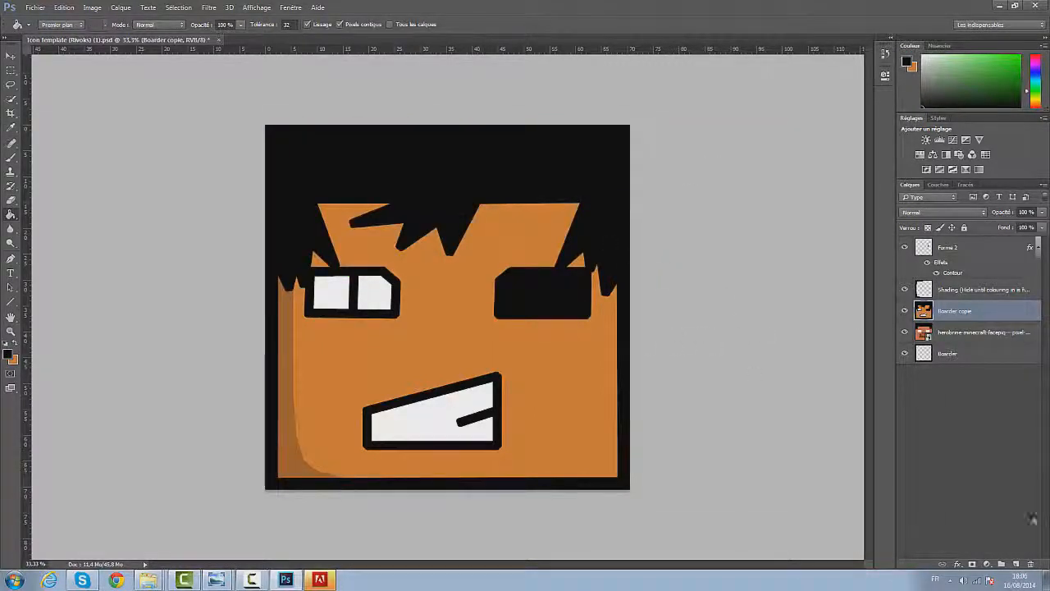
Set the background colour to white #ffffff
{"action": "left_click", "coordinate": [14, 362]}
{"action": "left_click", "coordinate": [502, 161]}
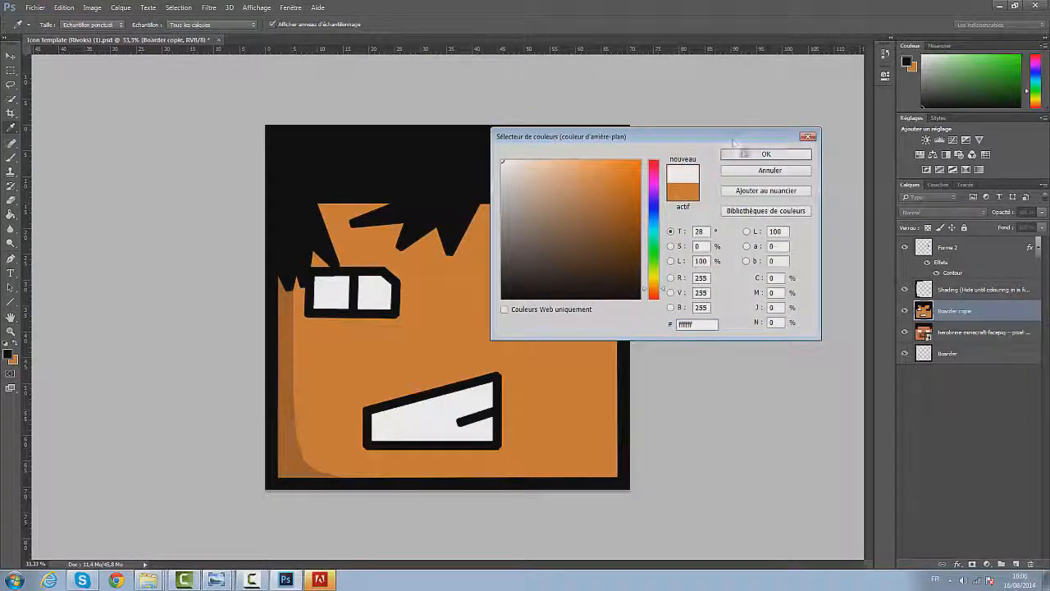
{"action": "left_click", "coordinate": [765, 155]}
{"action": "key", "text": "g"}
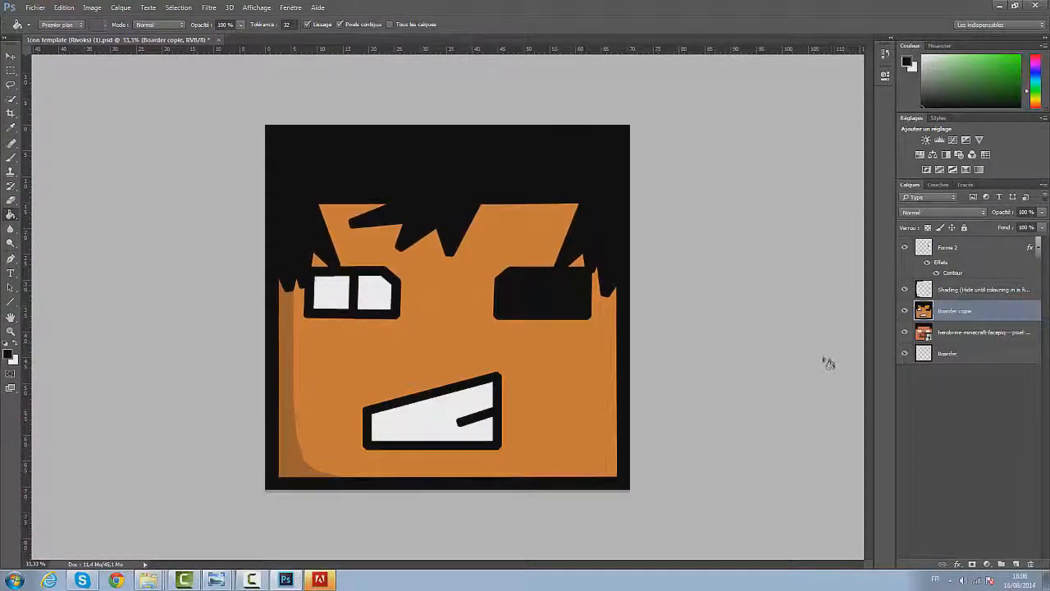
{"action": "double_click", "coordinate": [936, 312]}
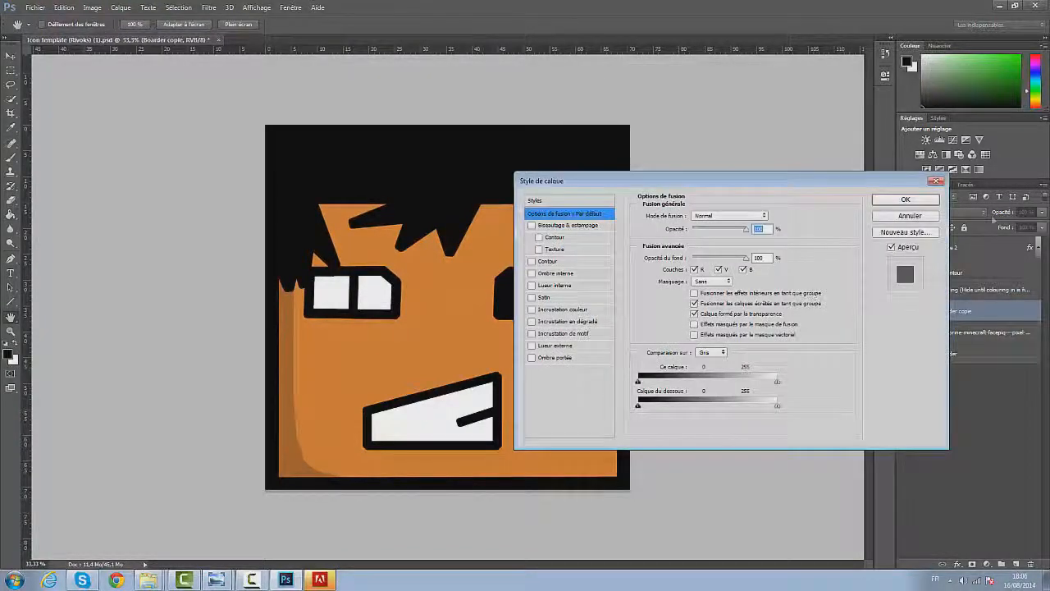
{"action": "left_click", "coordinate": [937, 182]}
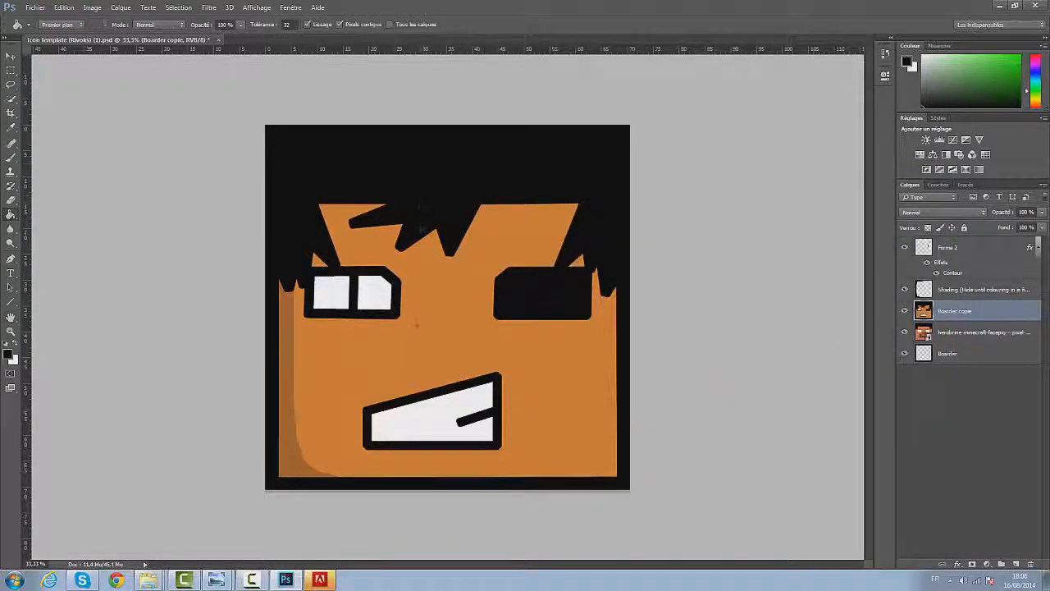
Open Icon-template-(Rivoks)-(1).jpg and Steeve2-(Rivoks)-(1).jpg from the Face Minecraft folder to examine their eyes and colouring, and return to Photoshop
{"action": "left_click", "coordinate": [141, 579]}
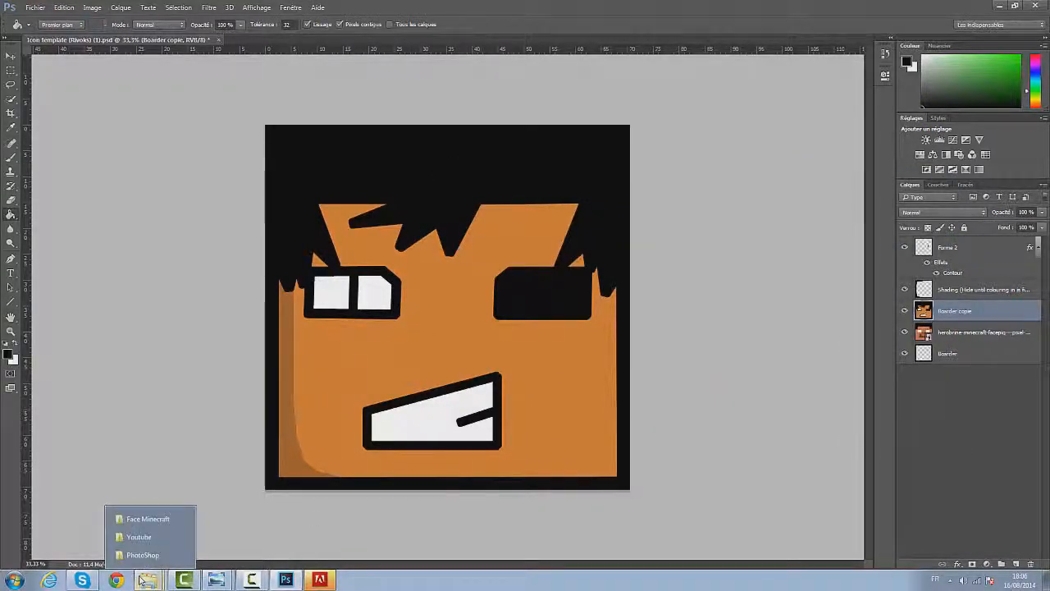
{"action": "left_click", "coordinate": [148, 518]}
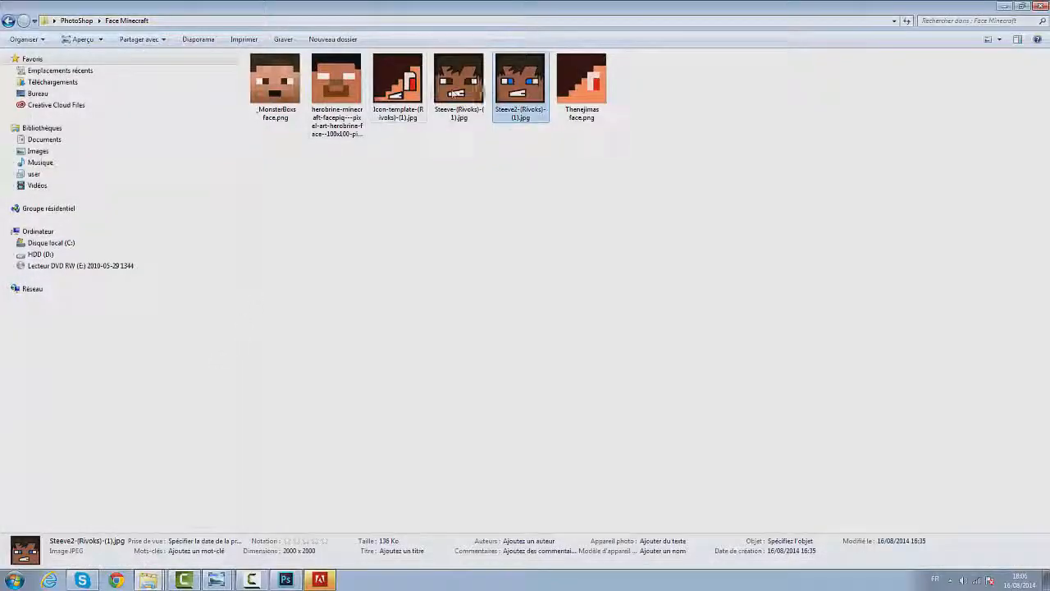
{"action": "double_click", "coordinate": [397, 78]}
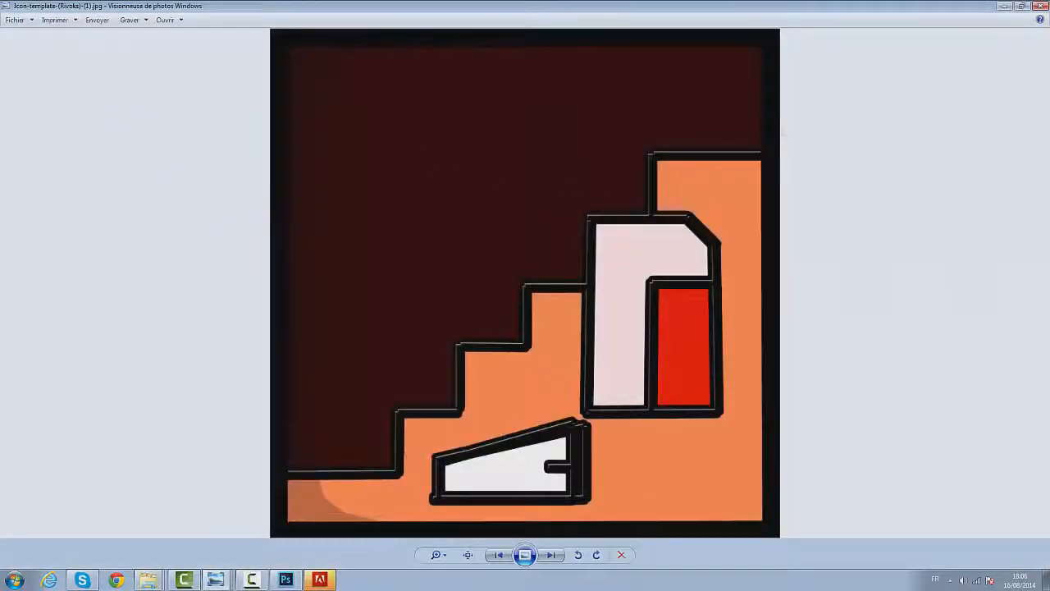
{"action": "left_click", "coordinate": [1040, 5]}
{"action": "double_click", "coordinate": [519, 78]}
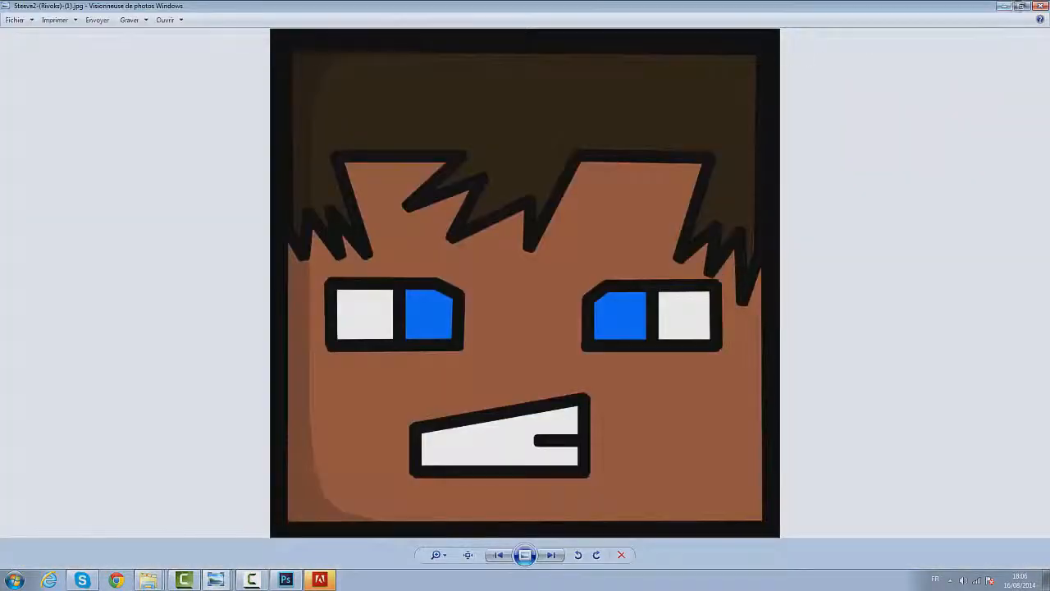
{"action": "left_click", "coordinate": [1039, 7]}
{"action": "left_click", "coordinate": [285, 580]}
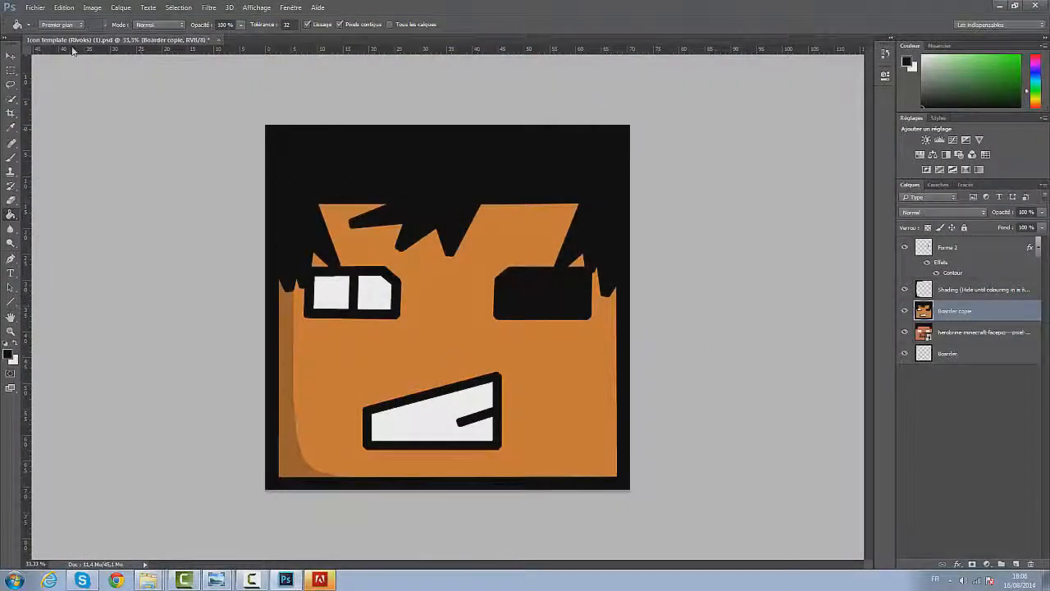
{"action": "left_click", "coordinate": [33, 7]}
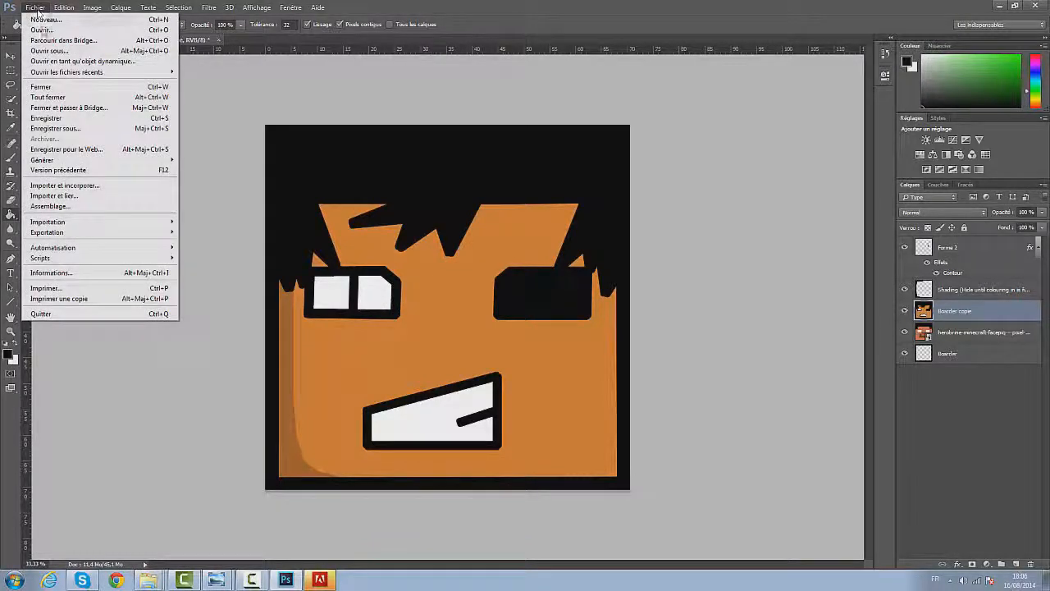
{"action": "left_click", "coordinate": [105, 133]}
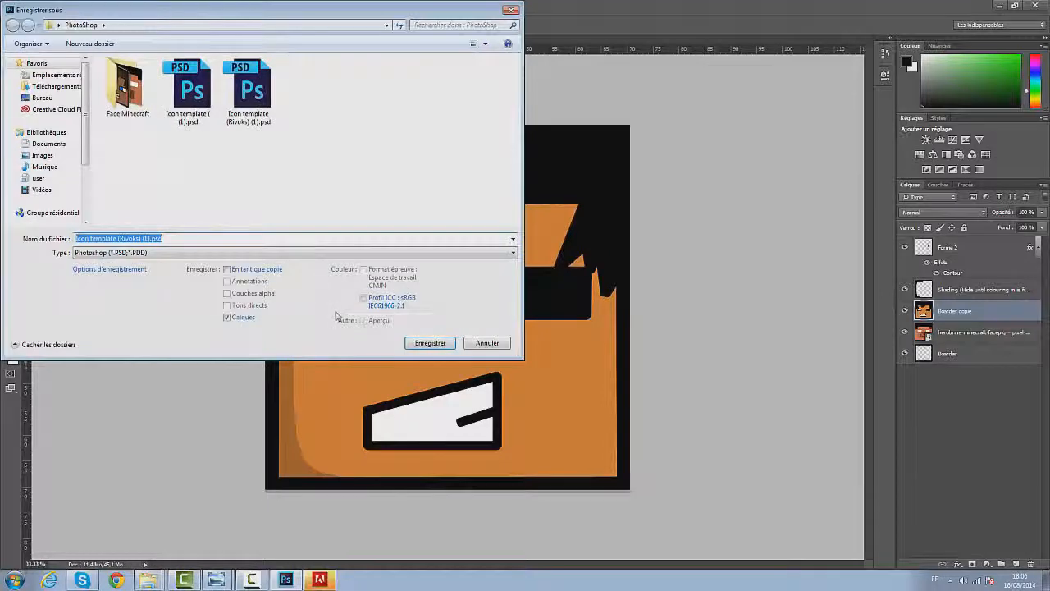
{"action": "left_click", "coordinate": [512, 10]}
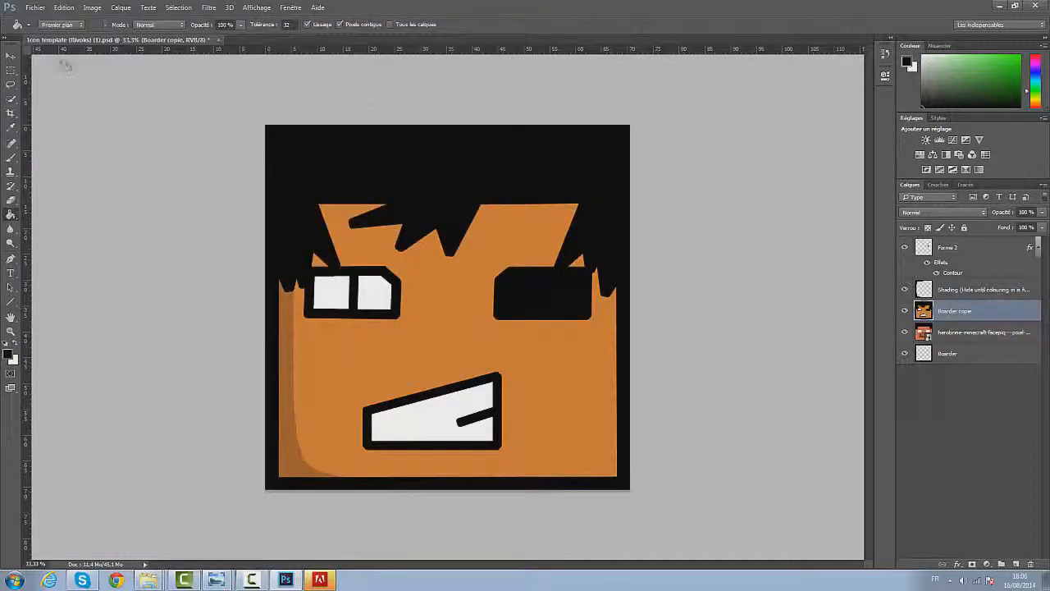
Set up a web export of the face icon in PNG-8 format and proceed to saving it
{"action": "left_click", "coordinate": [35, 7]}
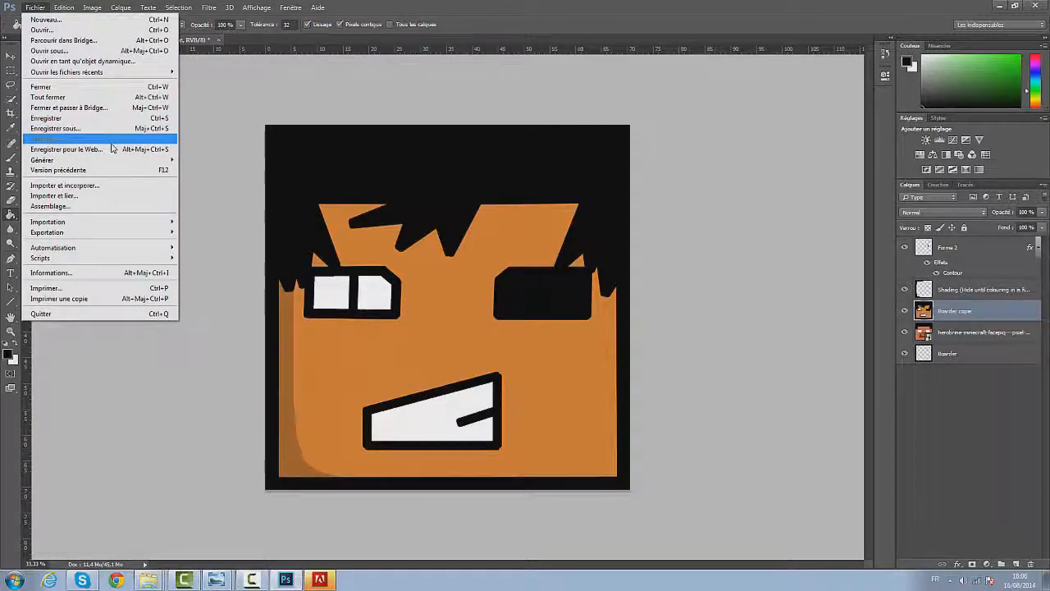
{"action": "left_click", "coordinate": [112, 149]}
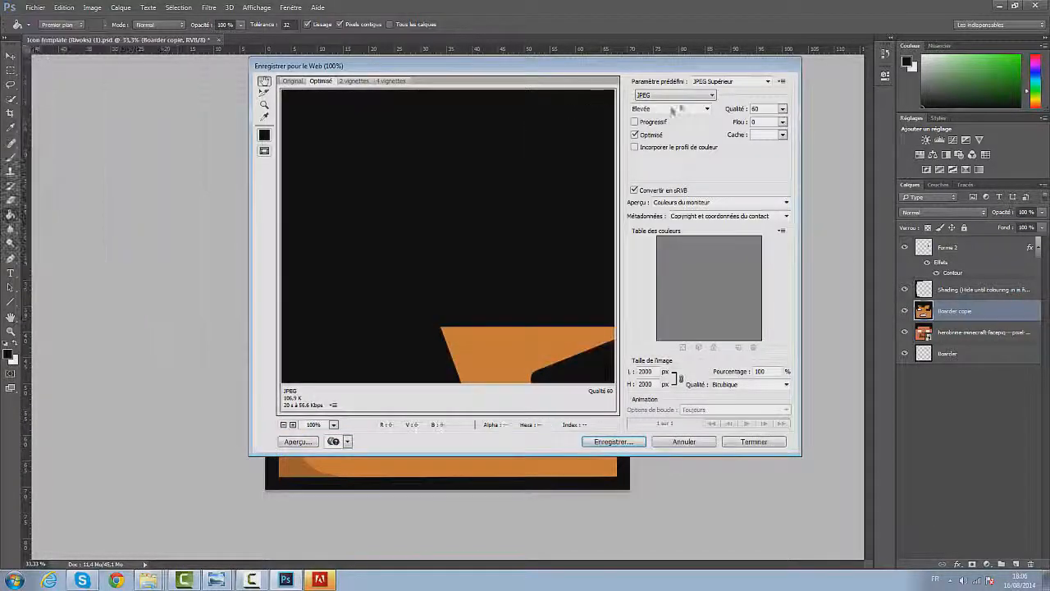
{"action": "left_click", "coordinate": [688, 95]}
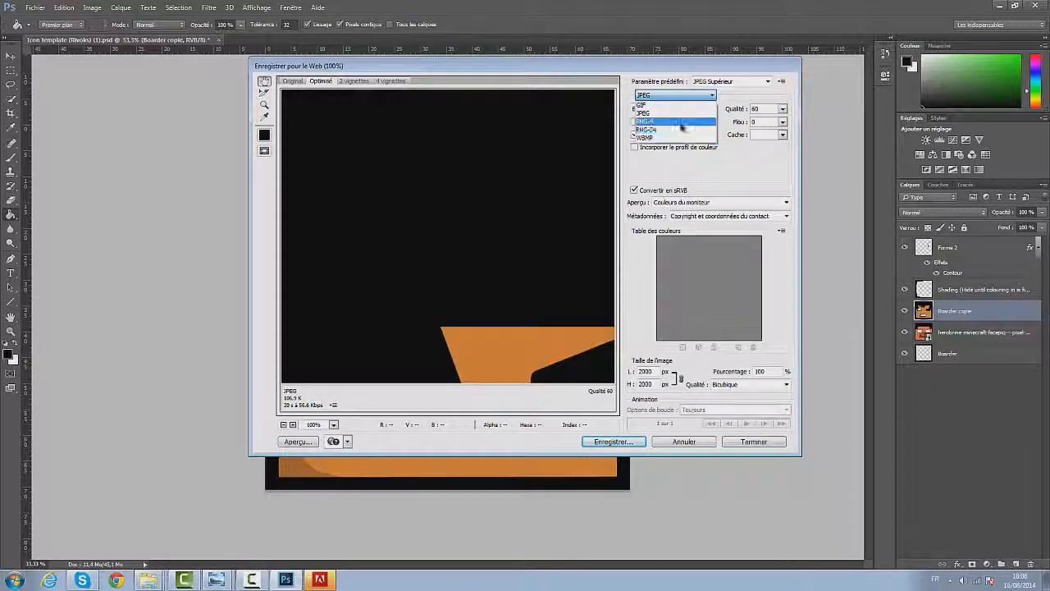
{"action": "left_click", "coordinate": [679, 124]}
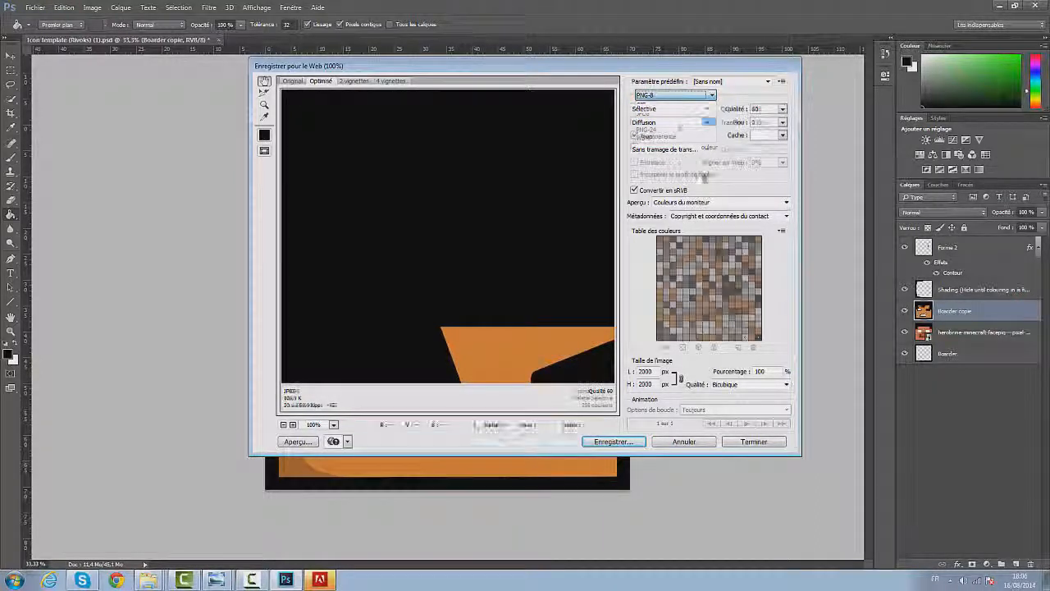
{"action": "left_click", "coordinate": [632, 443]}
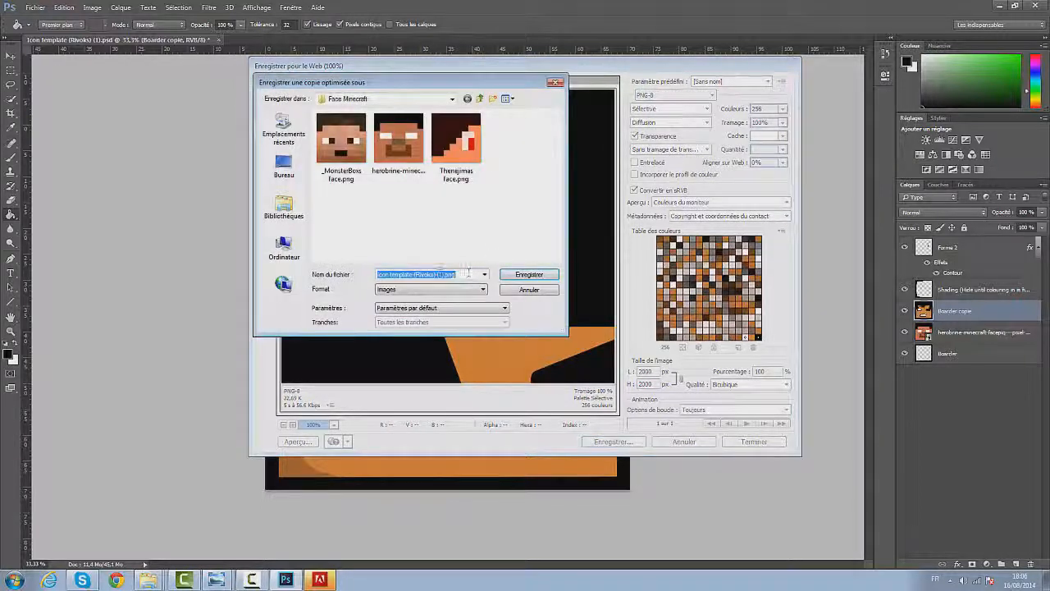
Name the exported image Cocasnipe (1).png and save it in the Face Minecraft folder
{"action": "left_click_drag", "start_coordinate": [437, 274], "coordinate": [258, 274]}
{"action": "key", "text": "BackSpace"}
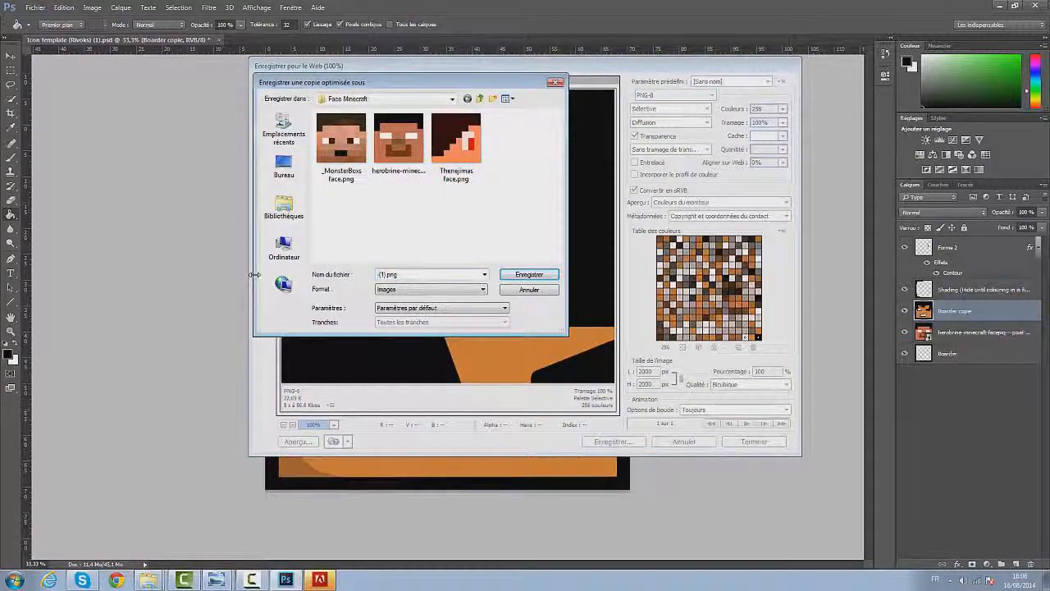
{"action": "type", "text": "Cocasin"}
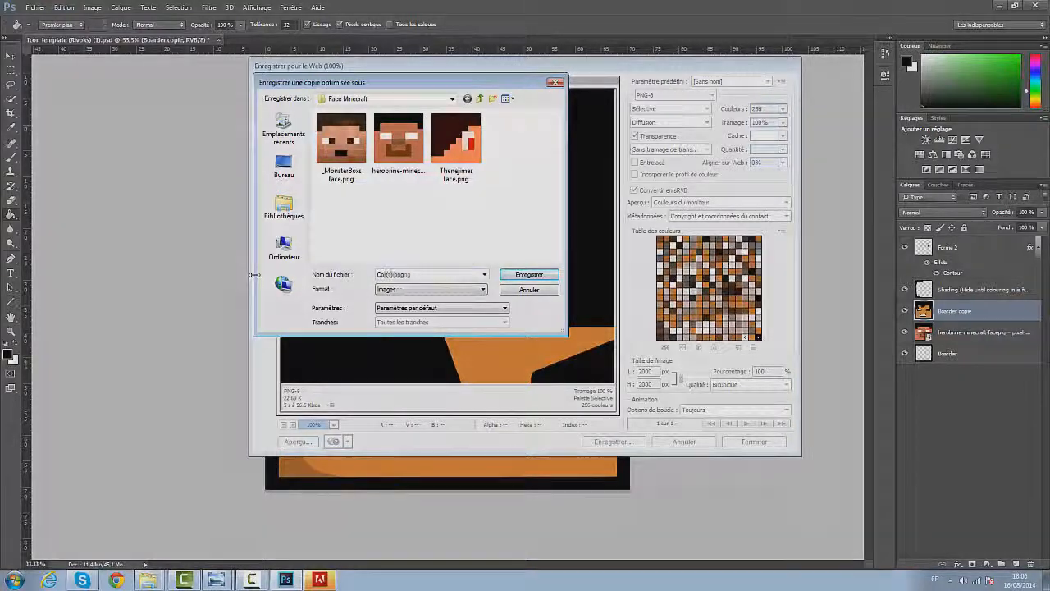
{"action": "type", "text": "pe"}
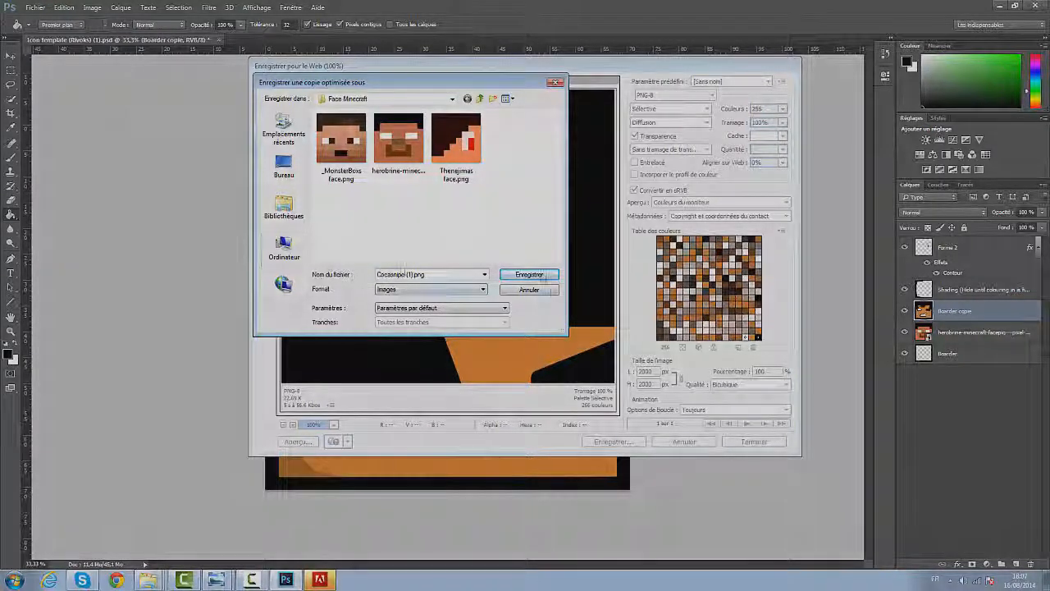
{"action": "key", "text": "Return"}
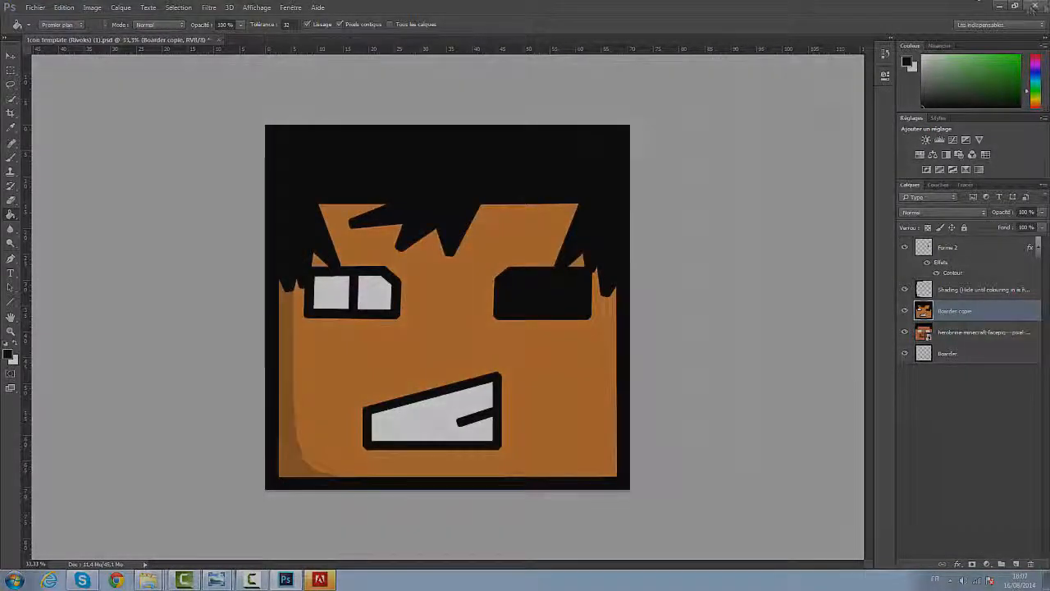
Quit Photoshop without saving the document, then view the exported Cocasnipe-(1).png from the Face Minecraft folder and close the viewer
{"action": "key", "text": "ctrl+q"}
{"action": "key", "text": "n"}
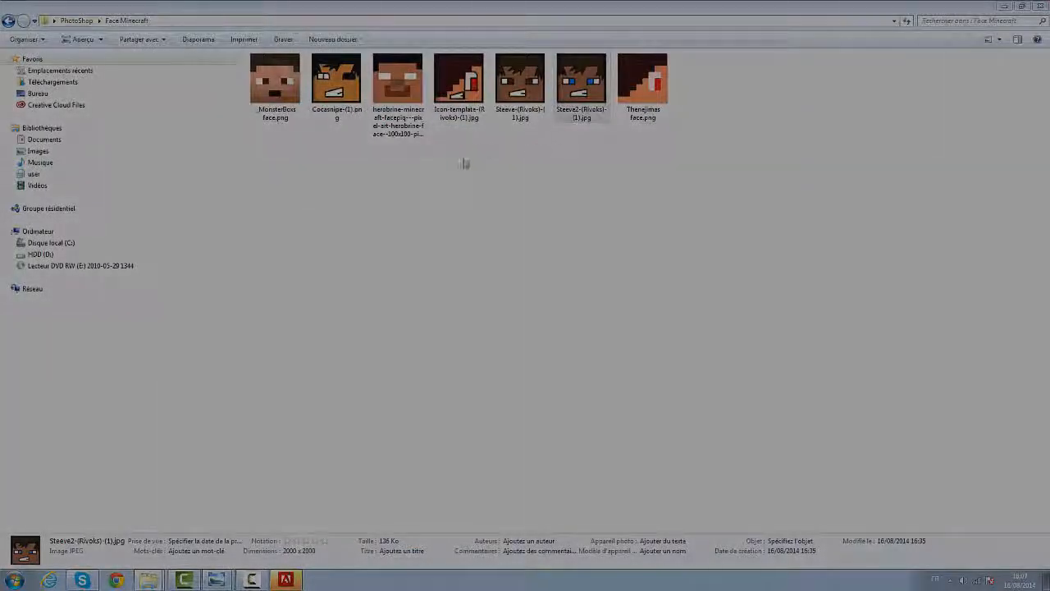
{"action": "double_click", "coordinate": [336, 115]}
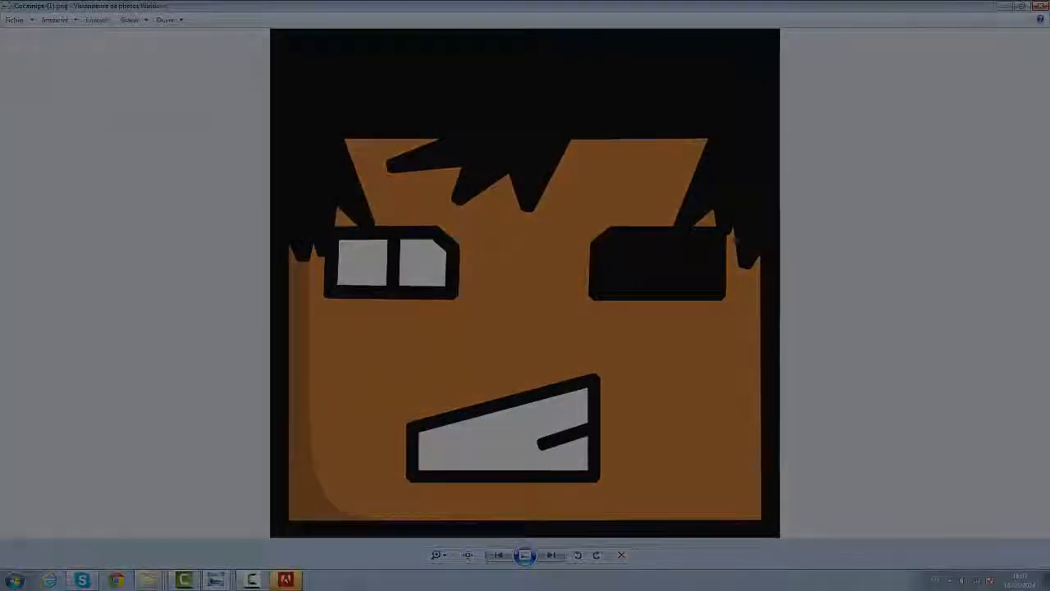
{"action": "left_click", "coordinate": [1041, 6]}
{"action": "left_click_drag", "start_coordinate": [736, 123], "coordinate": [136, 92]}
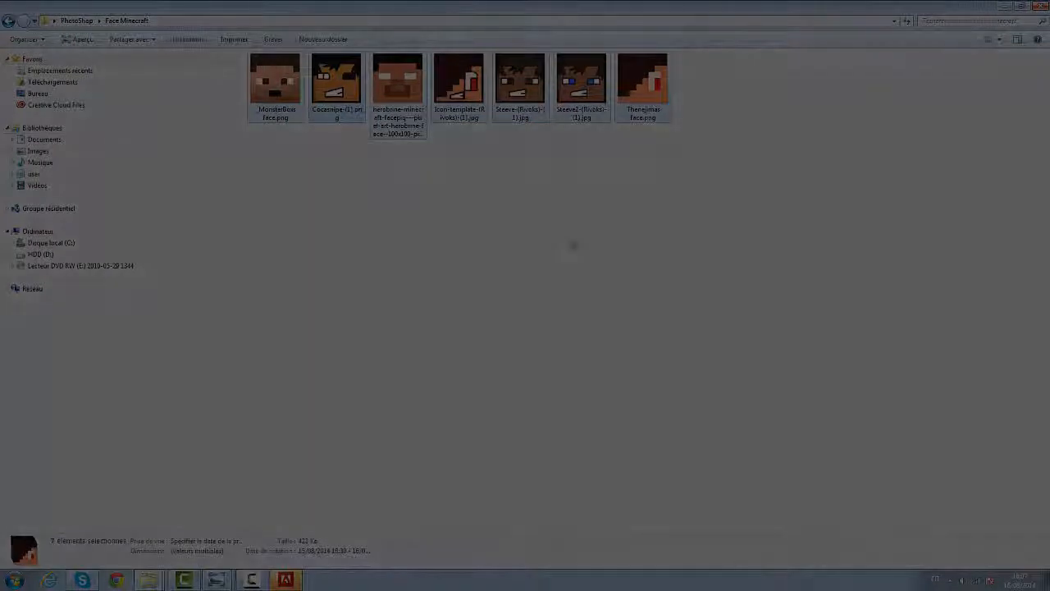
{"action": "left_click", "coordinate": [572, 243]}
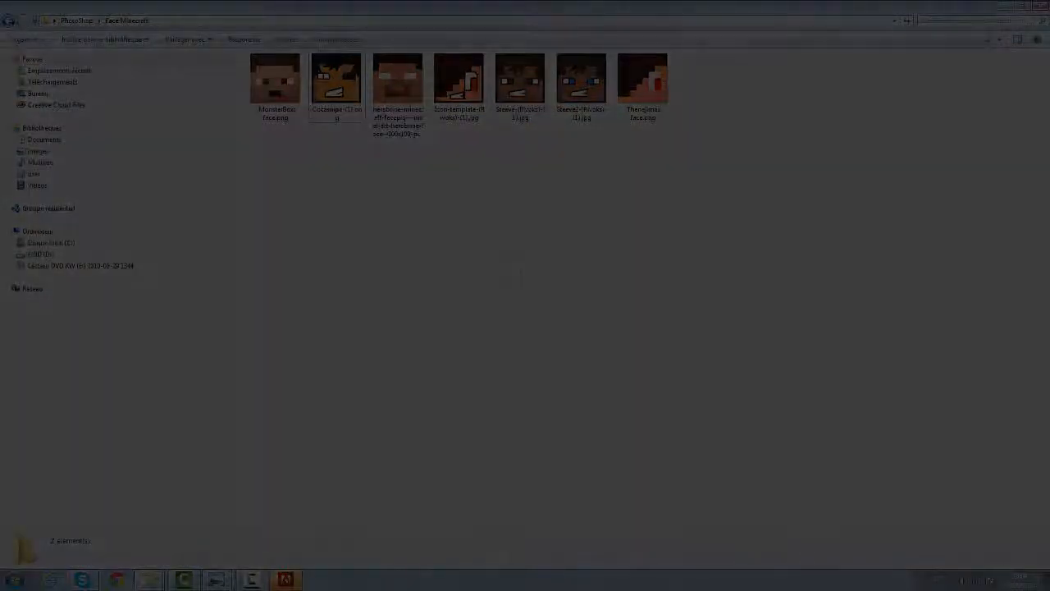